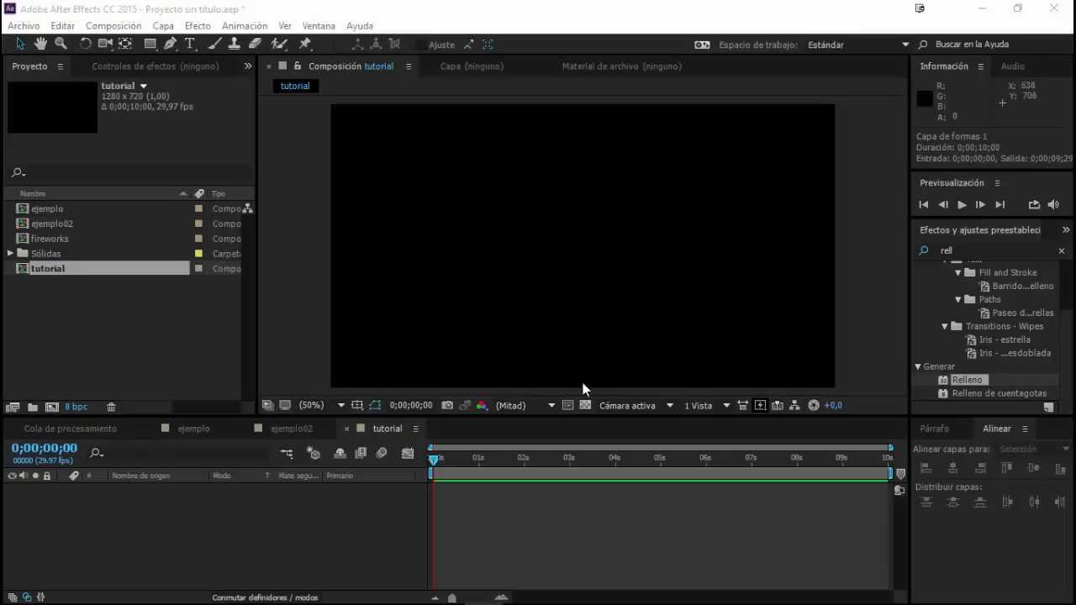
Create a new shape layer in the tutorial composition
mouse_move(432, 459)
left_mouse_down()
mouse_move(473, 460)
mouse_move(432, 460)
left_mouse_up()
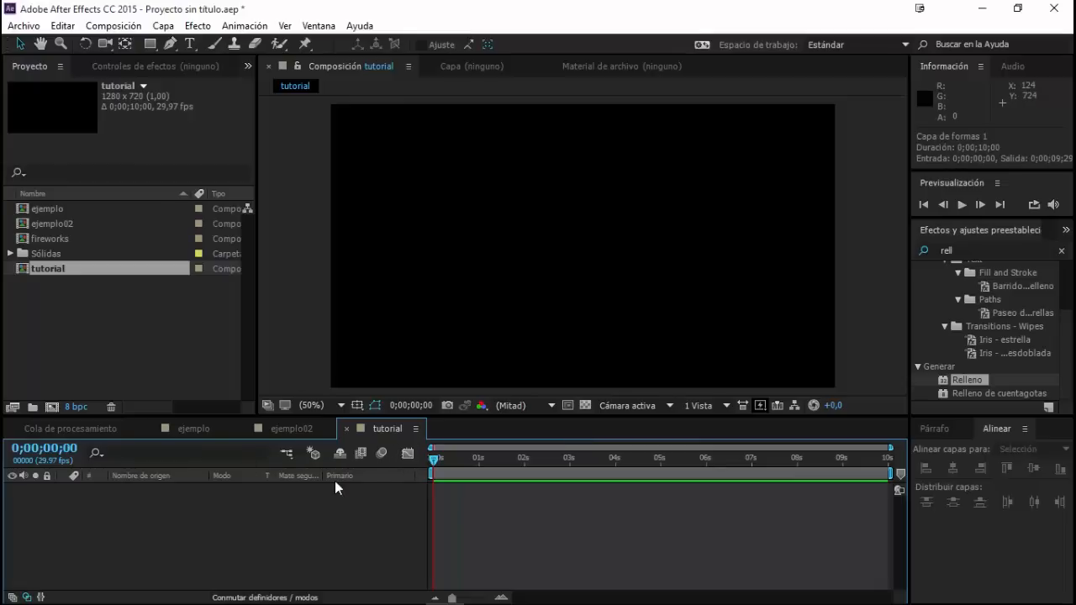
right_click(169, 525)
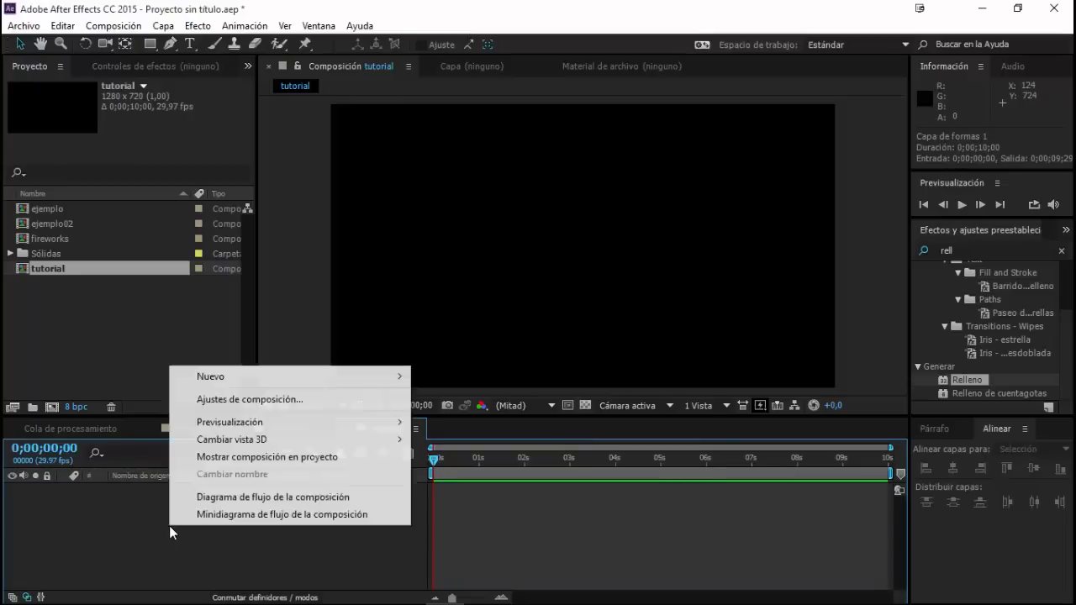
mouse_move(231, 376)
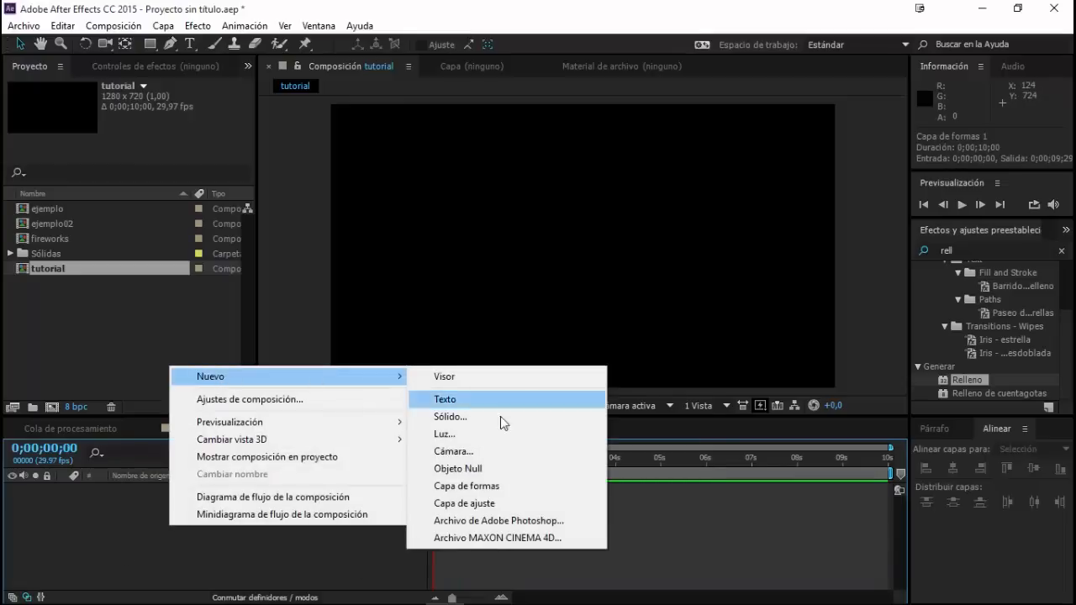
left_click(467, 486)
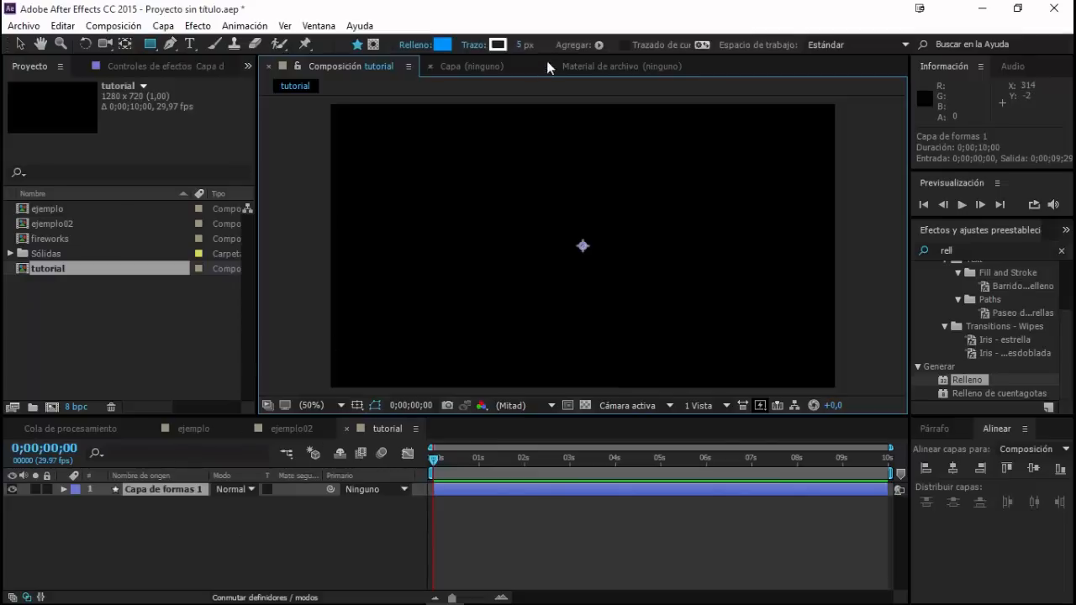
Add a rectangle path and a stroke to the new shape layer
left_click(598, 45)
left_click(626, 70)
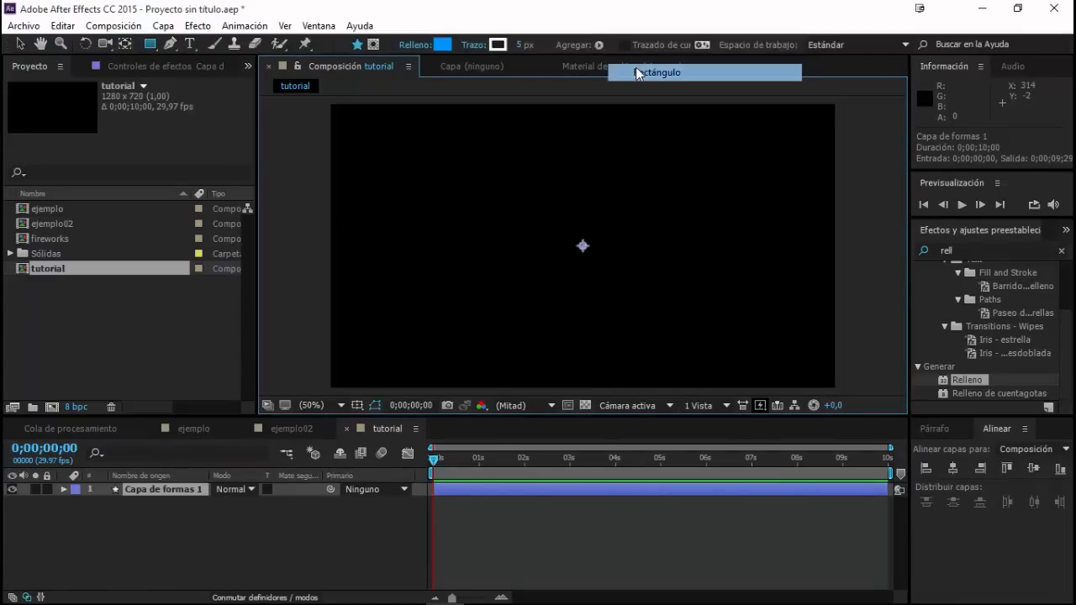
left_click(598, 45)
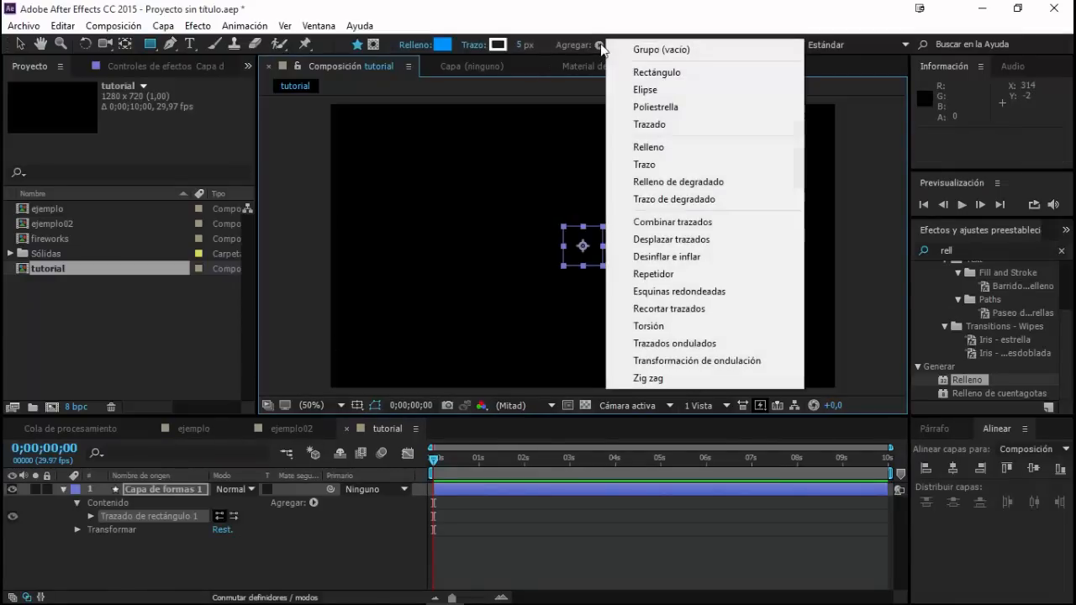
left_click(641, 165)
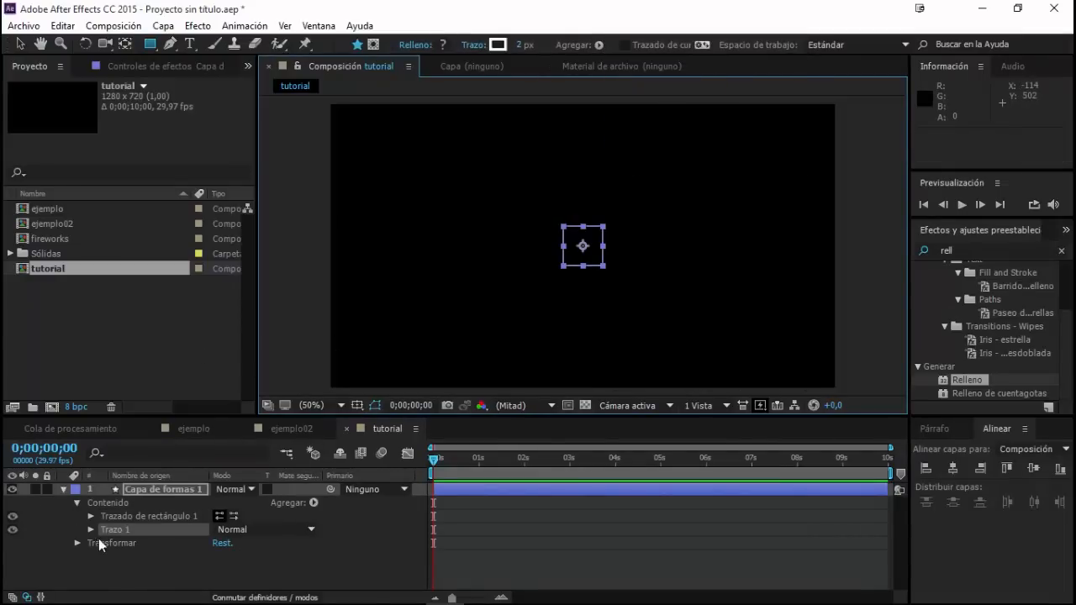
Unlink the rectangle path's size proportions and set its size to 721 by 251
left_click(91, 516)
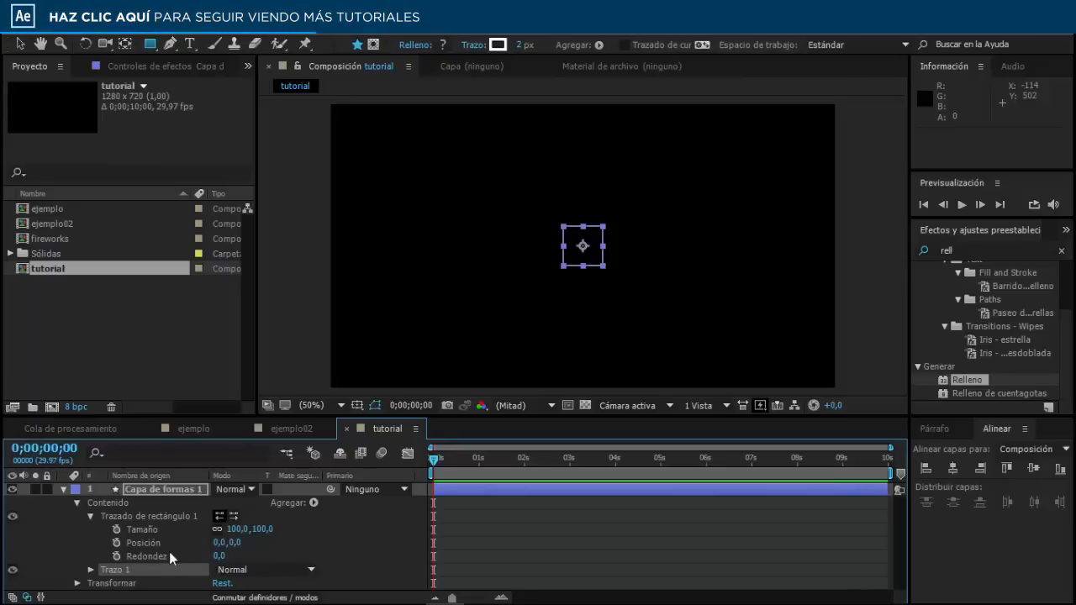
left_click(144, 543)
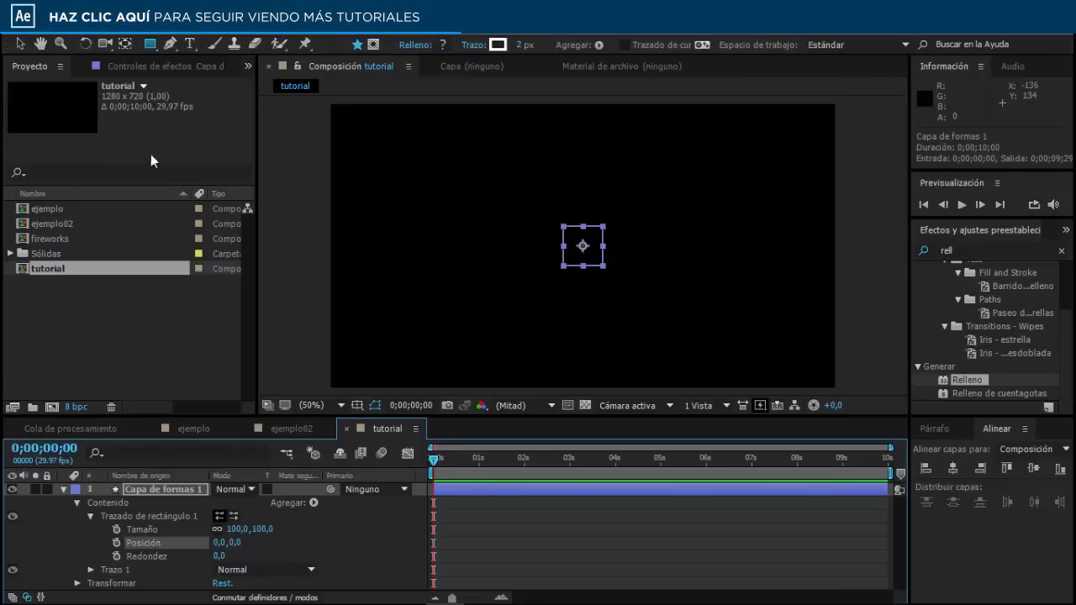
left_click(19, 43)
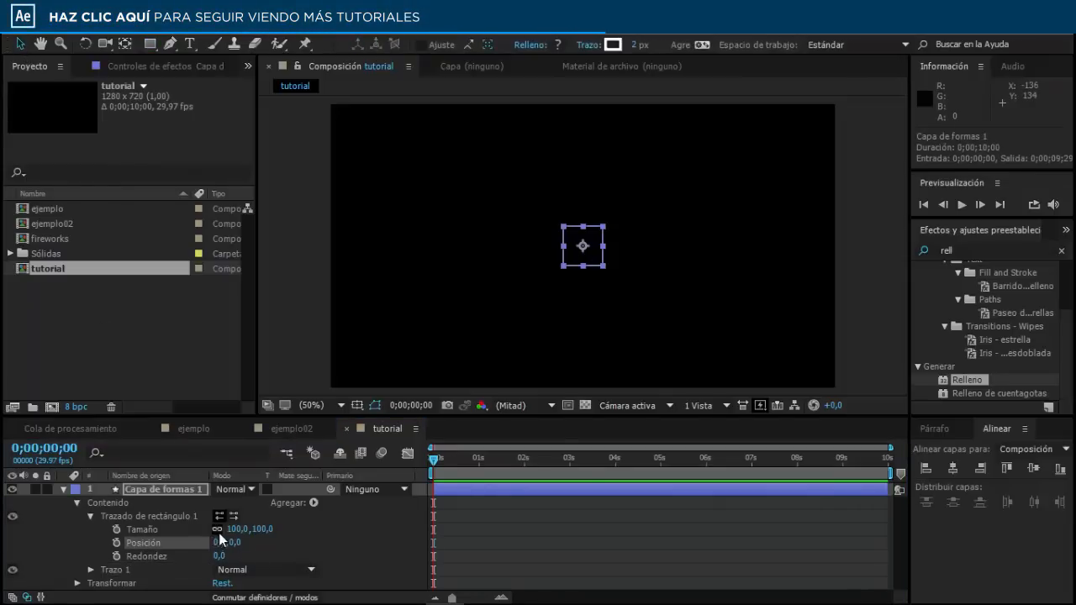
left_click(154, 531)
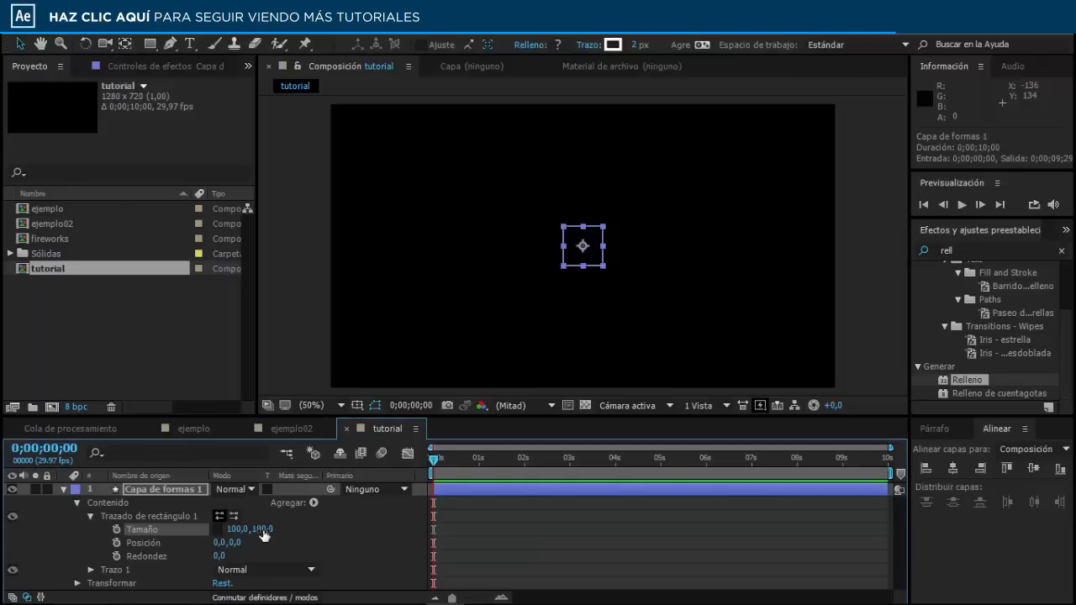
left_click_drag(238, 531, 303, 537)
left_click(366, 536)
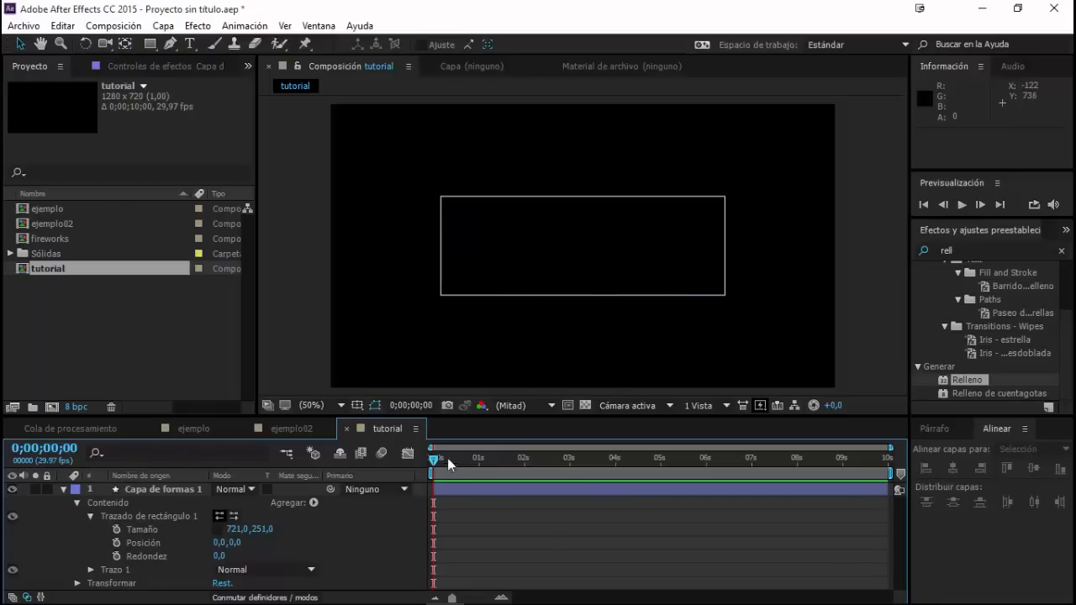
Animate the rectangle path's size from 0, 0 at the start to 721, 251 at 0;00;01;02
left_click(117, 531)
left_click_drag(435, 531, 480, 533)
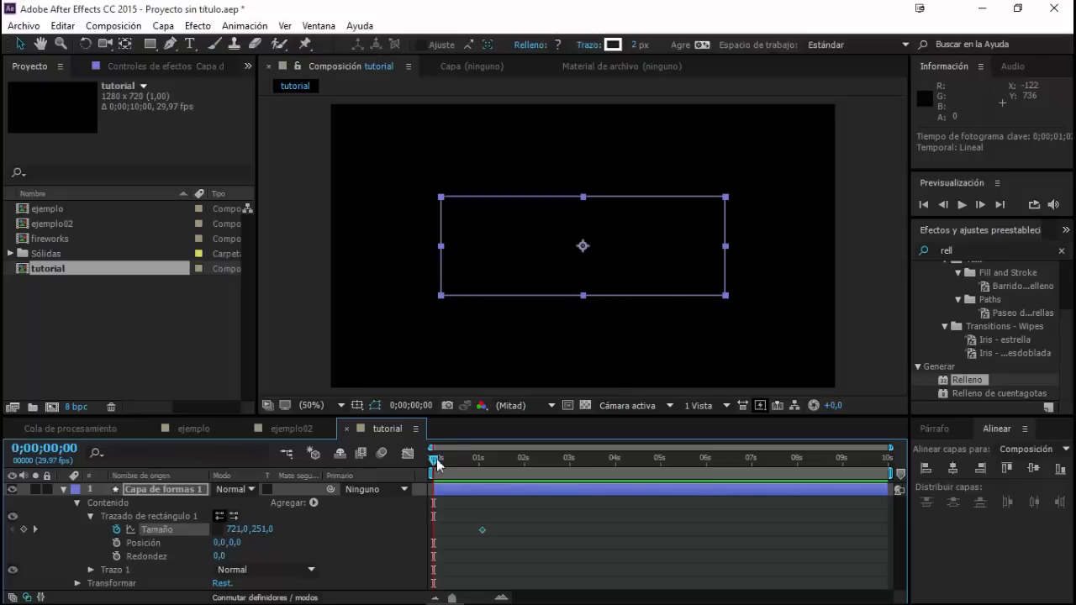
left_click(235, 532)
type("0")
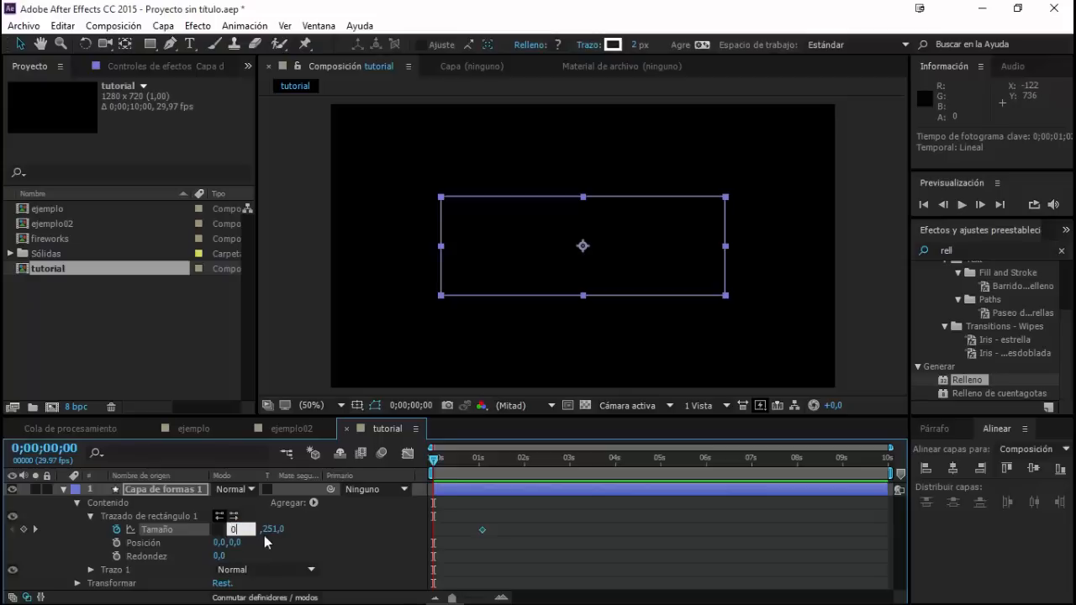
key("Return")
left_click(269, 529)
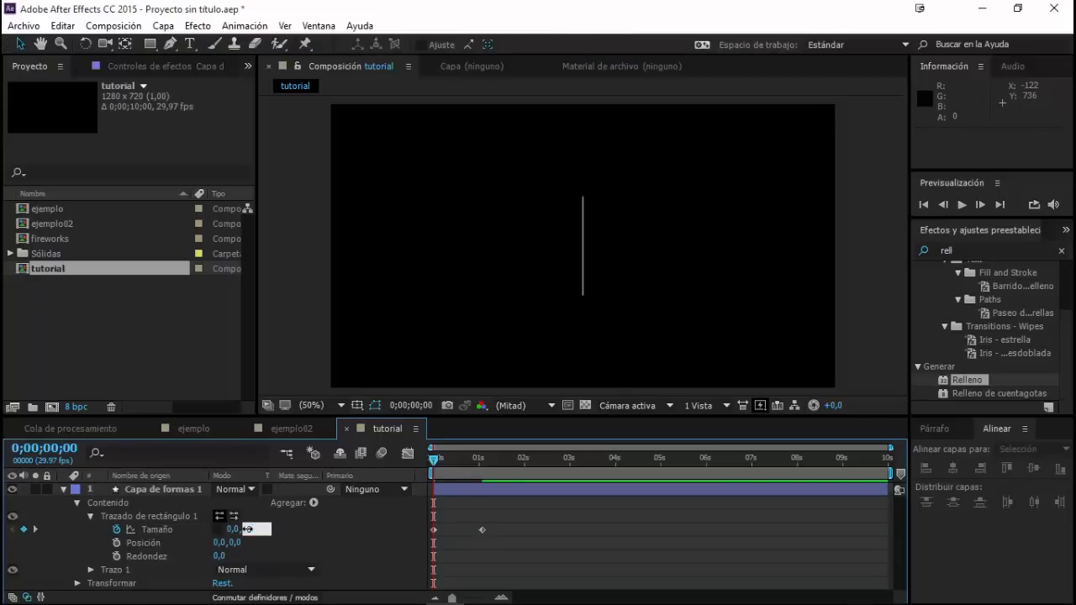
type("0")
key("Return")
left_click(450, 502)
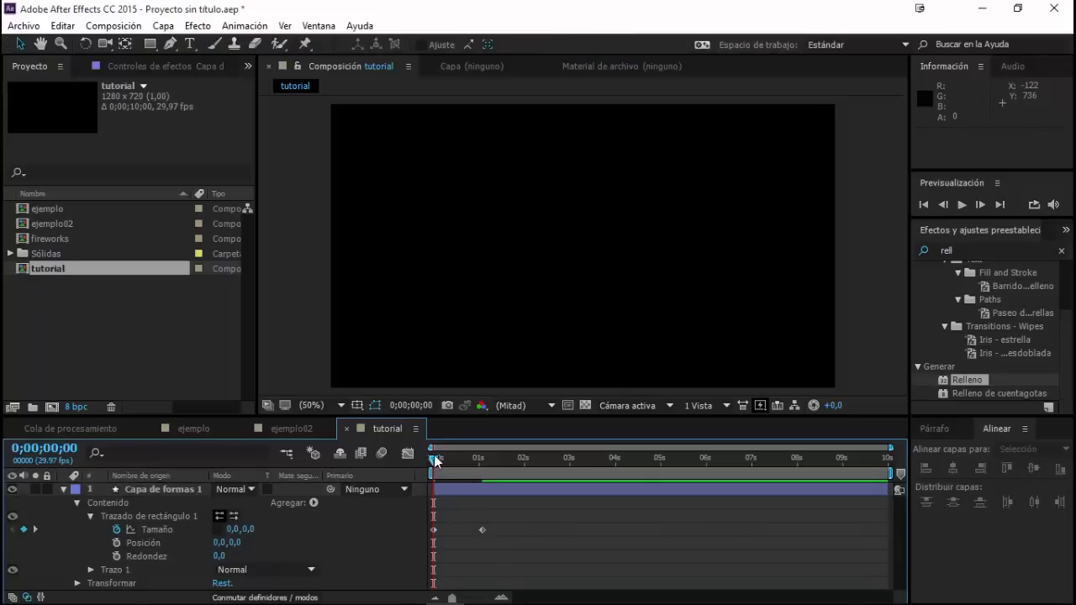
Set the shape layer's stroke width to 5 px at the full rectangle size
left_click_drag(433, 462, 484, 488)
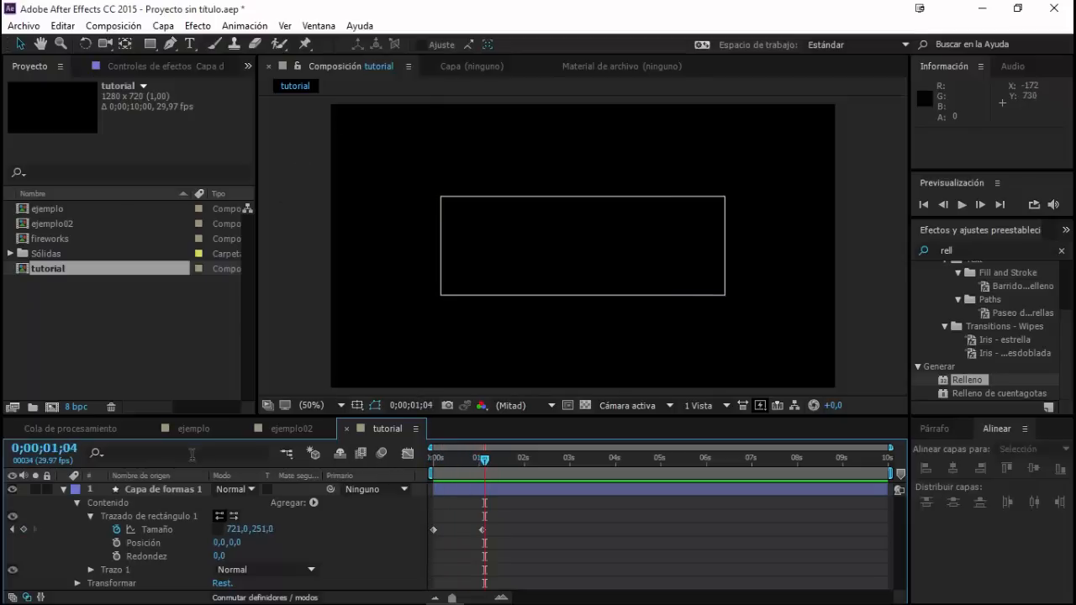
left_click(105, 504)
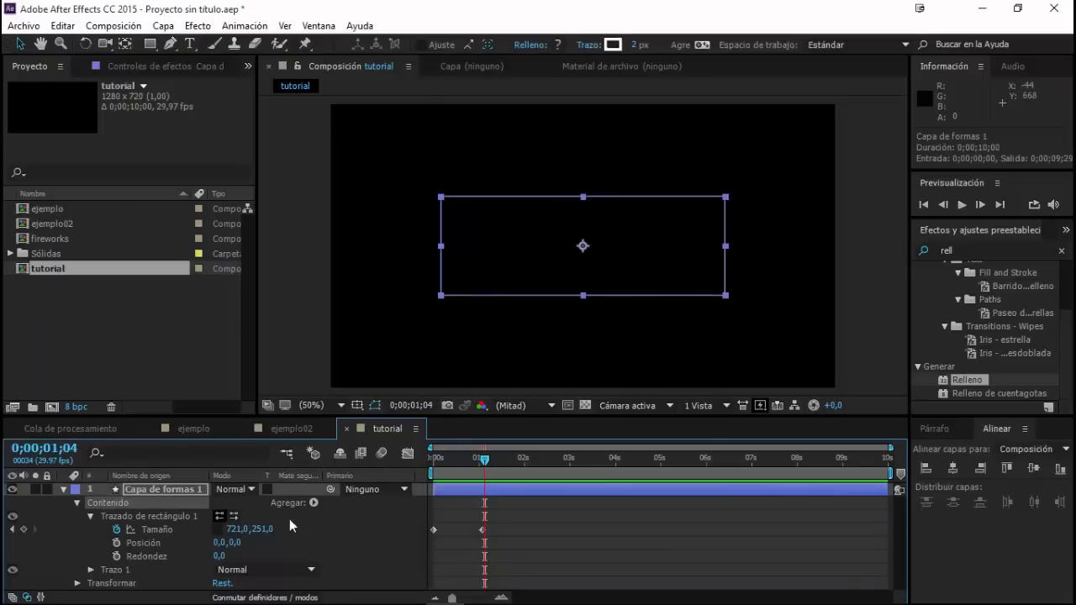
left_click(635, 45)
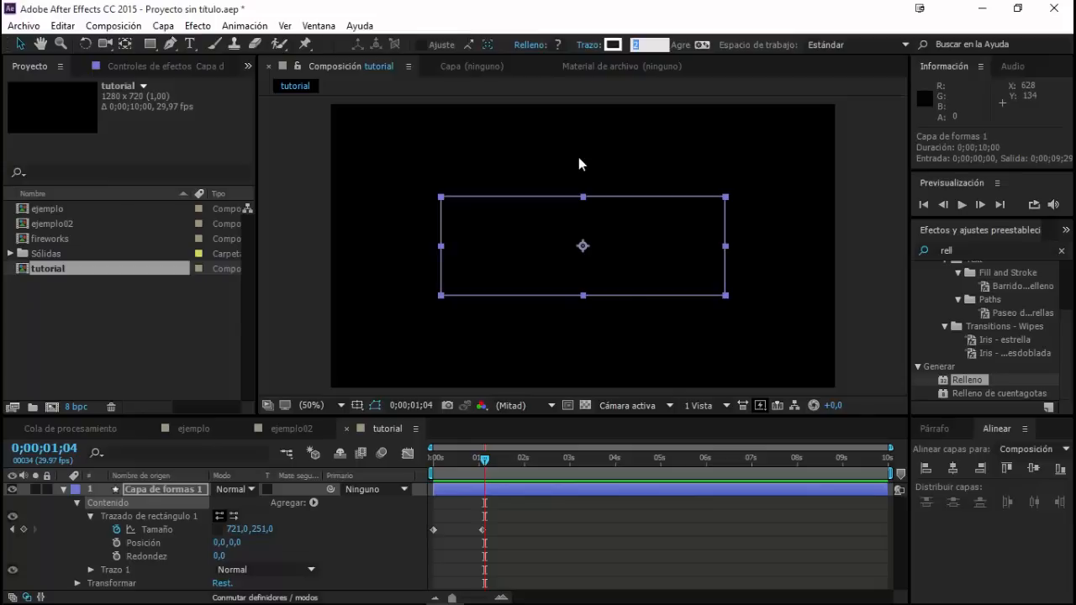
key("Up")
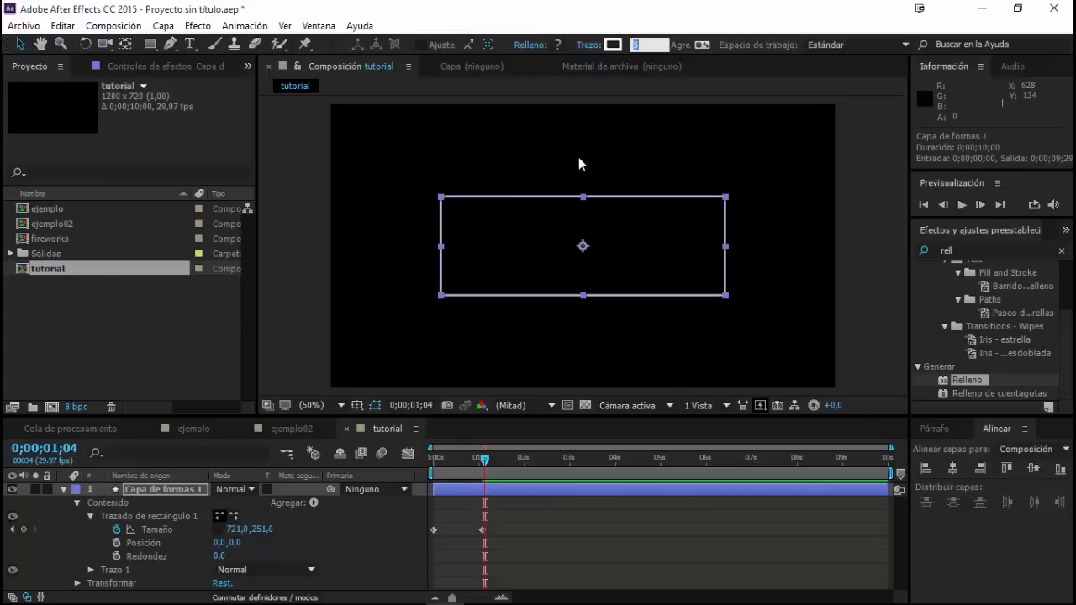
key("Return")
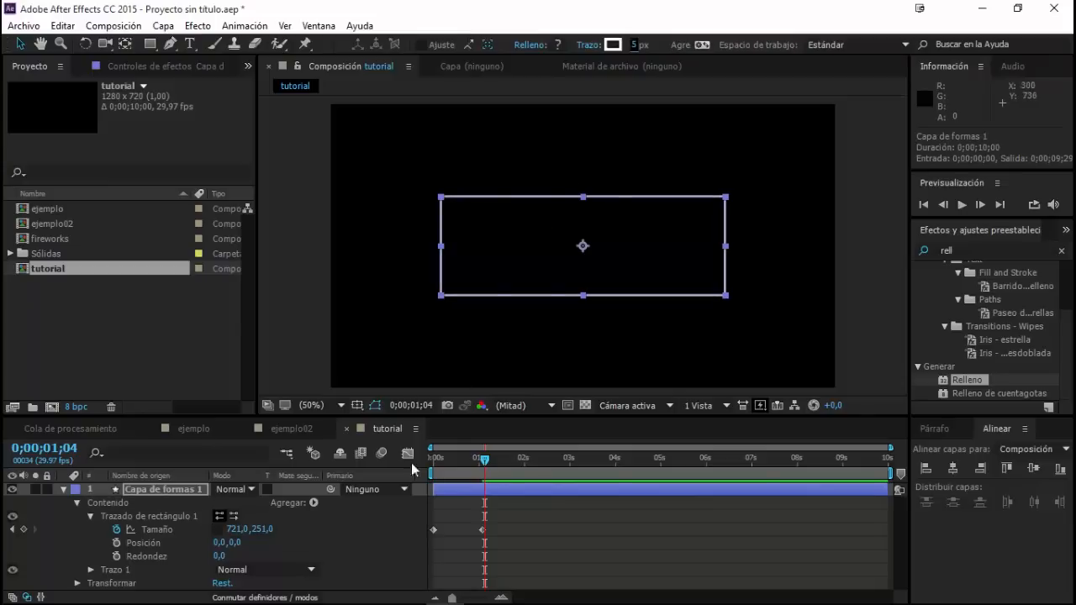
Expand the stroke's properties and keyframe its 5 px width at 0;00;00;27, slightly before the rectangle reaches full size
left_click(91, 571)
scroll(219, 568, "down", 2)
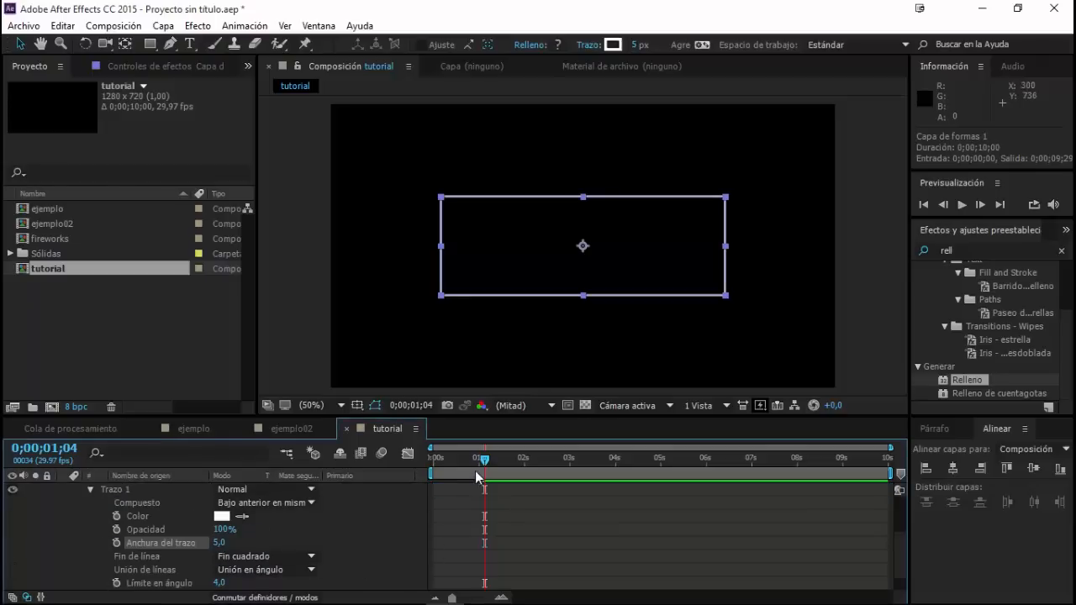
scroll(455, 559, "up", 3)
left_click_drag(486, 459, 476, 462)
key("F2")
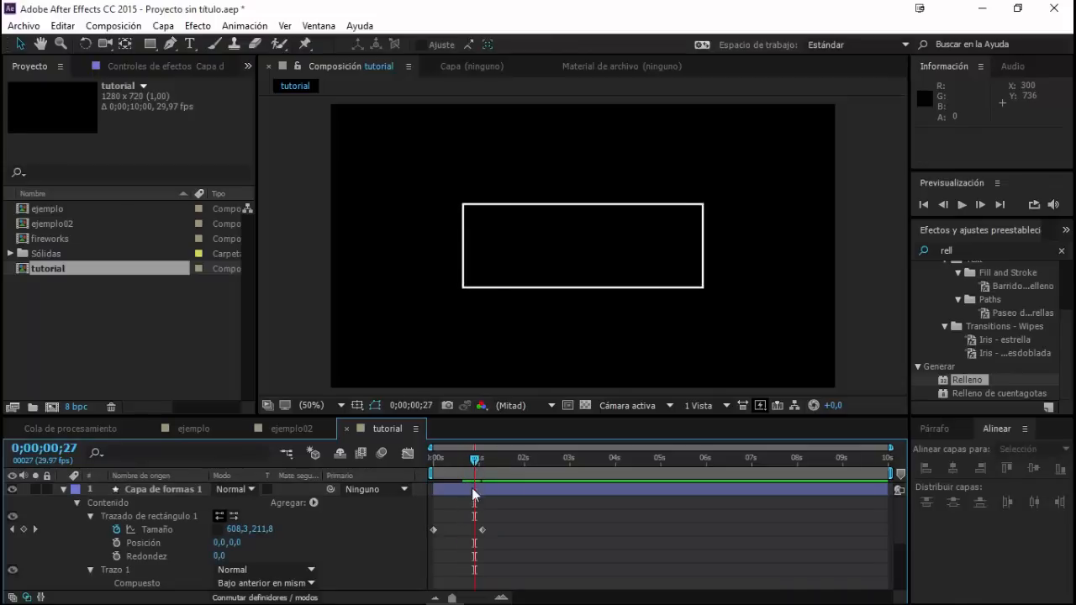
left_click_drag(450, 598, 464, 598)
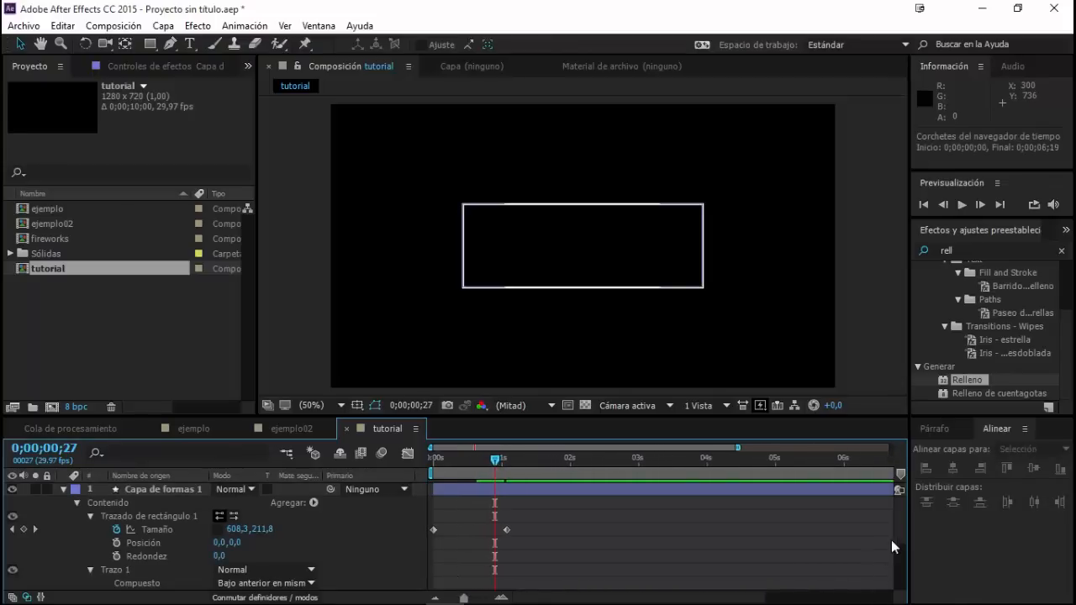
mouse_move(896, 529)
left_mouse_down()
mouse_move(899, 559)
mouse_move(899, 546)
left_mouse_up()
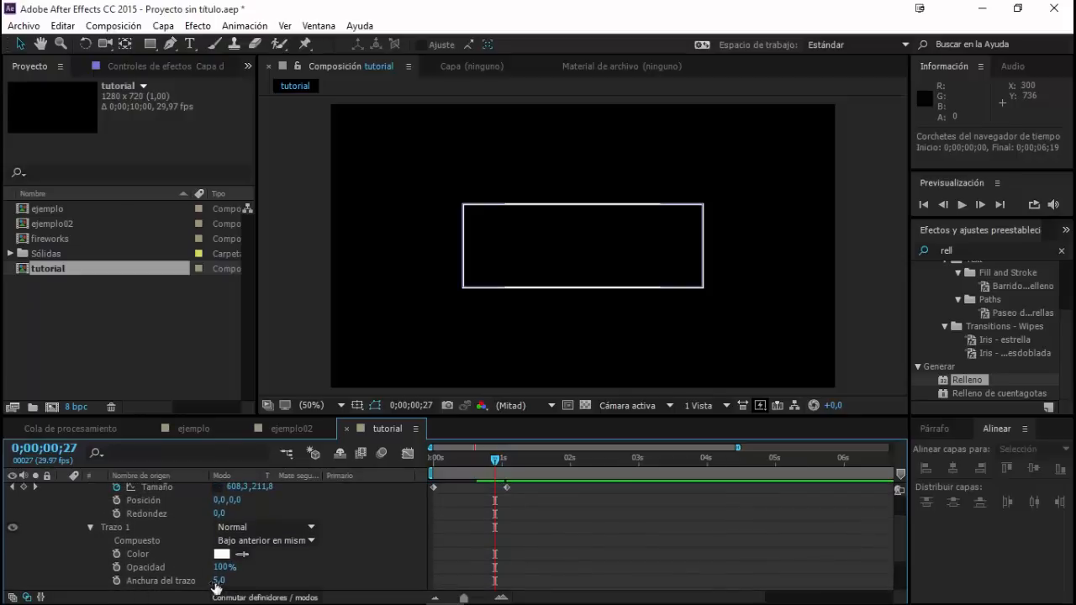
left_click(151, 585)
left_click_drag(900, 545, 900, 549)
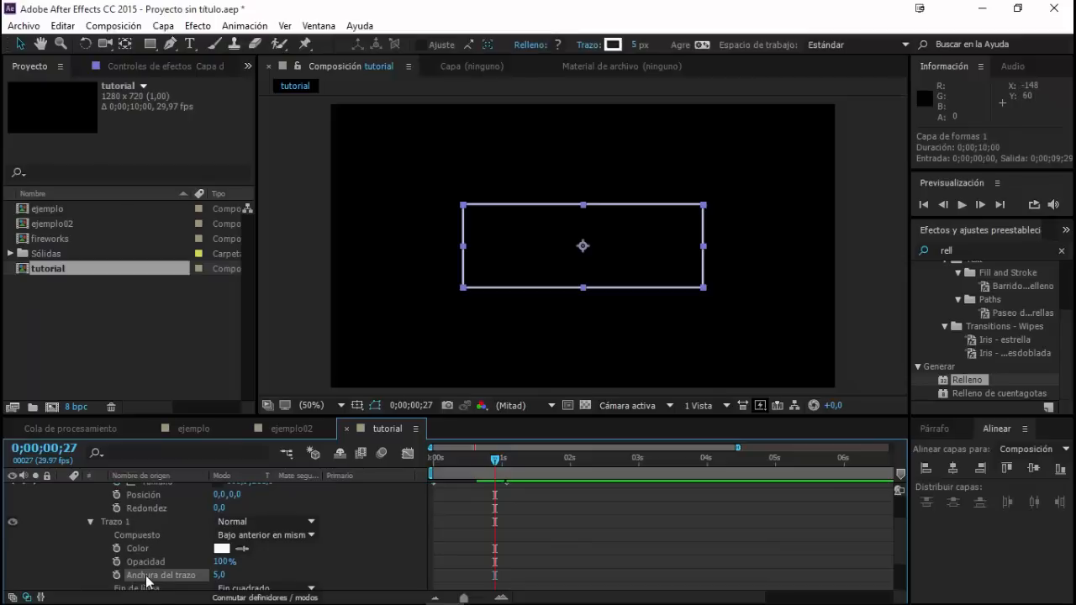
left_click(117, 574)
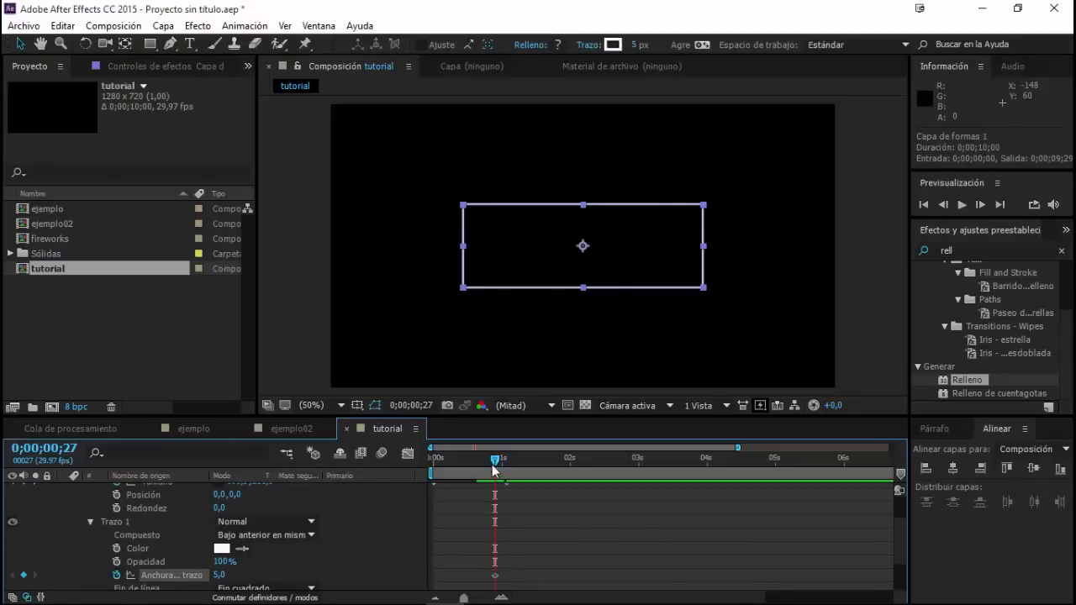
Set the stroke width to 0 at 0;00;01;02, aligned with the final size keyframe
left_click_drag(500, 465, 506, 460)
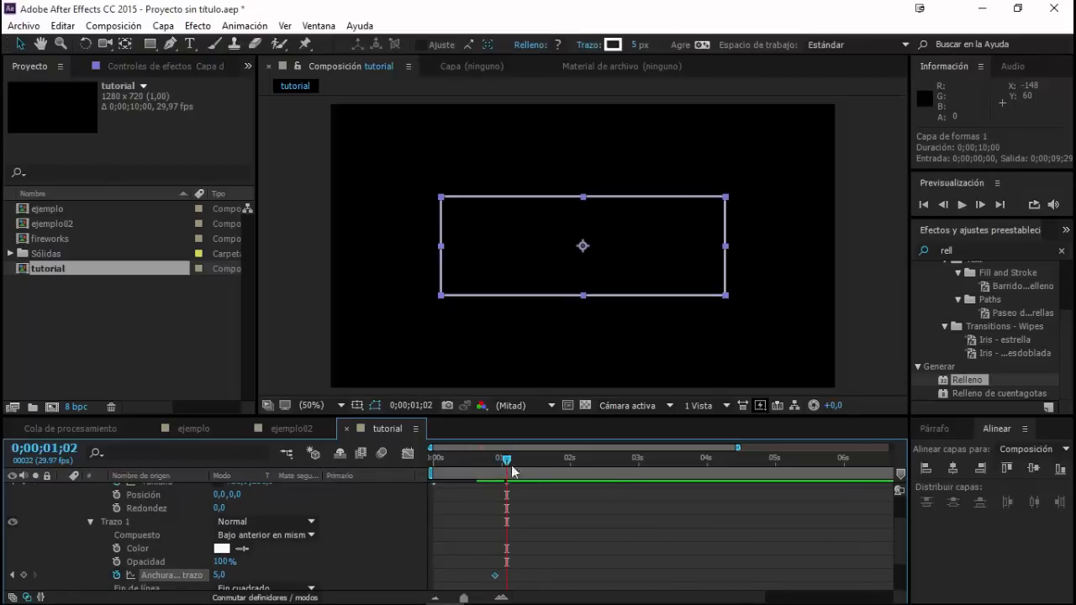
left_click_drag(896, 548, 894, 539)
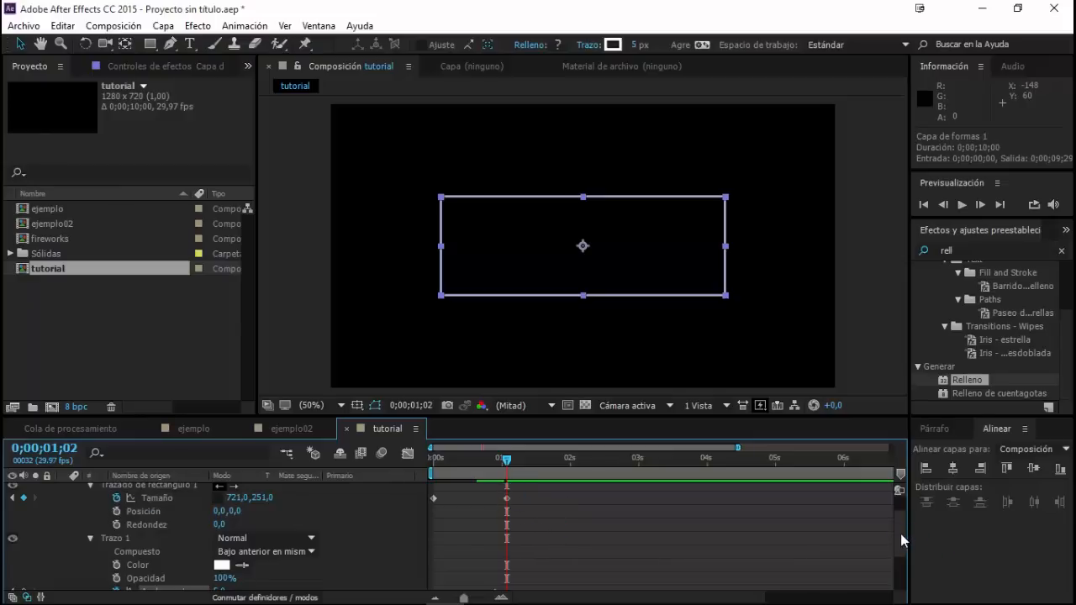
left_click_drag(900, 538, 900, 546)
left_click(220, 566)
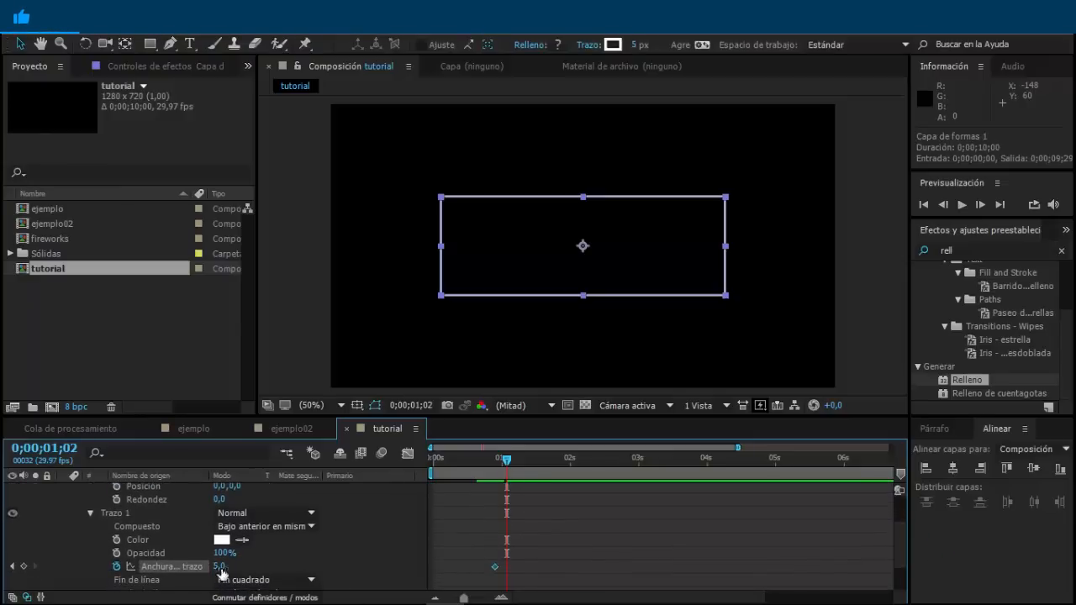
type("0")
left_click(593, 539)
key("space")
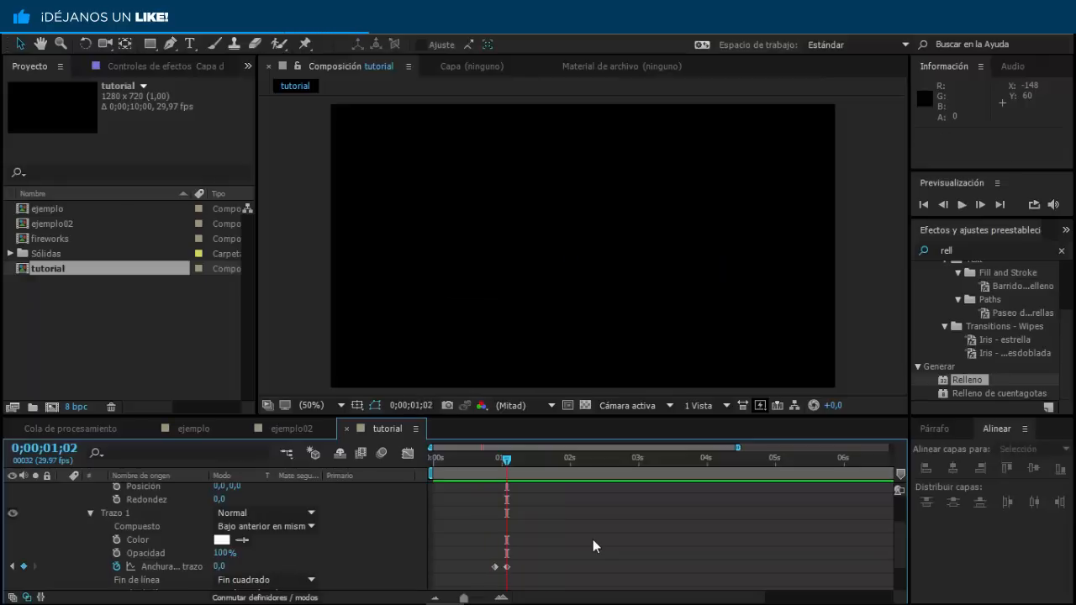
Show only the shape layer's keyframed properties and select all the size and stroke width keyframes
scroll(301, 552, "up", 3)
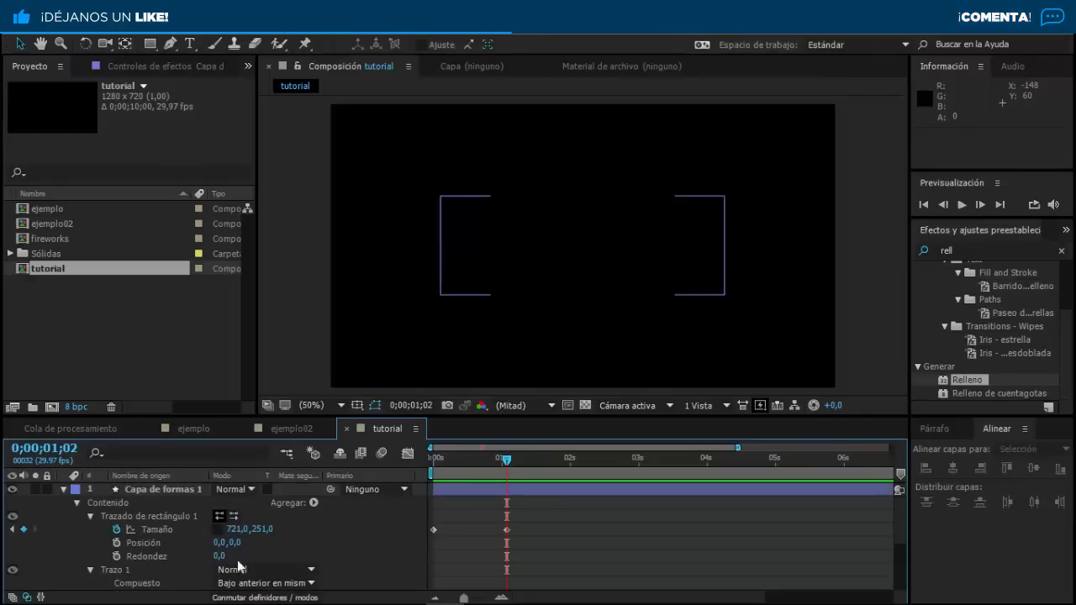
left_click(158, 493)
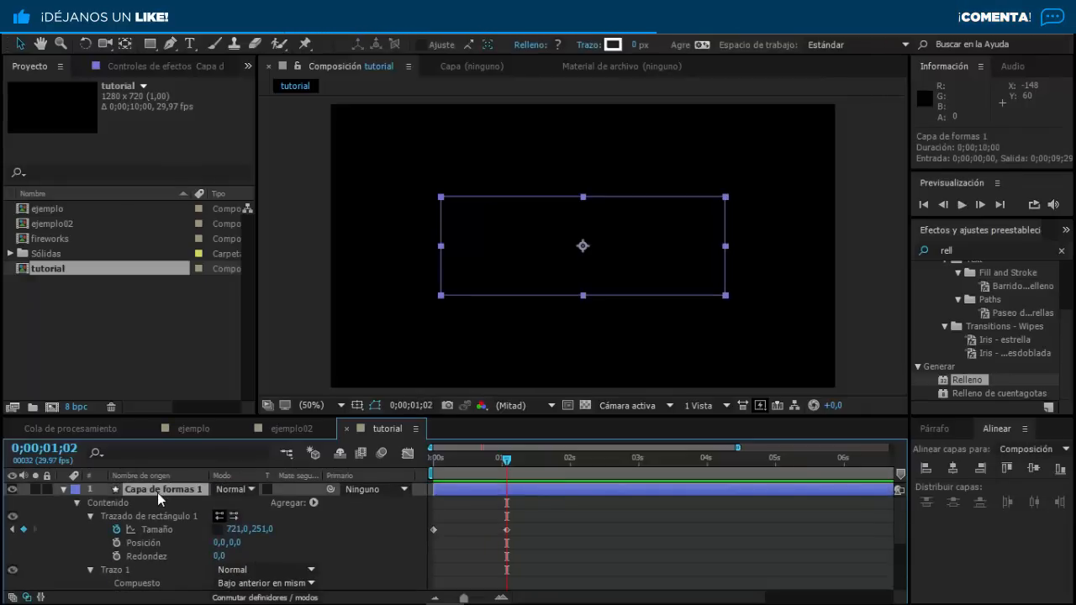
key("u")
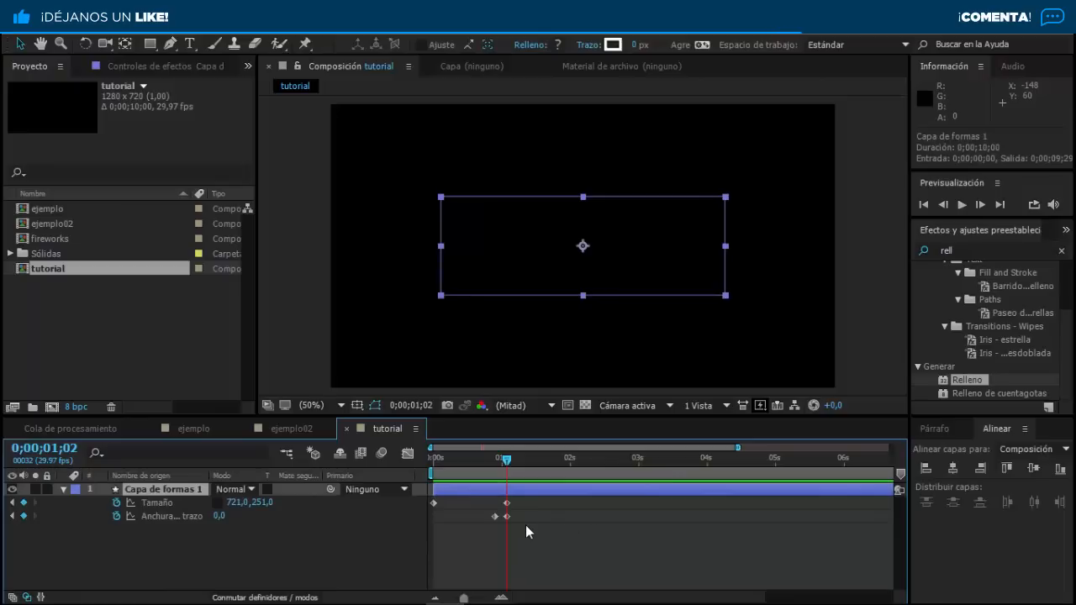
left_click_drag(503, 528, 427, 512)
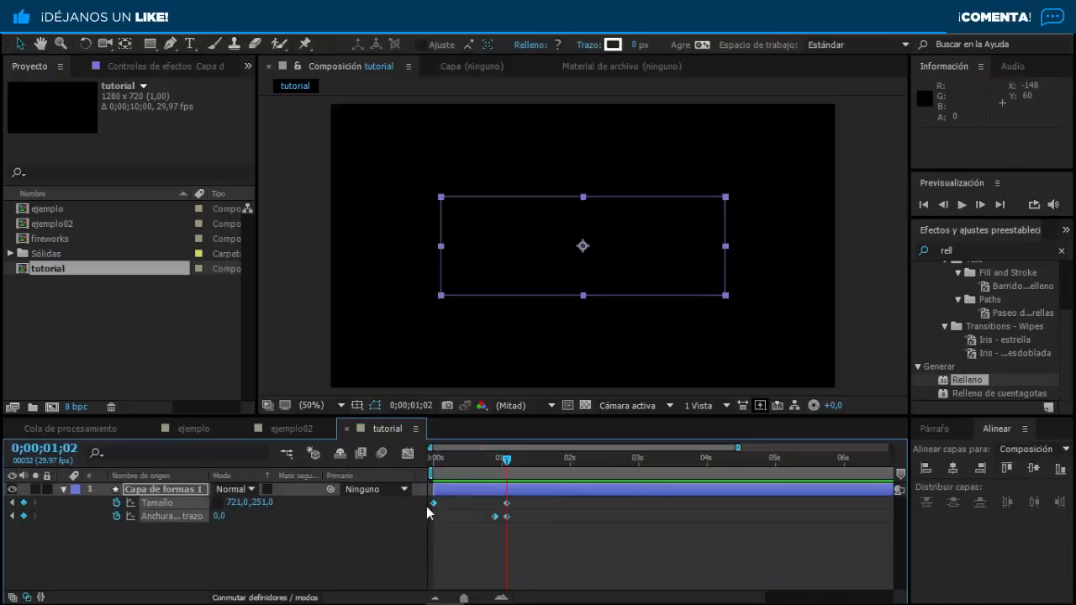
Apply Easy Ease to the selected size and stroke width keyframes of the shape layer, then deselect them
right_click(505, 515)
mouse_move(588, 504)
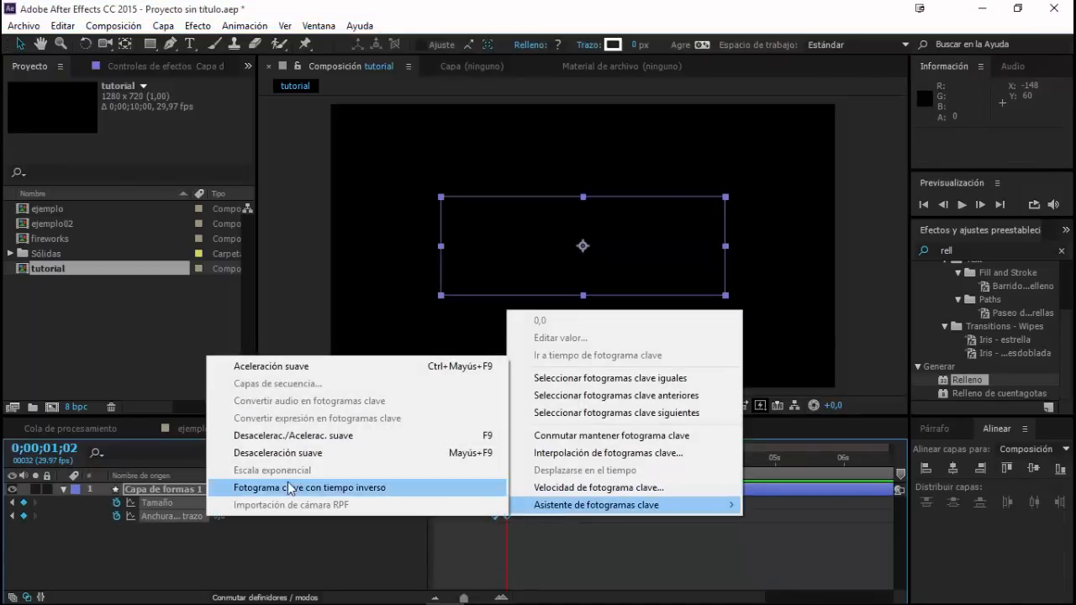
left_click(290, 436)
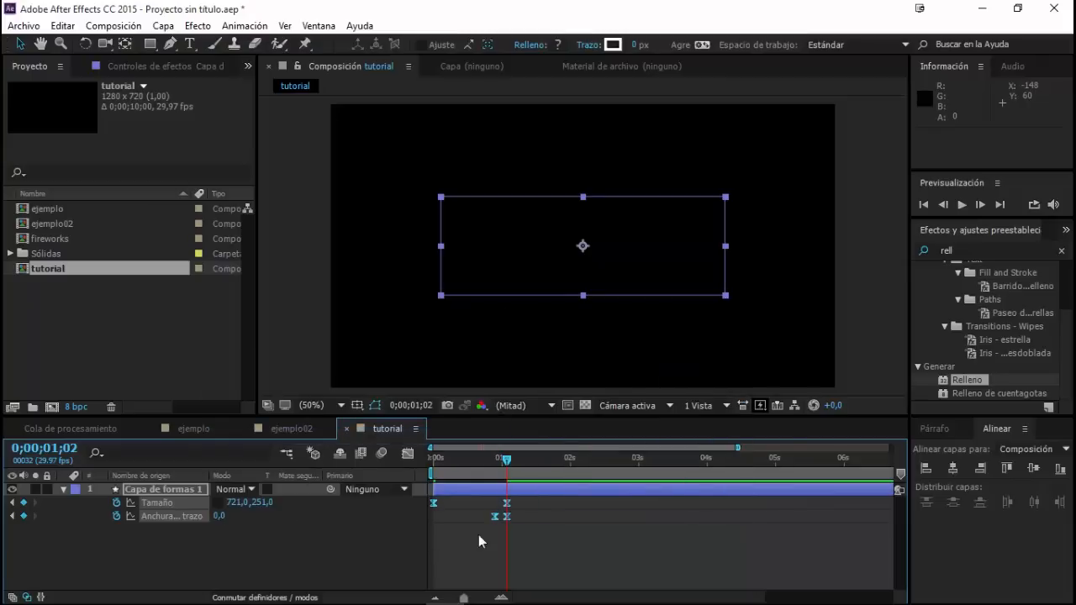
left_click(478, 534)
Preview the eased rectangle animation and scrub back to 0;00;00;25 to check its motion
key("space")
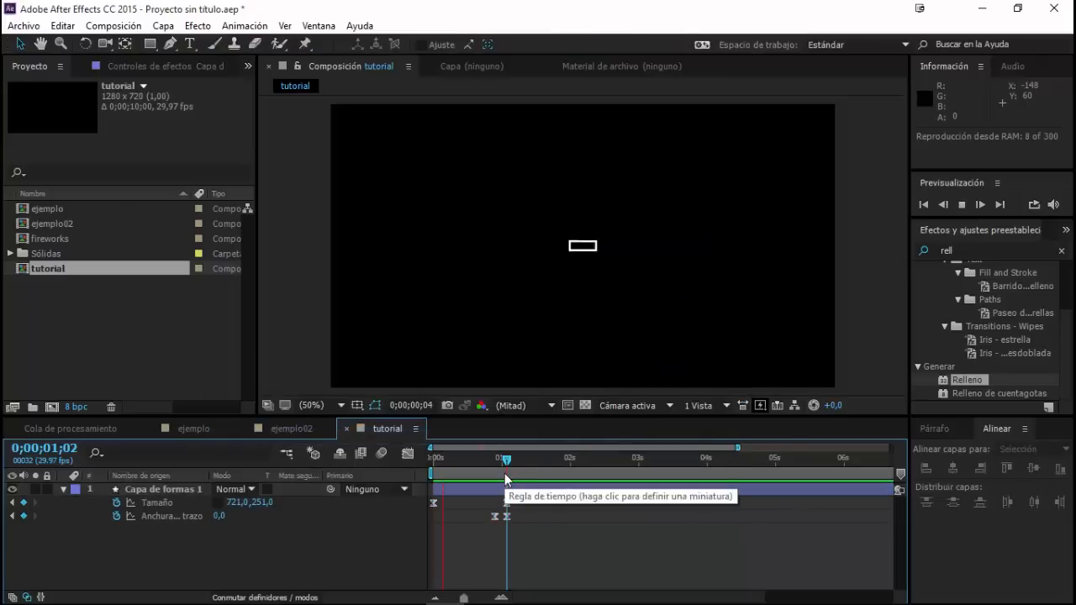
key("space")
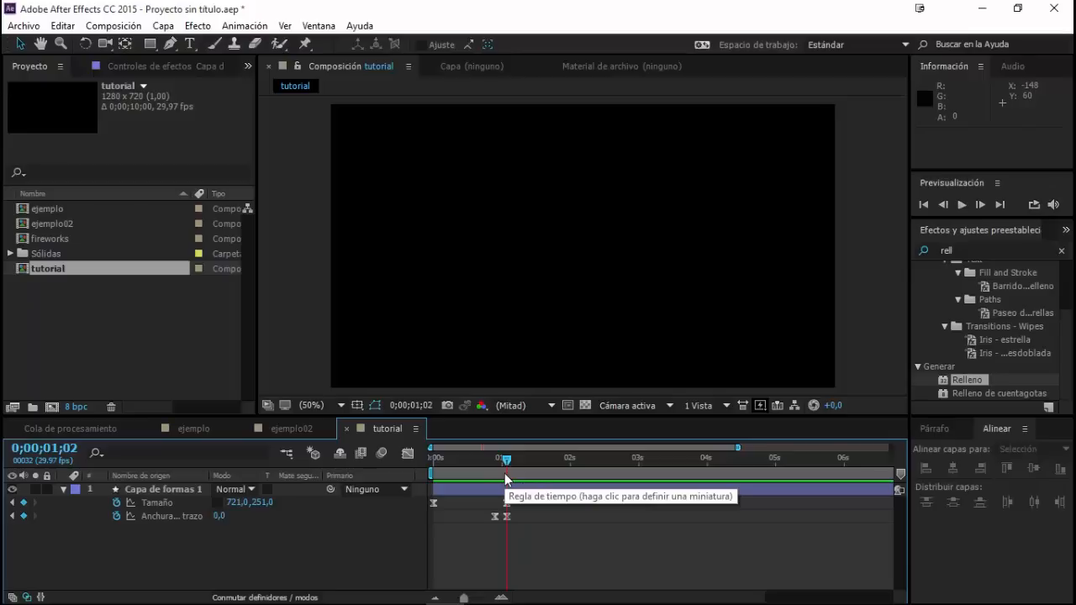
key("space")
key("space")
mouse_move(504, 473)
left_mouse_down()
mouse_move(443, 470)
mouse_move(500, 466)
mouse_move(437, 460)
mouse_move(490, 467)
left_mouse_up()
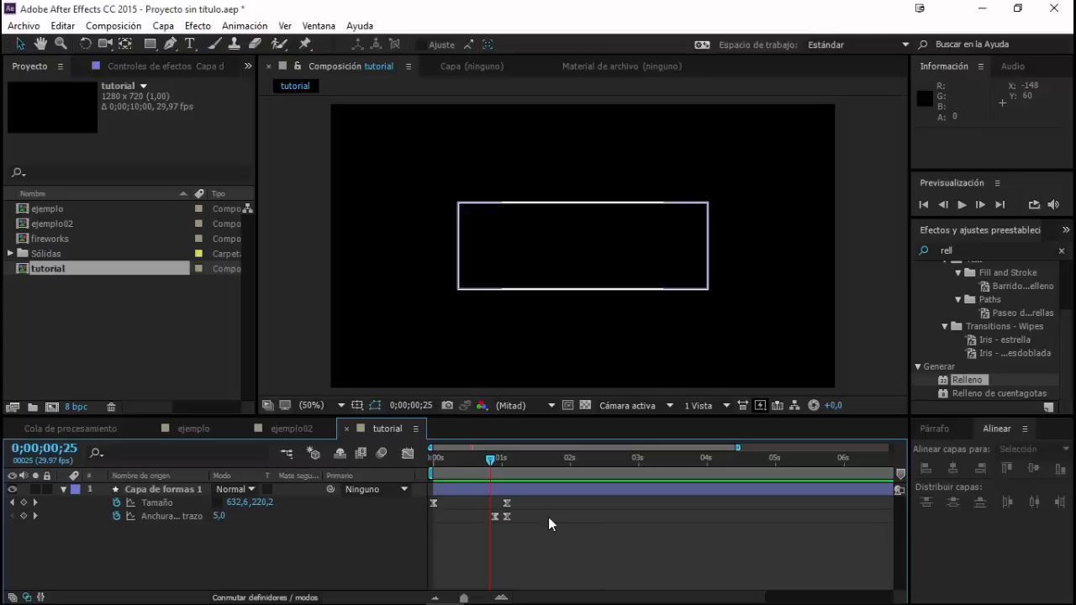
Add the expression loopOut(type = "cycle", numKeyframes = 0) to the rectangle's size property
left_click(180, 571)
left_click(159, 505)
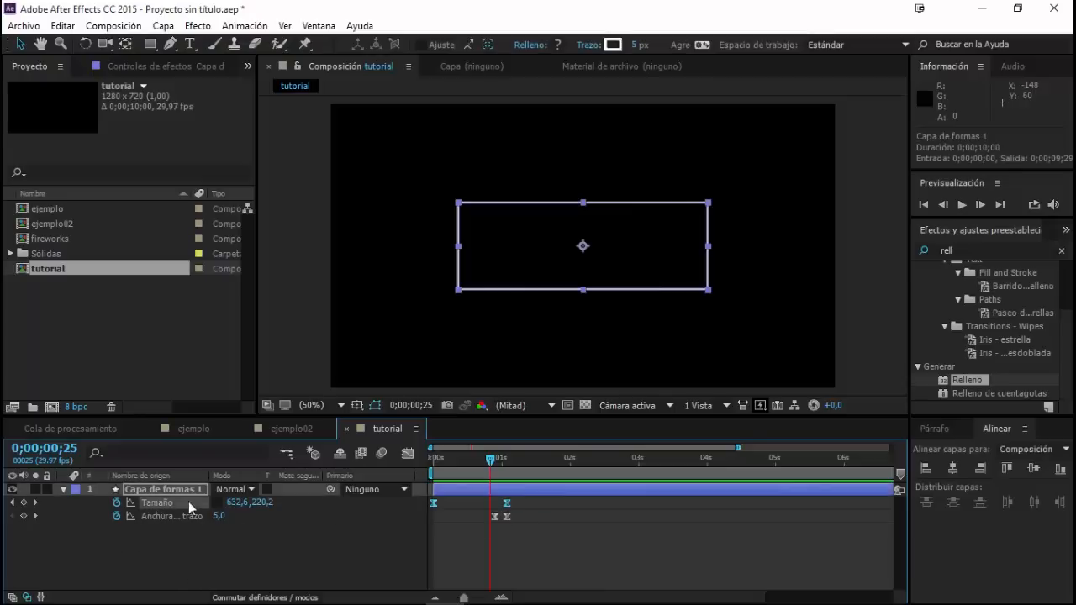
left_click(116, 502, "alt")
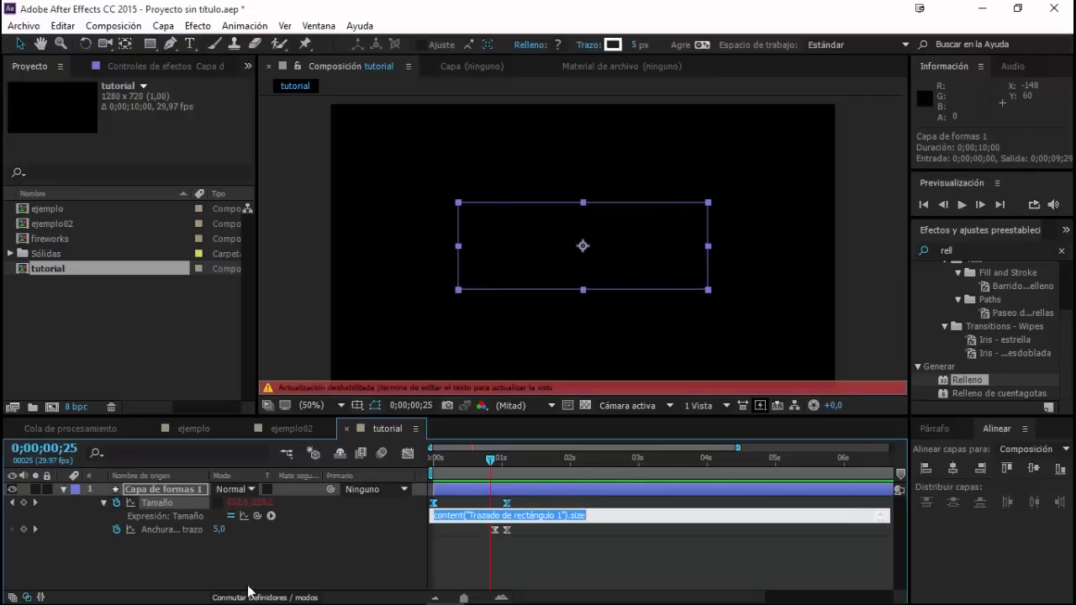
left_click(271, 517)
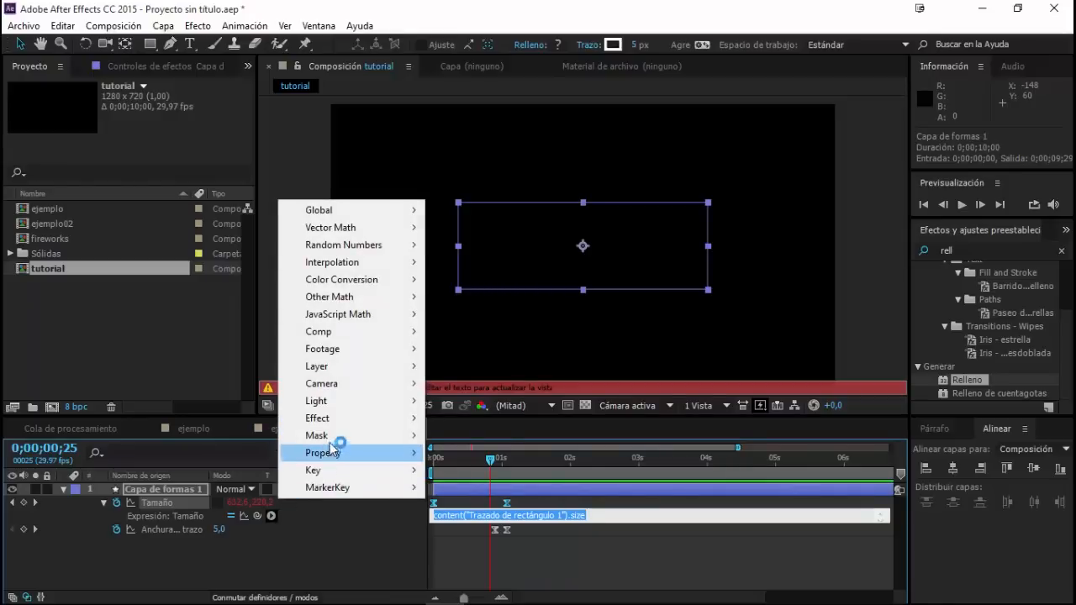
mouse_move(342, 287)
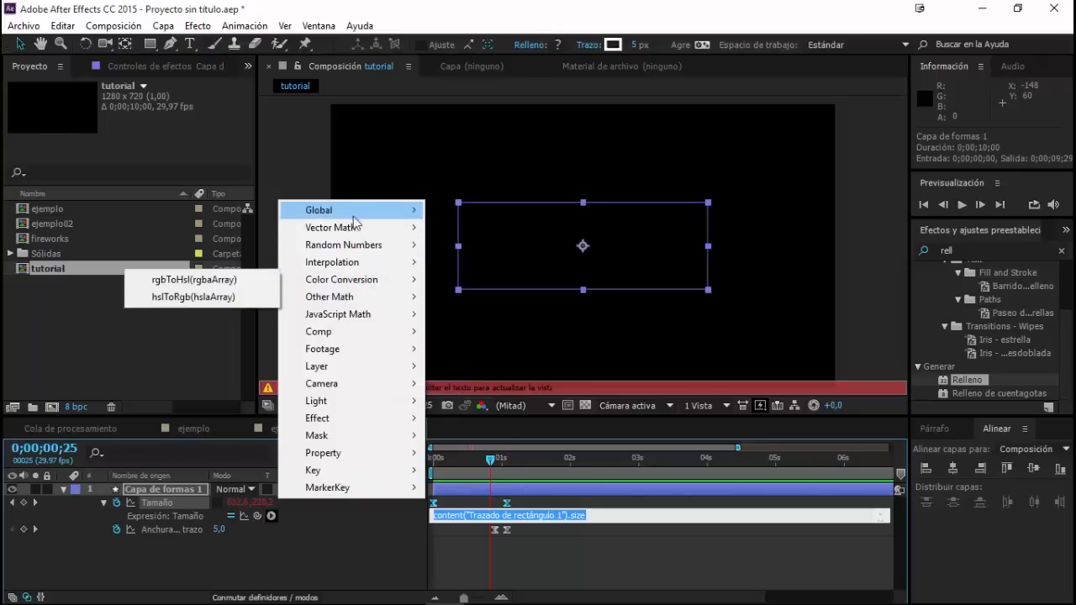
mouse_move(344, 438)
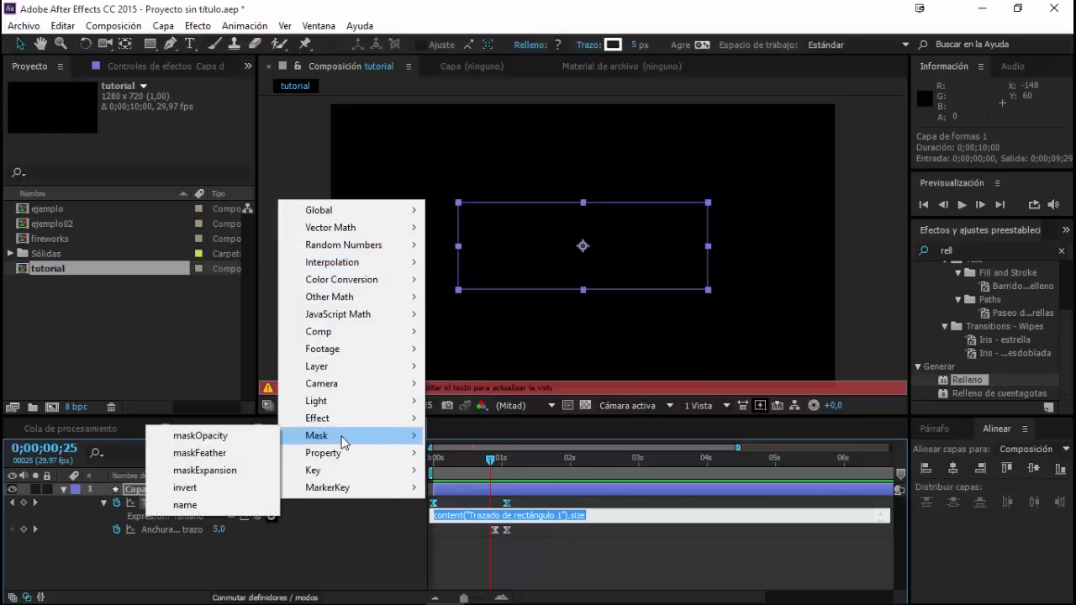
mouse_move(319, 459)
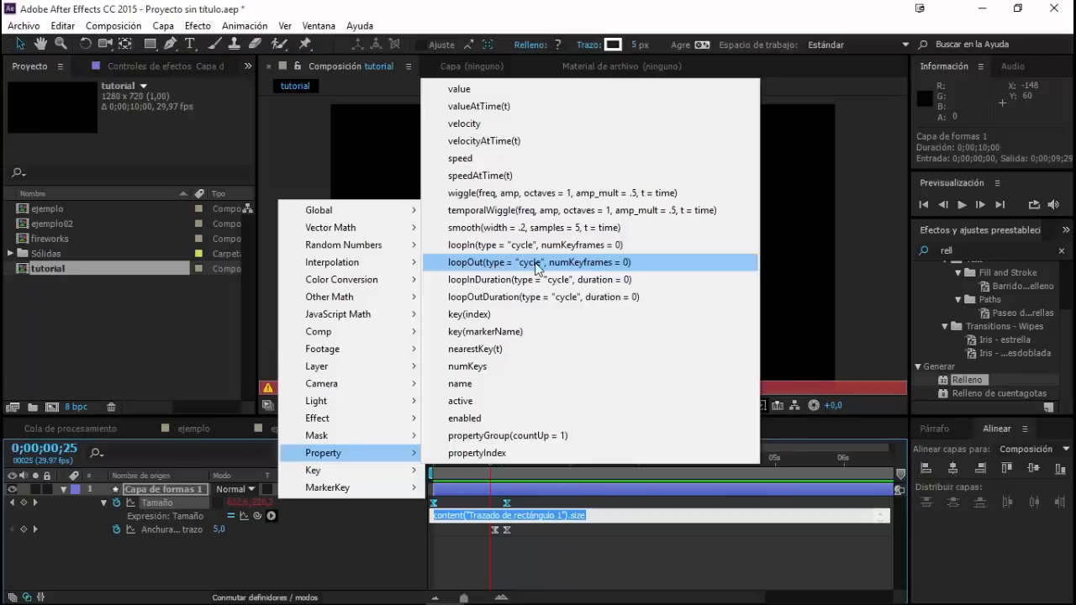
left_click(485, 267)
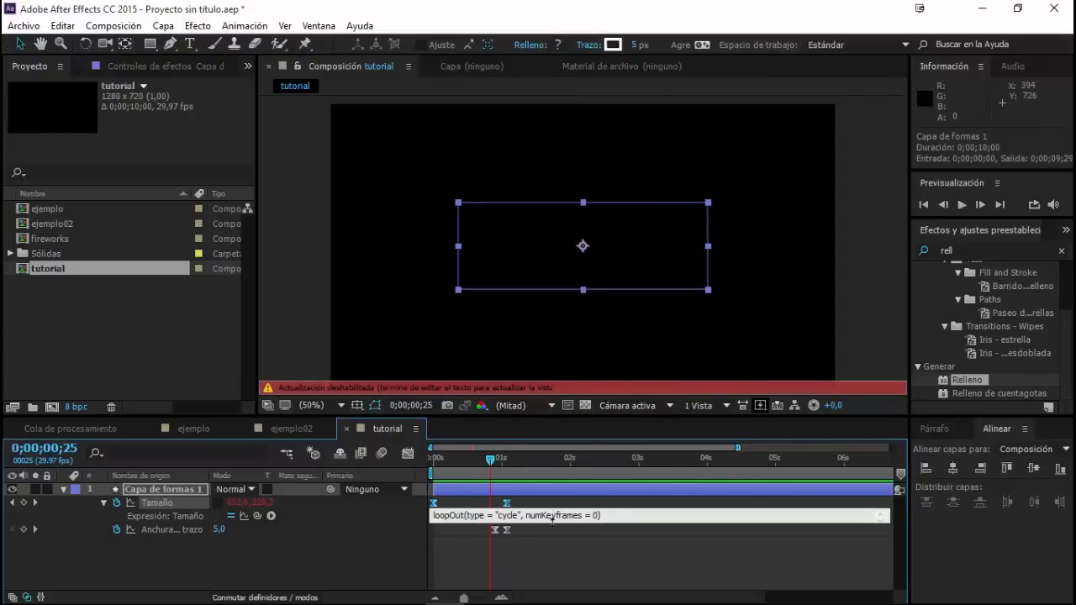
double_click(596, 515)
left_click(578, 547)
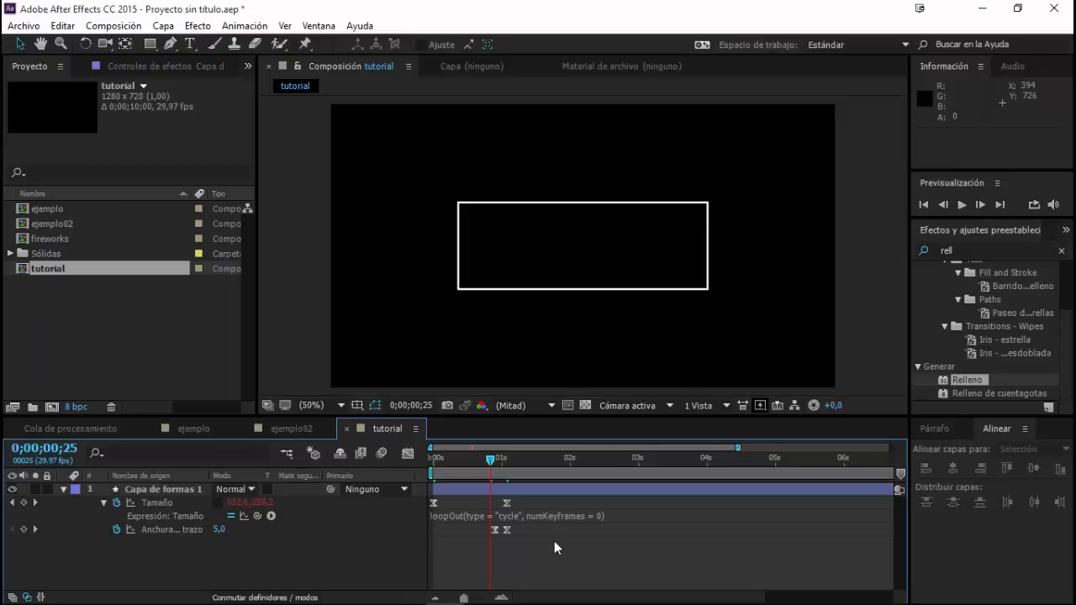
Review the available property expressions and examine which size and stroke width keyframes the loop has to repeat
left_click(271, 516)
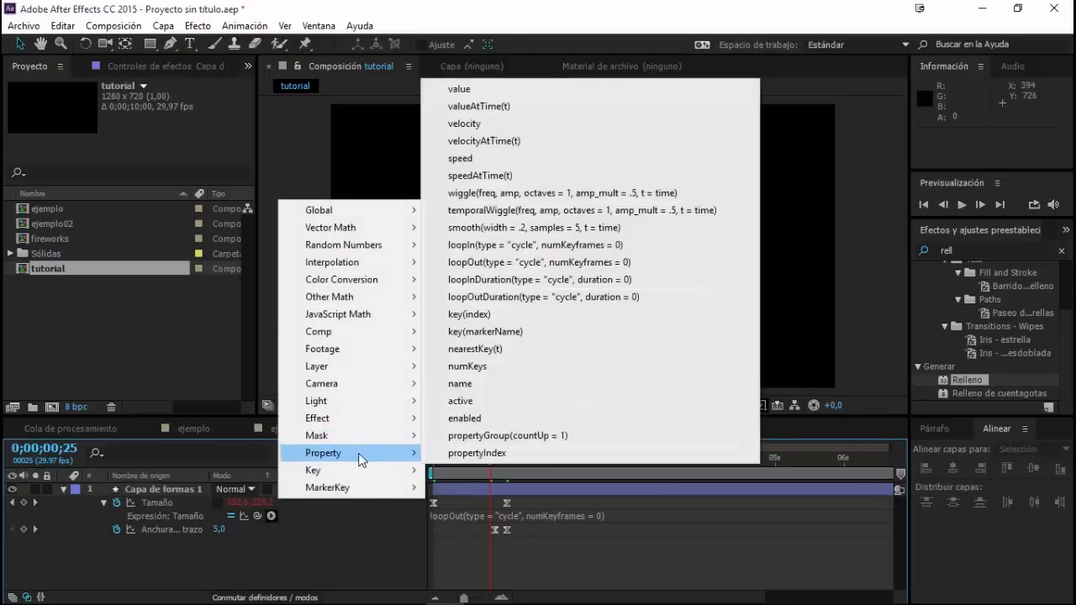
left_click(491, 263)
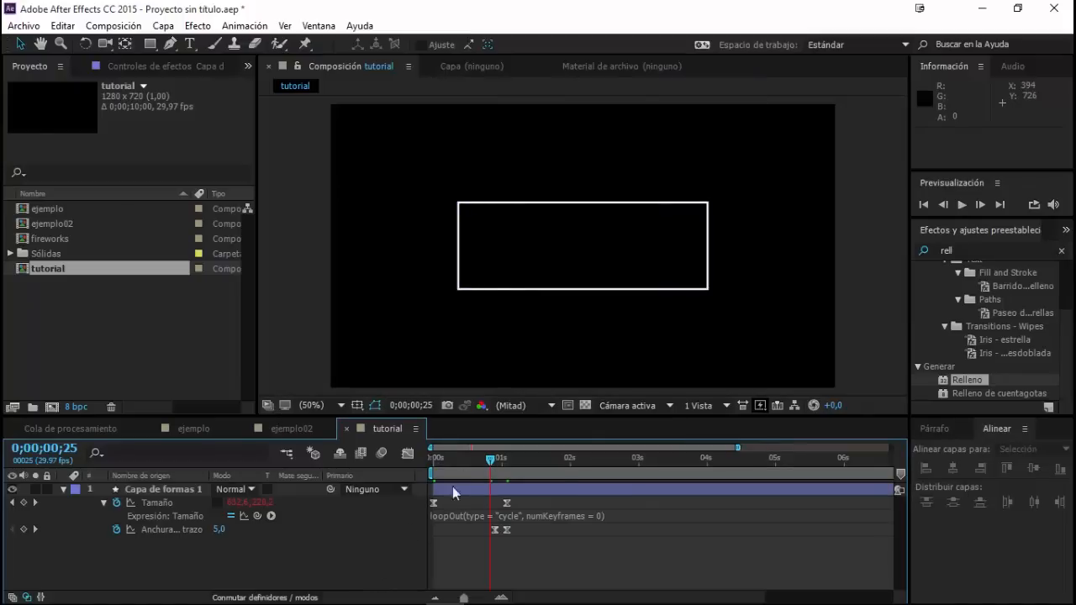
left_click(507, 503)
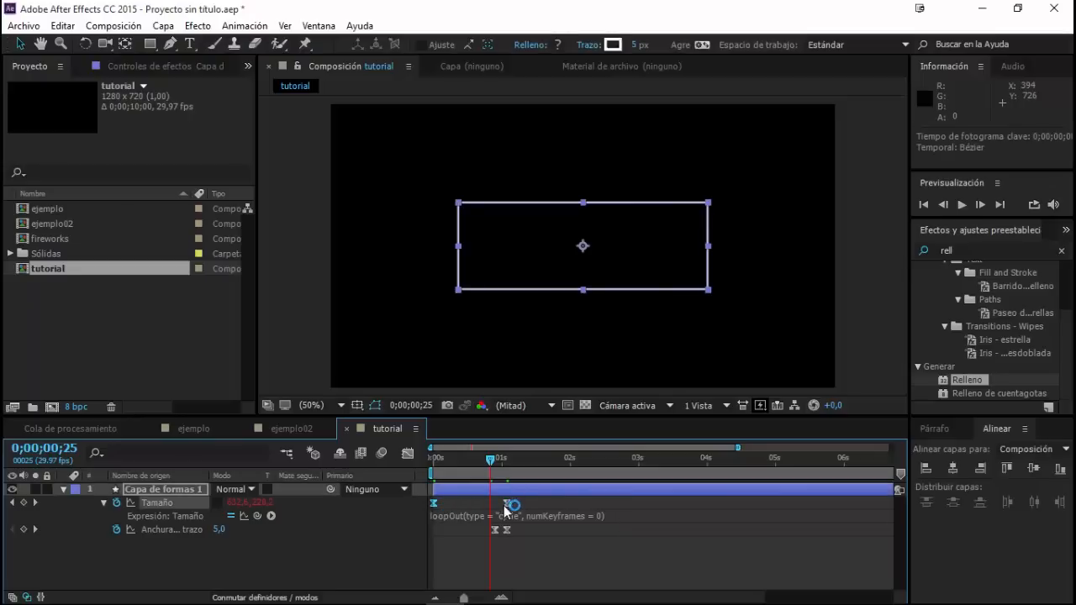
left_click_drag(490, 464, 507, 463)
left_click(523, 544)
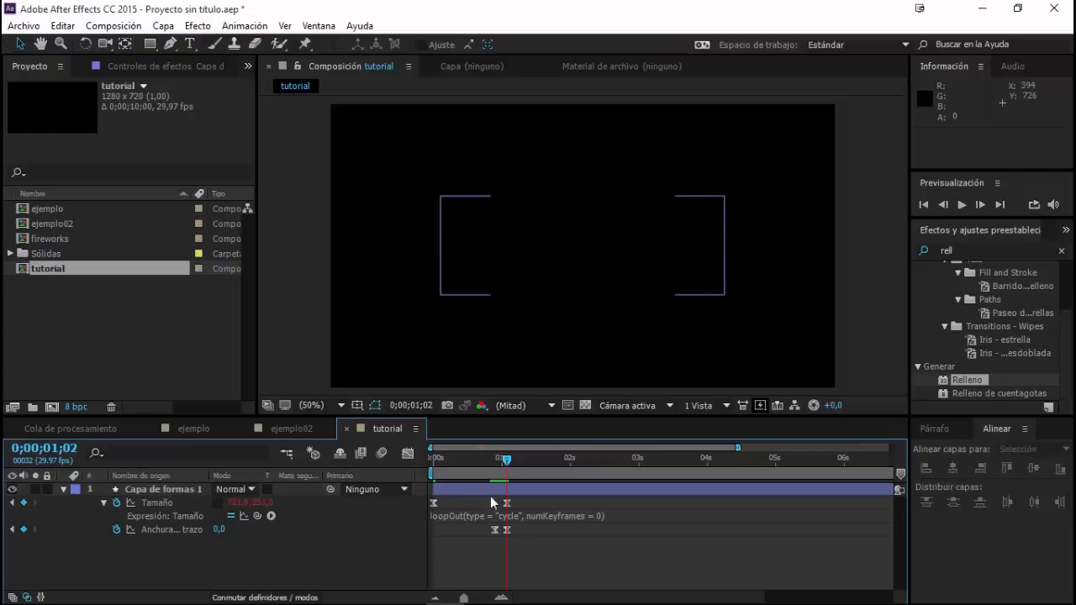
left_click(434, 502)
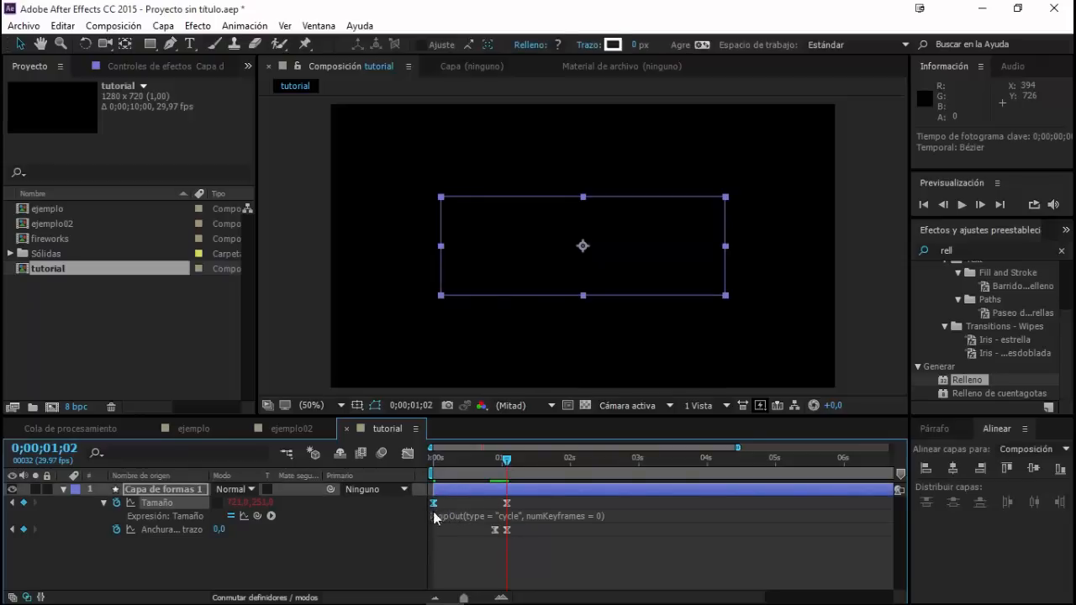
left_click(451, 556)
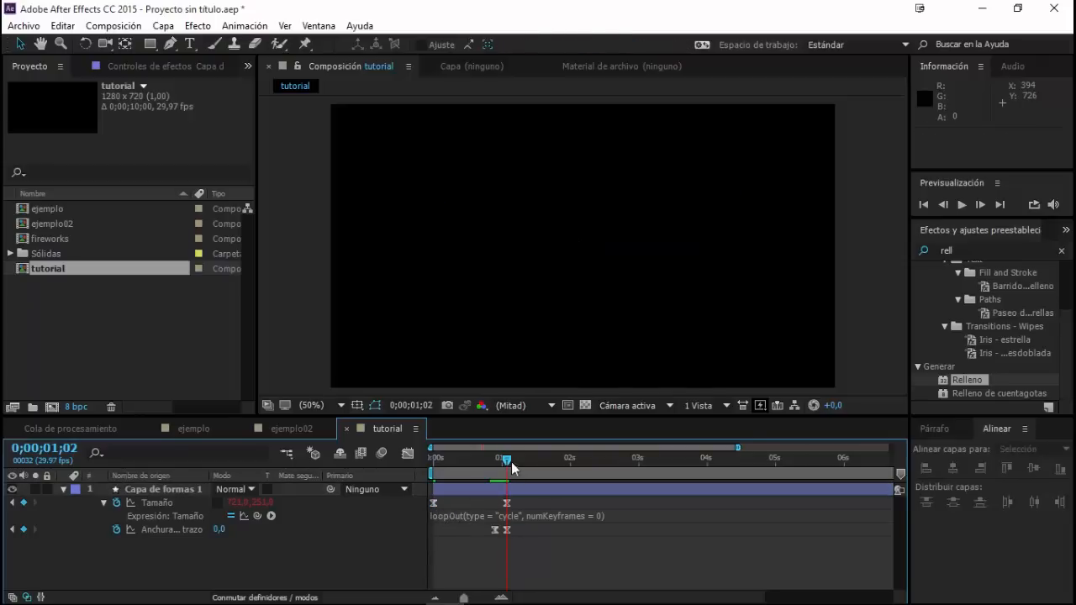
mouse_move(506, 463)
left_mouse_down()
mouse_move(616, 469)
mouse_move(475, 473)
mouse_move(516, 473)
mouse_move(484, 474)
mouse_move(509, 481)
mouse_move(495, 479)
left_mouse_up()
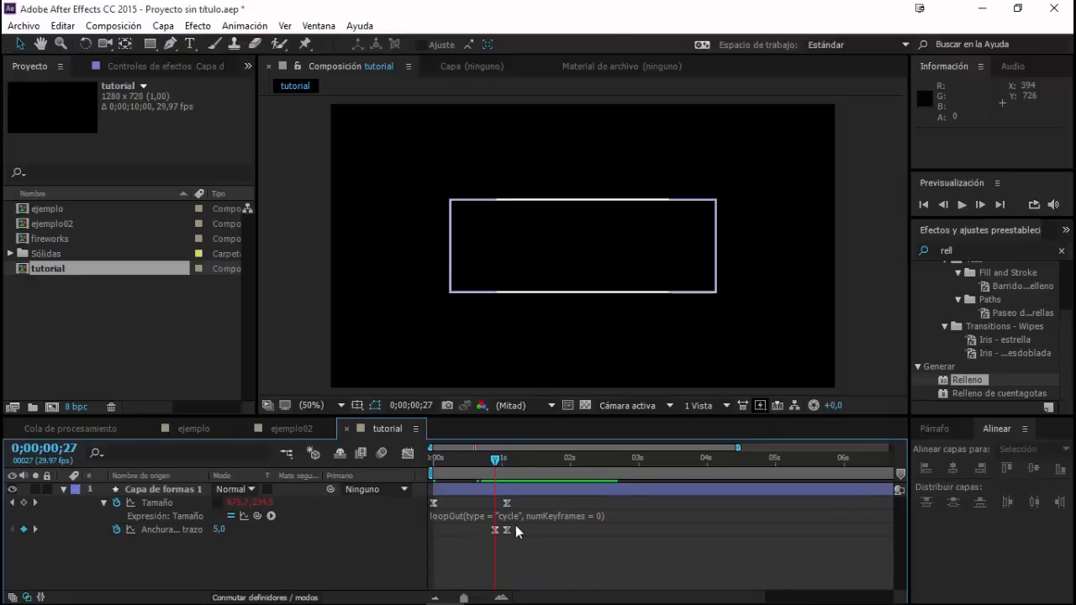
left_click(508, 529)
Add a stroke width keyframe of 5 px at 0;00;00;00, aligned with the first size keyframe
left_click_drag(496, 459, 430, 469)
left_click(475, 562)
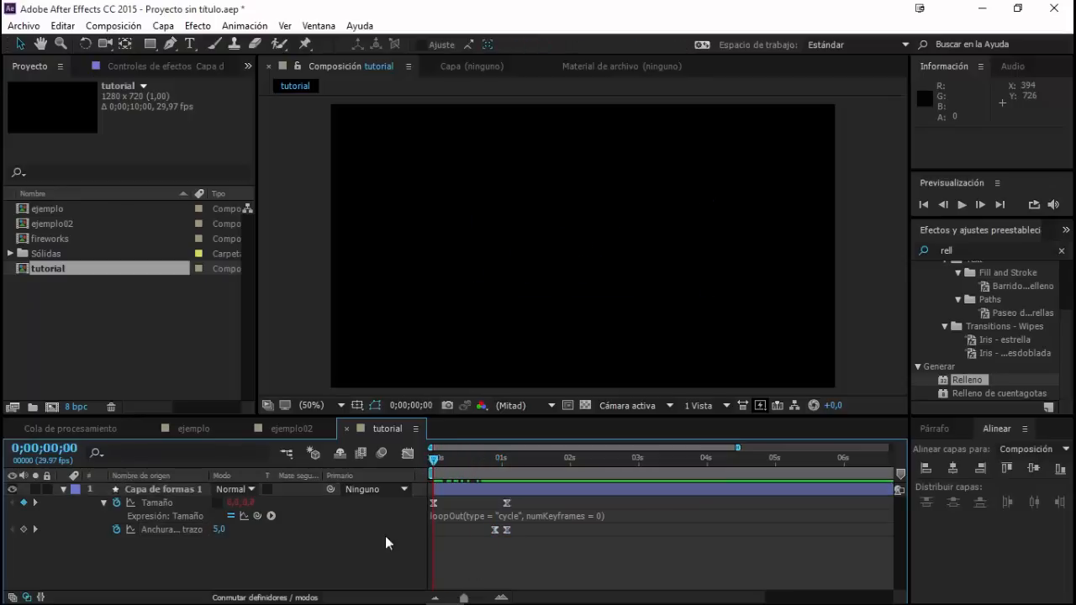
left_click(23, 529)
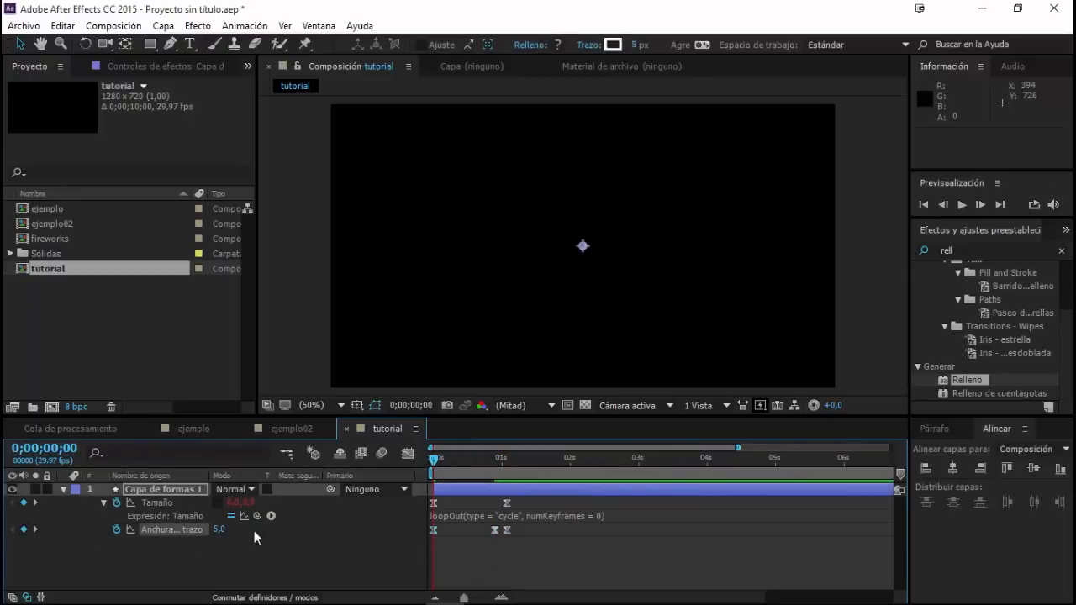
Add the expression loopOut(type = "cycle", numKeyframes = 0) to the stroke width property
left_click_drag(432, 458, 517, 486)
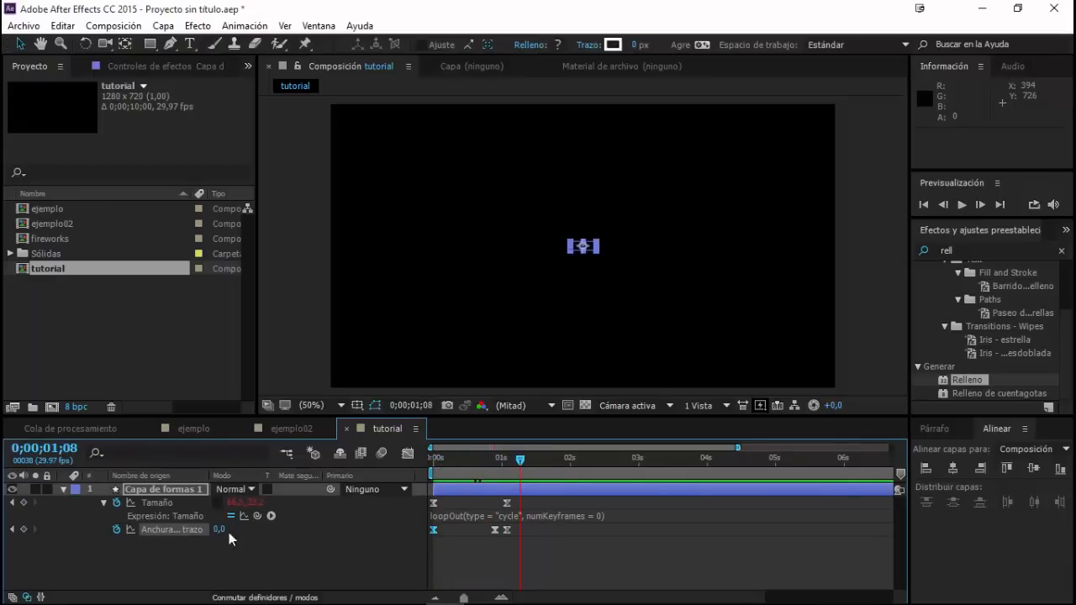
left_click(117, 531, "alt")
left_click(270, 542)
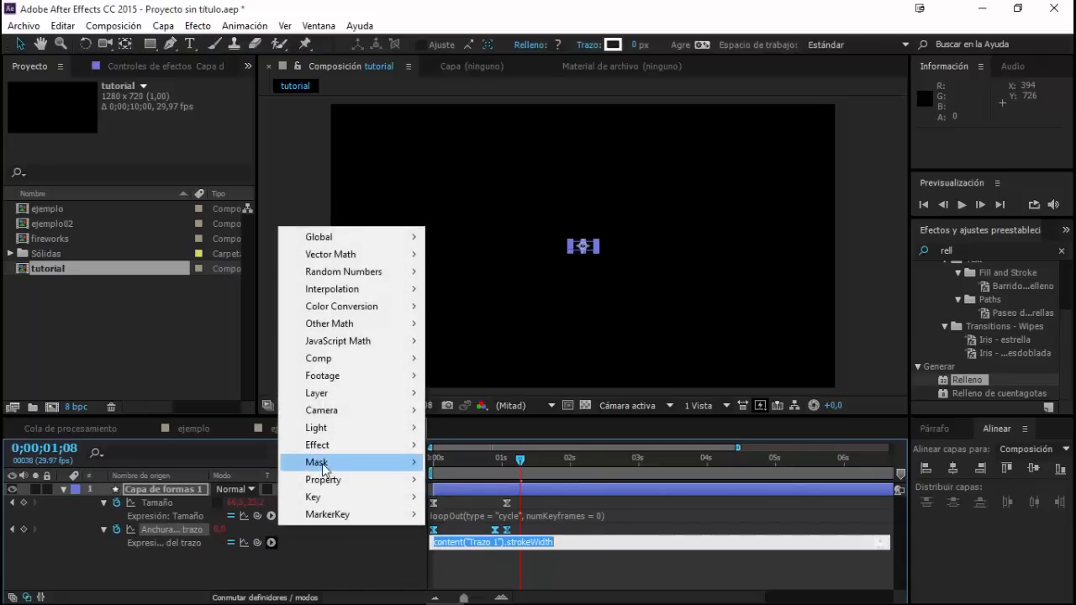
mouse_move(321, 480)
left_click(471, 289)
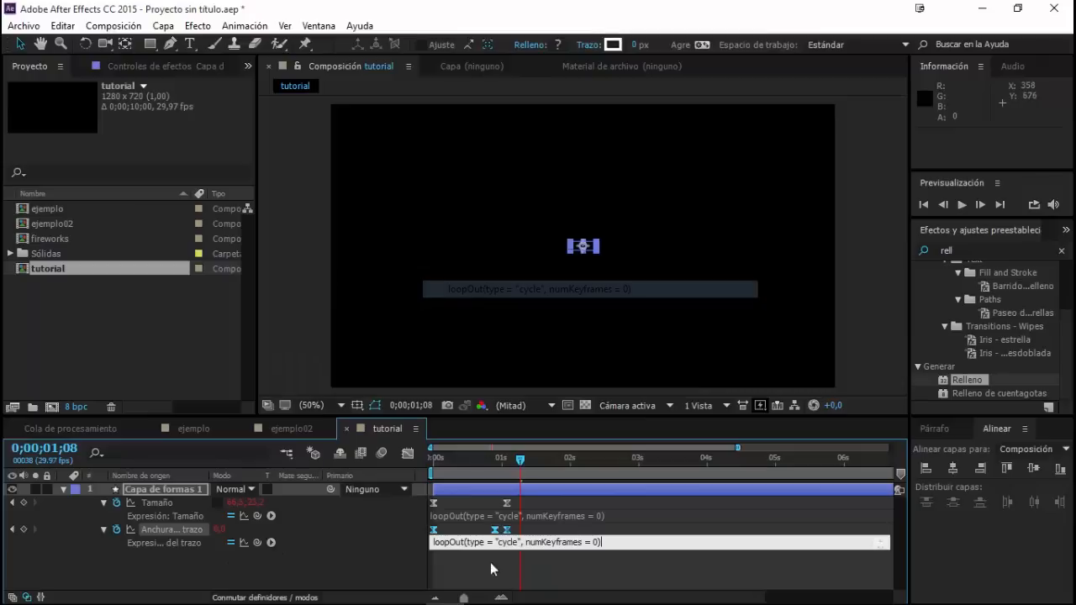
left_click(493, 567)
Preview the looping rectangle and scrub through the full 10-second timeline to check that the cycle repeats
left_click_drag(522, 465, 608, 467)
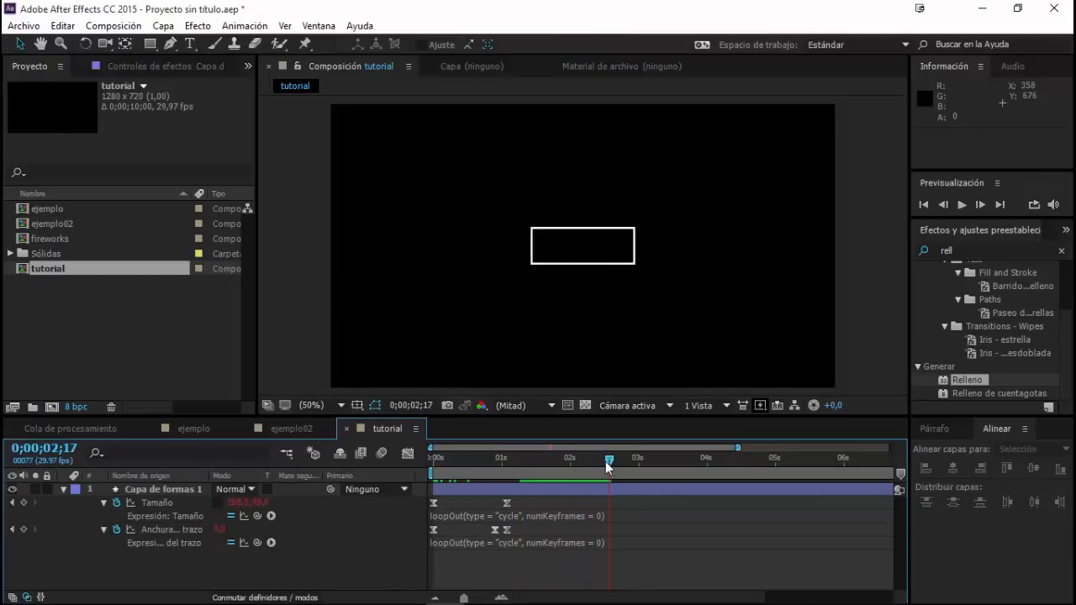
key("space")
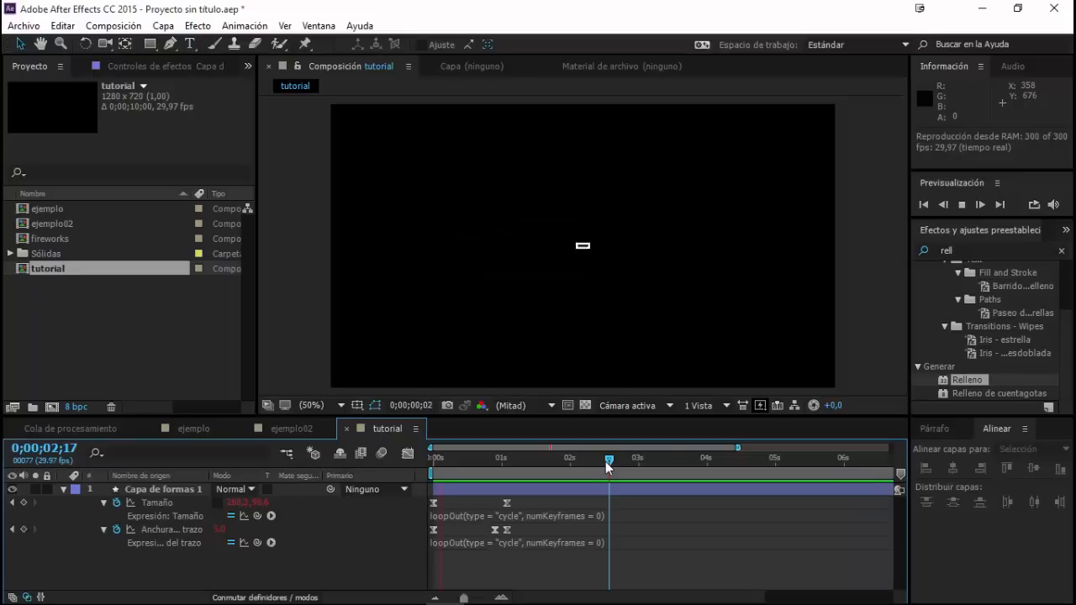
key("space")
left_click_drag(464, 598, 452, 597)
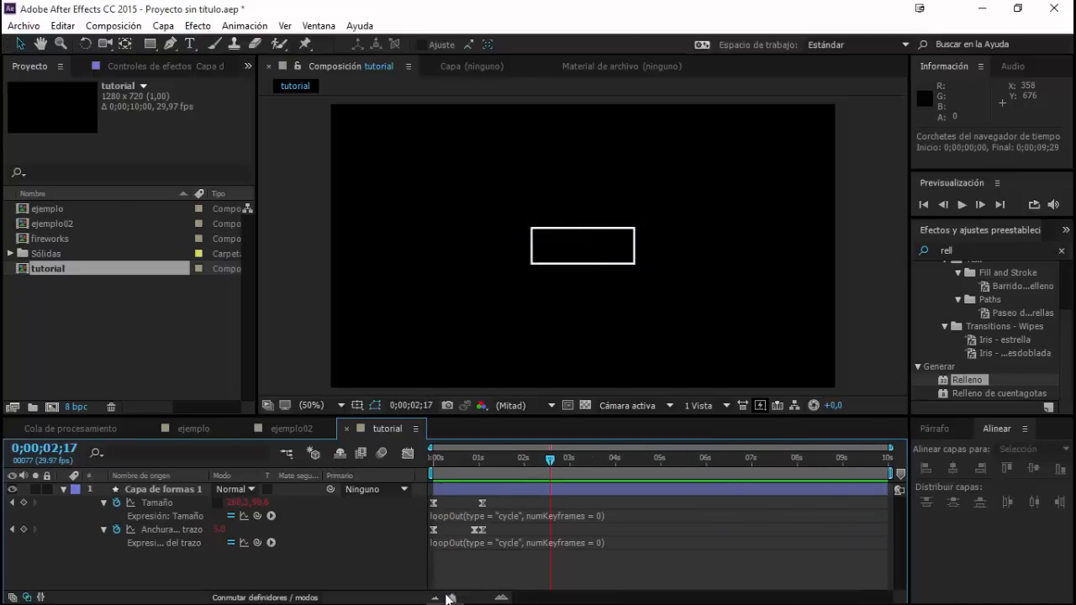
double_click(732, 467)
mouse_move(714, 463)
left_mouse_down()
mouse_move(866, 466)
mouse_move(714, 470)
left_mouse_up()
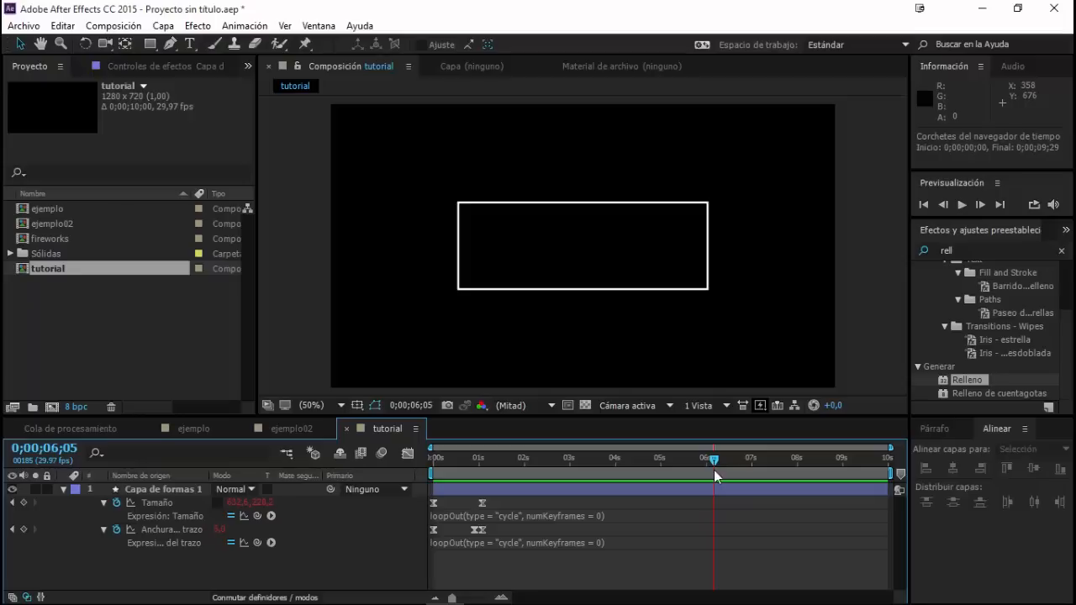
left_click_drag(714, 470, 615, 481)
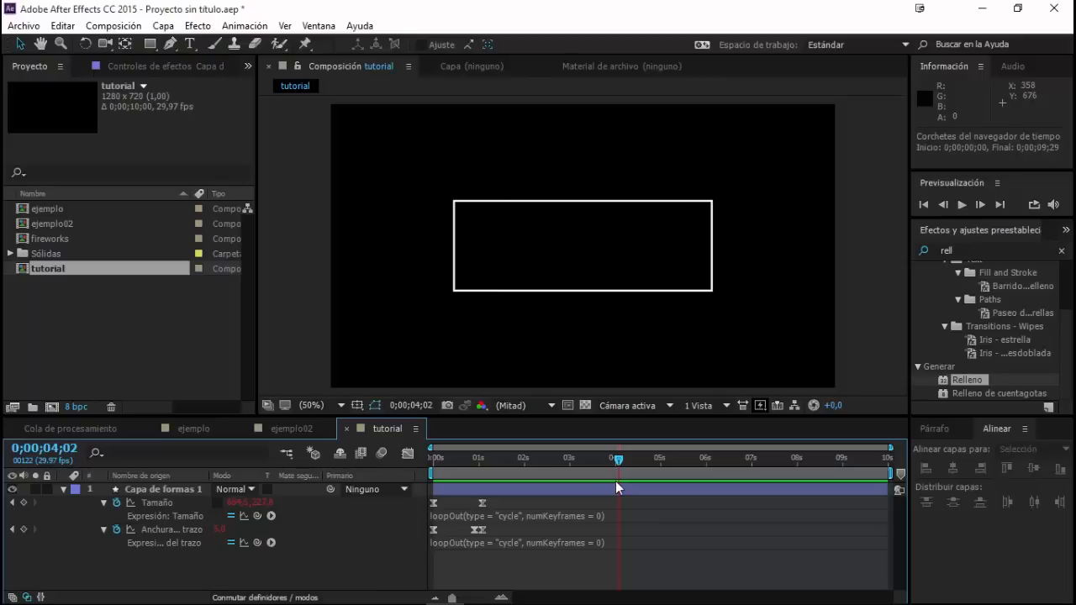
Collapse the shape layer's properties and add a text layer reading "LOOP" over the rectangle in the composition
left_click(63, 489)
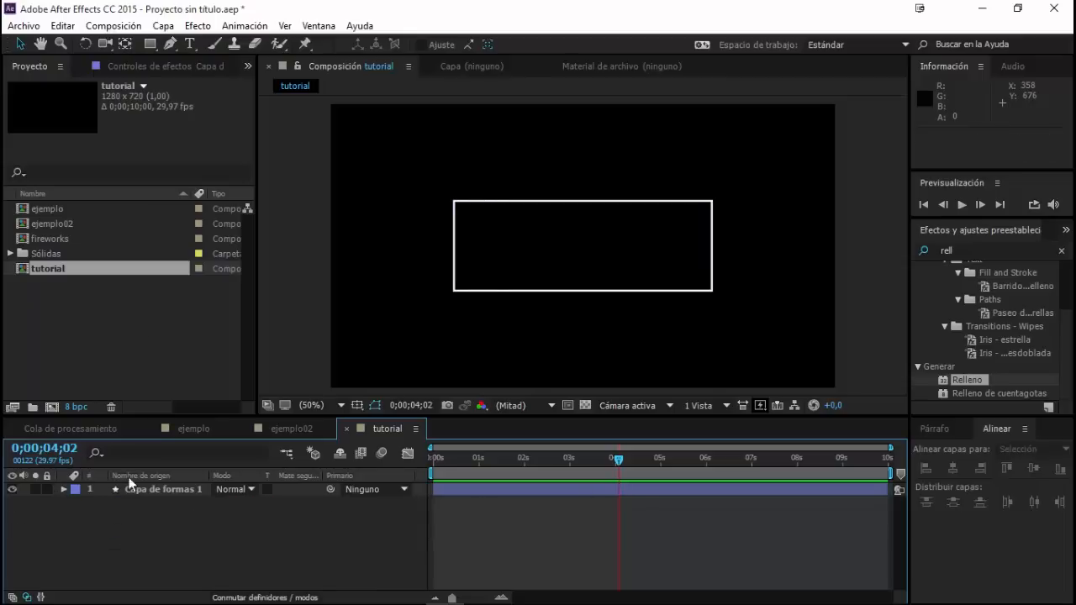
left_click(188, 44)
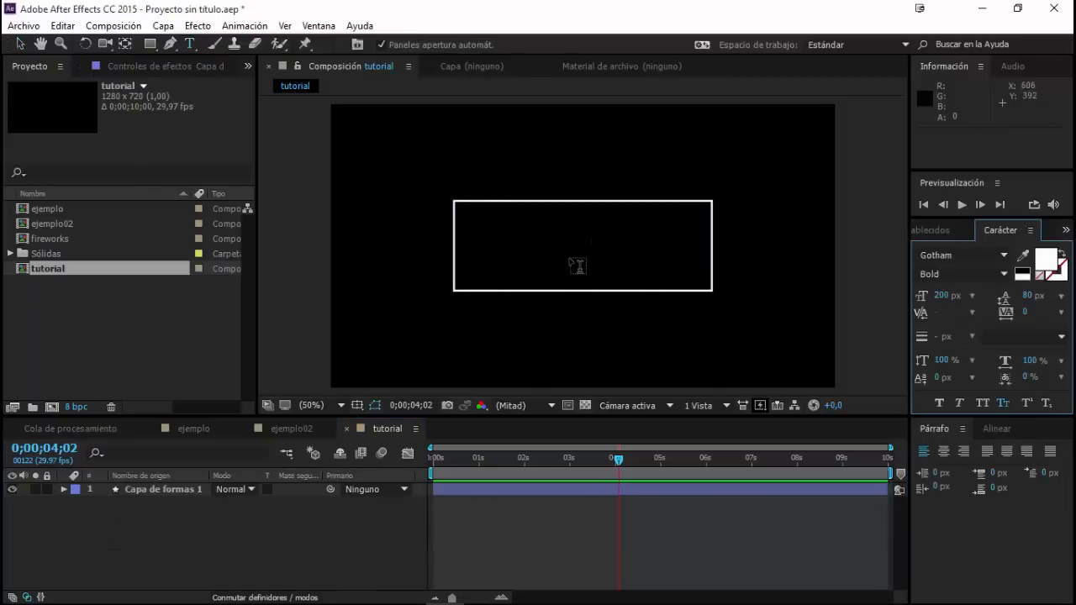
left_click(571, 277)
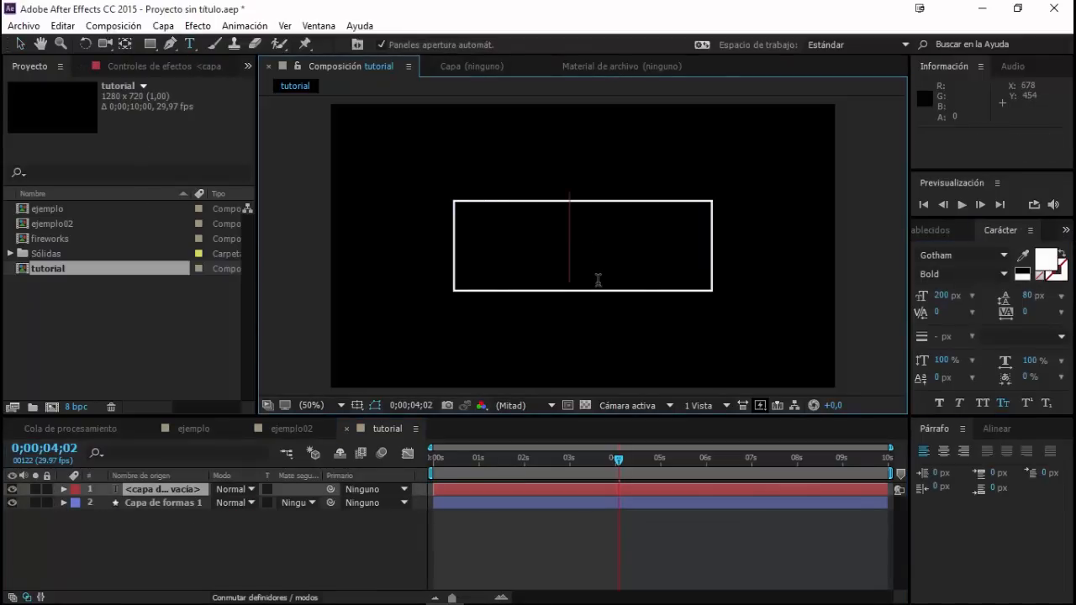
type("LOOP")
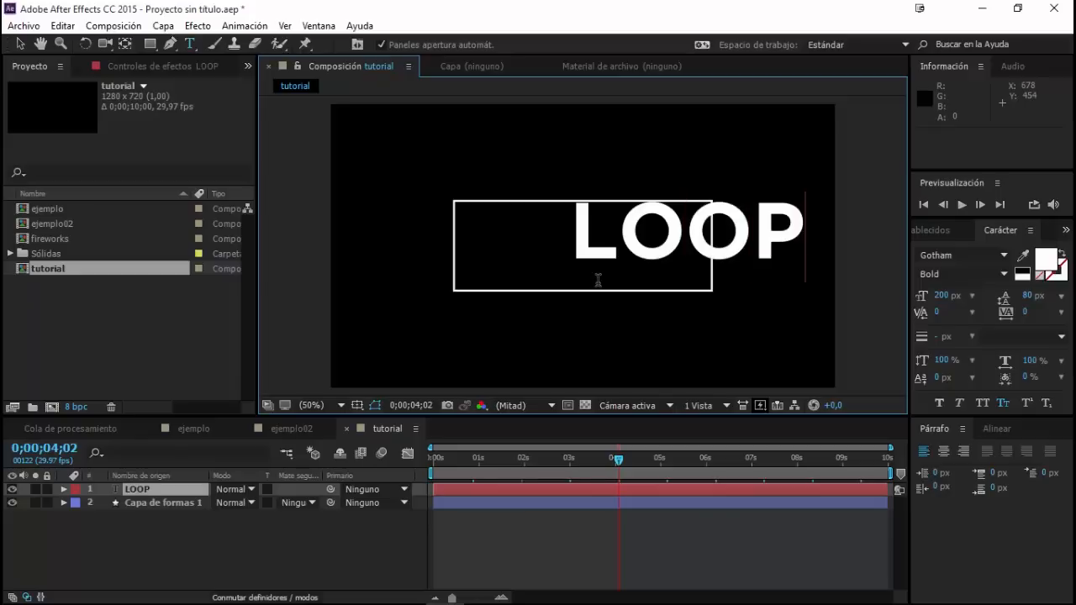
left_click(20, 43)
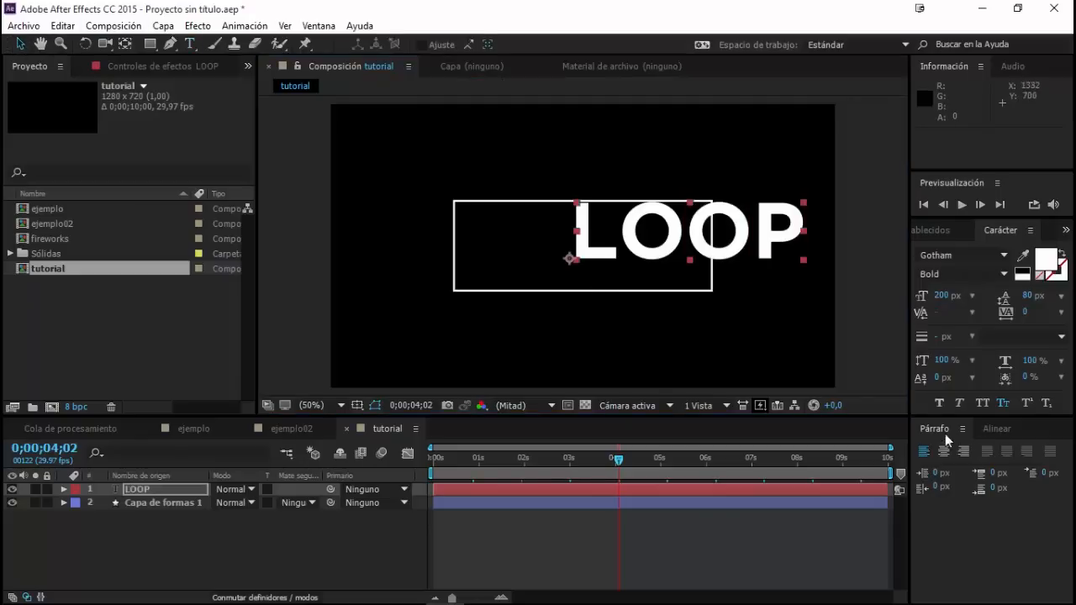
Center the LOOP text layer horizontally and vertically in the composition
left_click(996, 429)
left_click(953, 468)
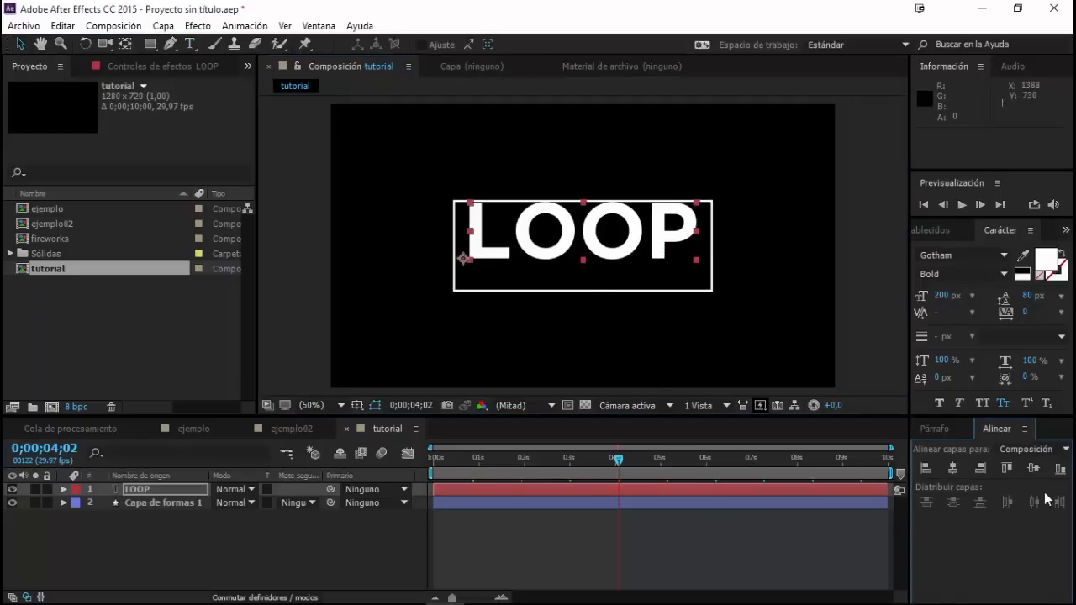
left_click(1033, 468)
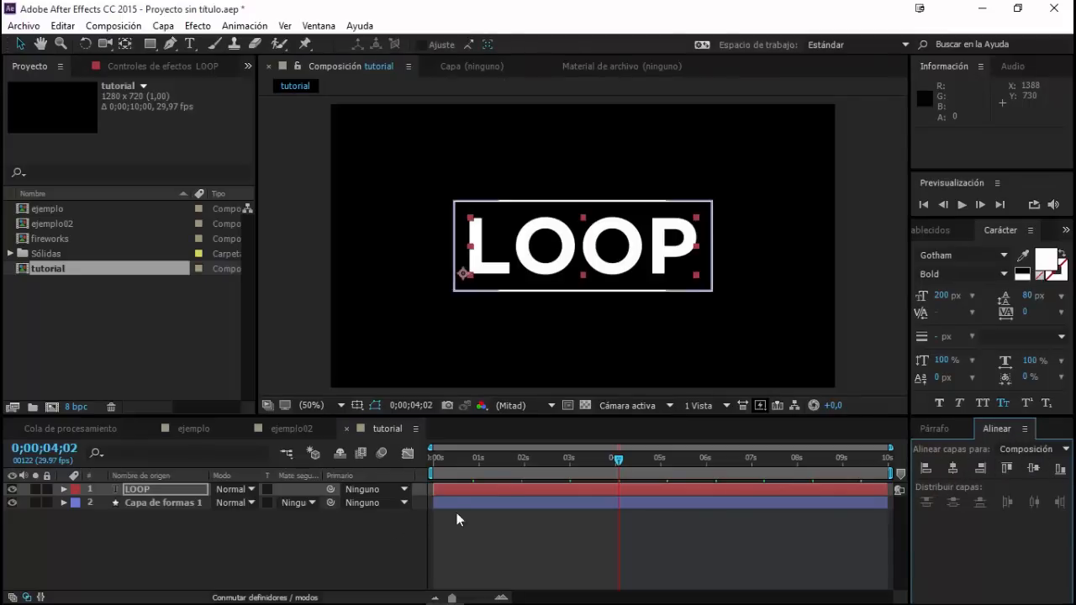
Show the layer switches column and reveal the Opacity property of both the shape layer and the LOOP layer
left_click(255, 597)
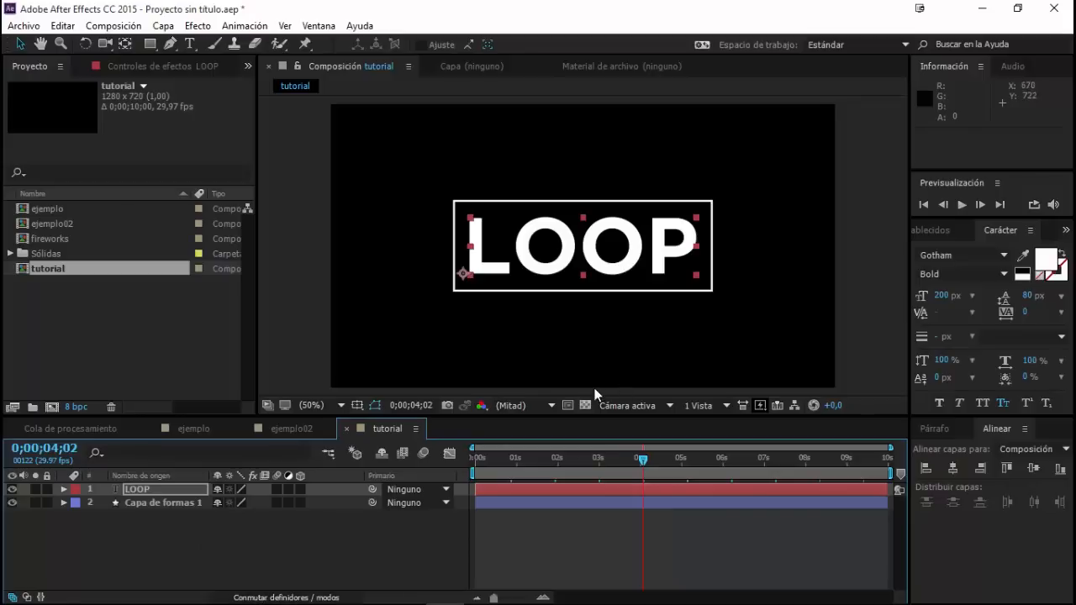
left_click(147, 504)
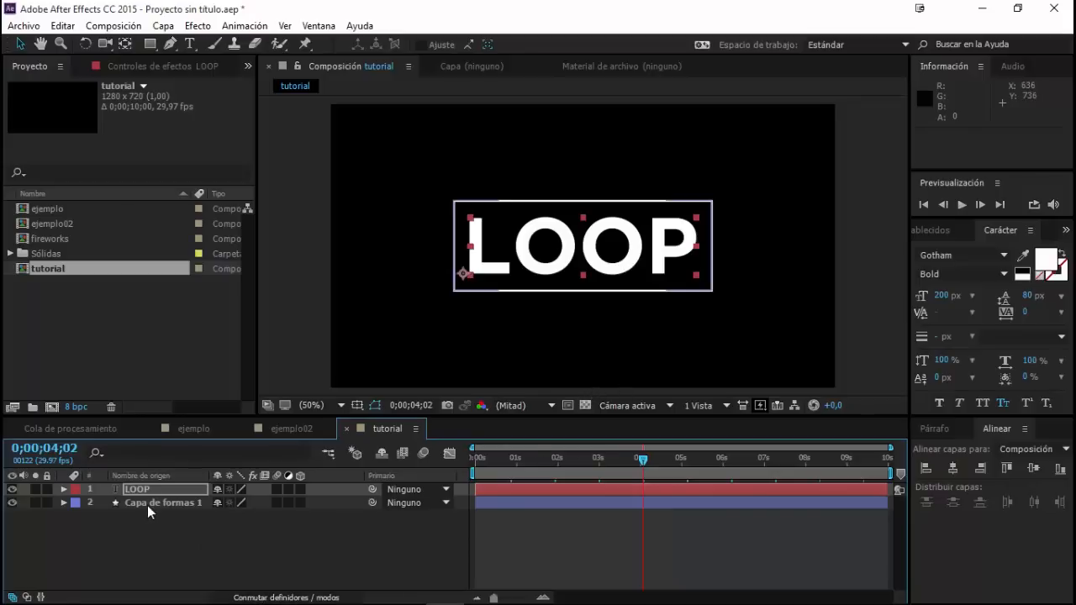
key("t")
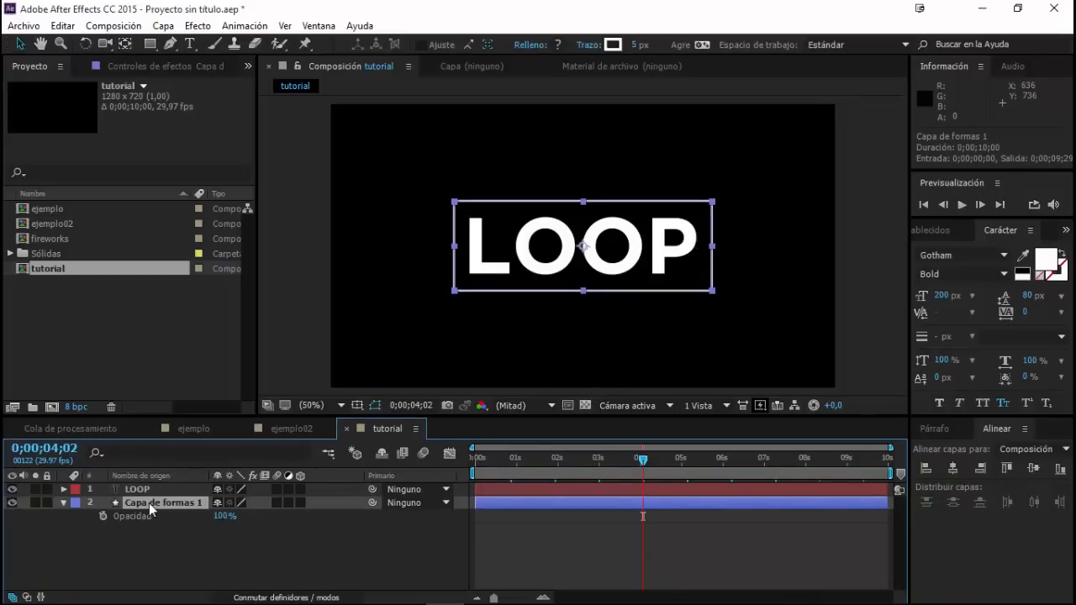
left_click(126, 488)
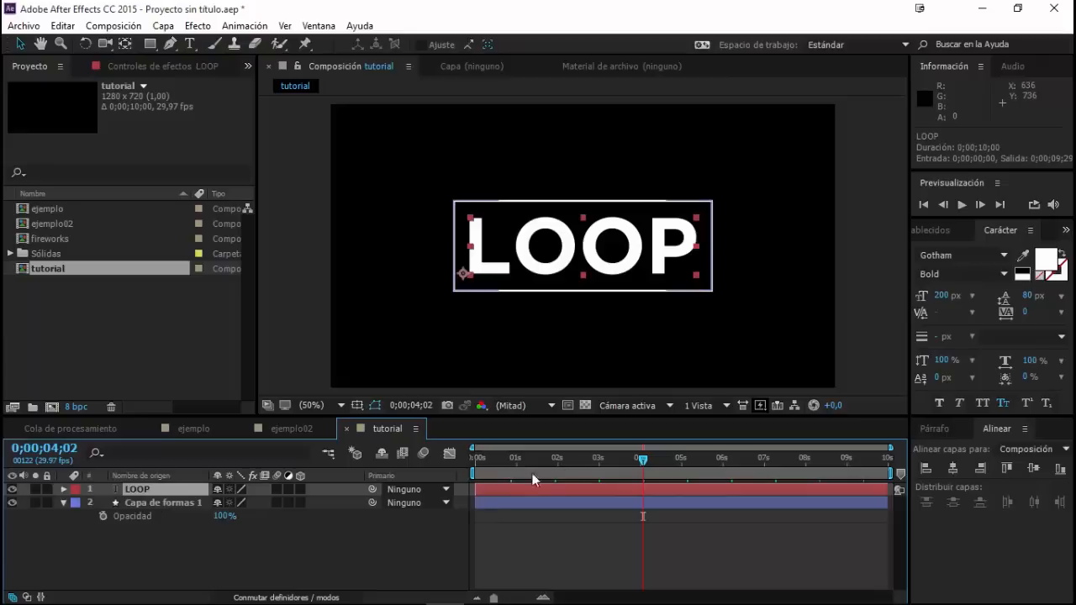
left_click_drag(545, 465, 523, 461)
left_click_drag(161, 488, 151, 492)
key("t")
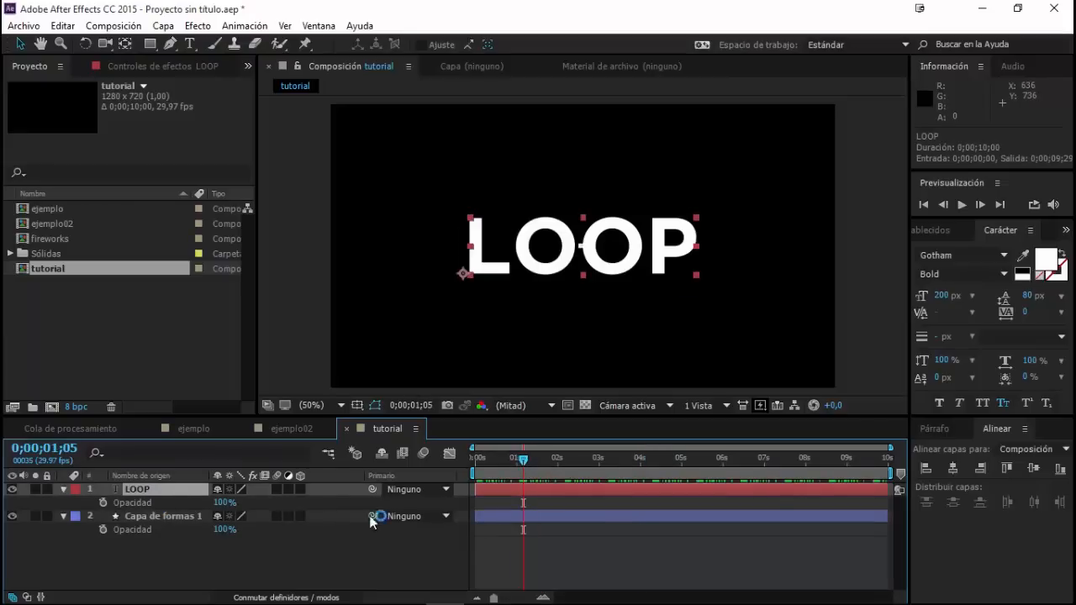
Set the LOOP text's font size to 150 px and re-center it horizontally and vertically in the composition
mouse_move(522, 465)
left_mouse_down()
mouse_move(498, 461)
mouse_move(509, 460)
left_mouse_up()
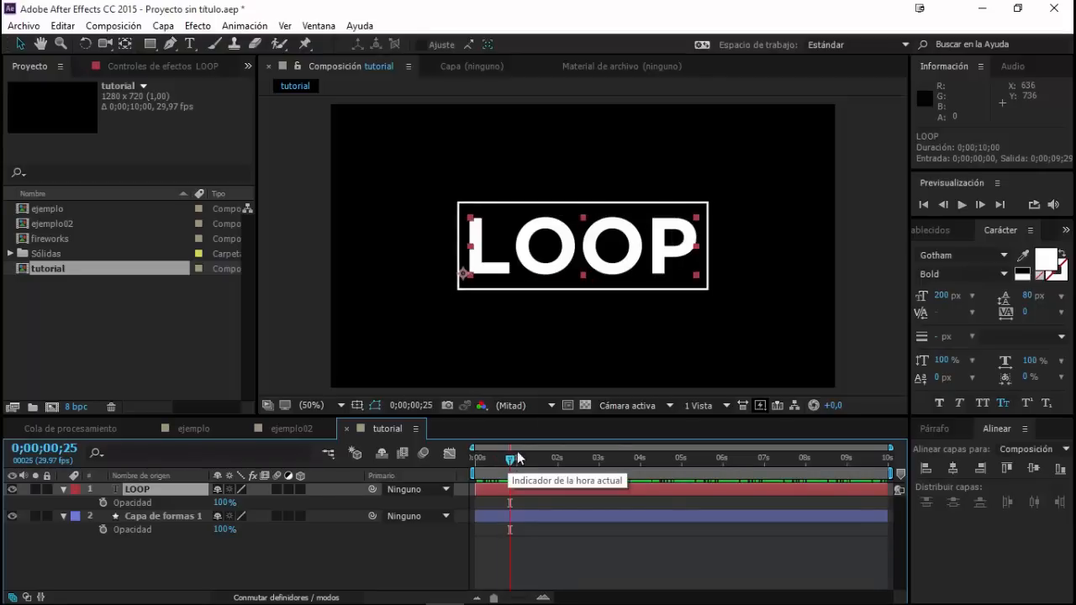
left_click(940, 295)
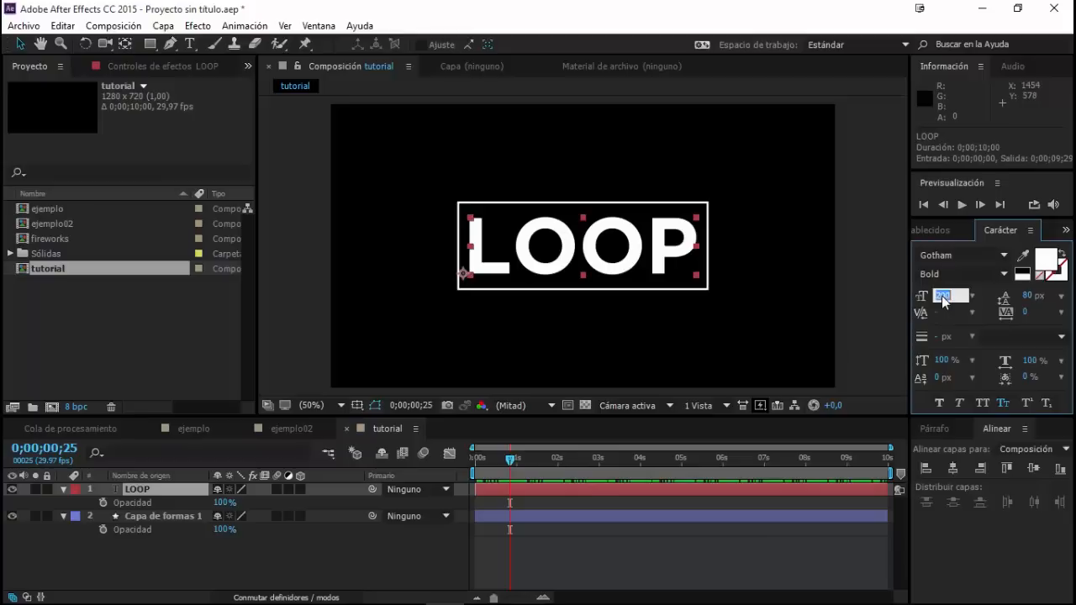
type("16")
type("0")
key("Return")
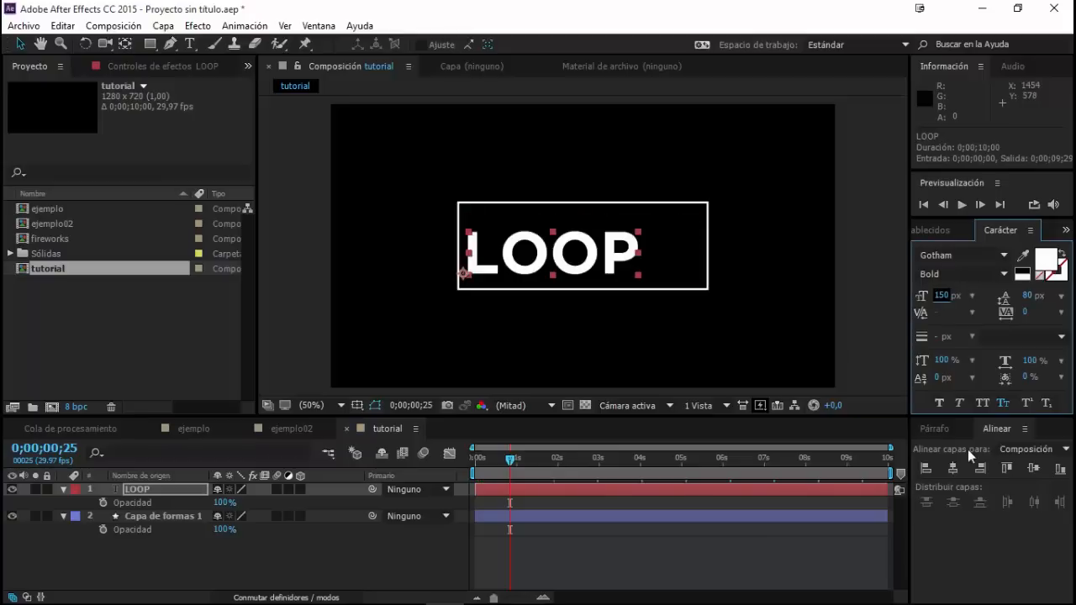
left_click(953, 467)
left_click(1031, 467)
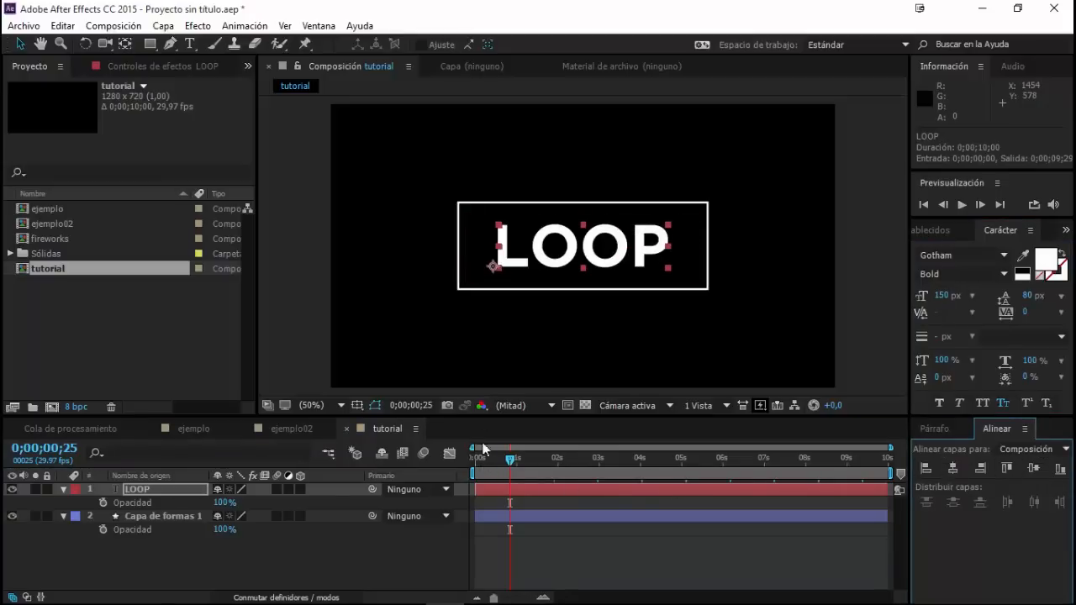
Enable opacity animation on the LOOP layer at 0;00;00;20 with a first keyframe of 0%
left_click(135, 491)
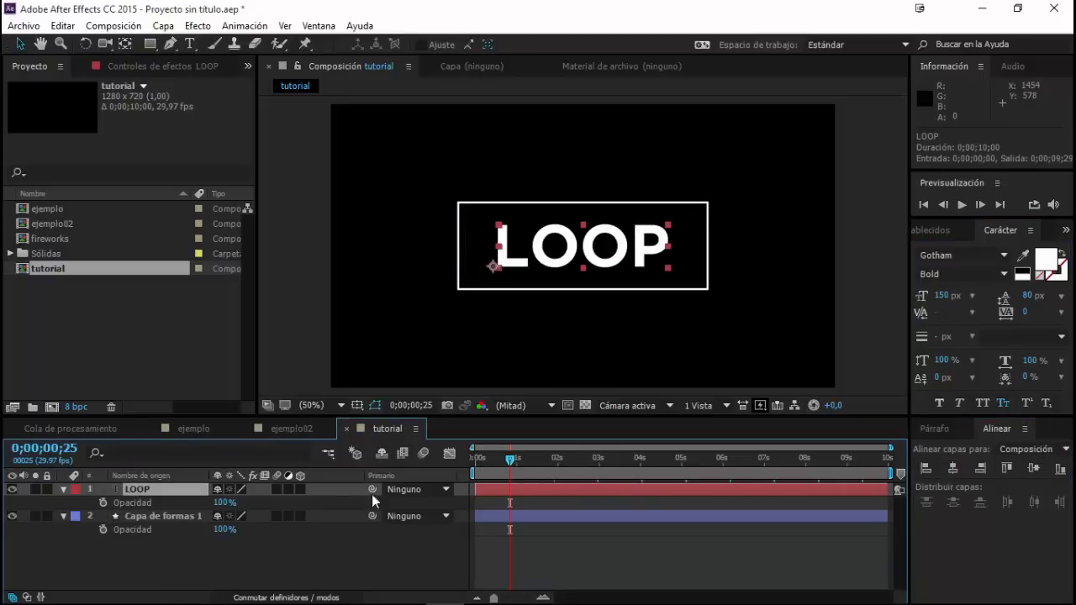
key("=")
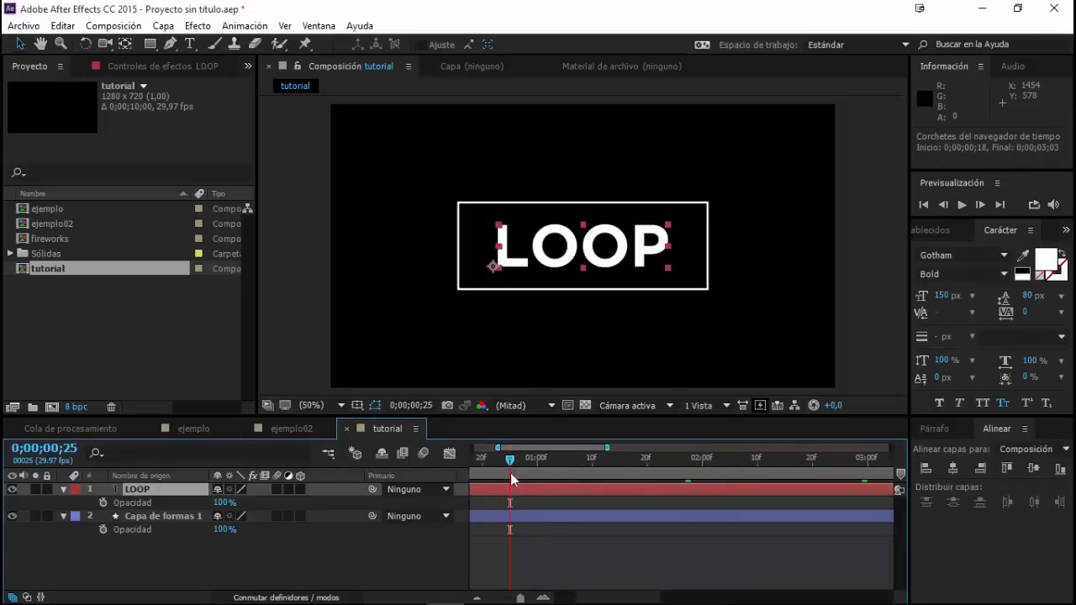
left_click_drag(511, 462, 490, 472)
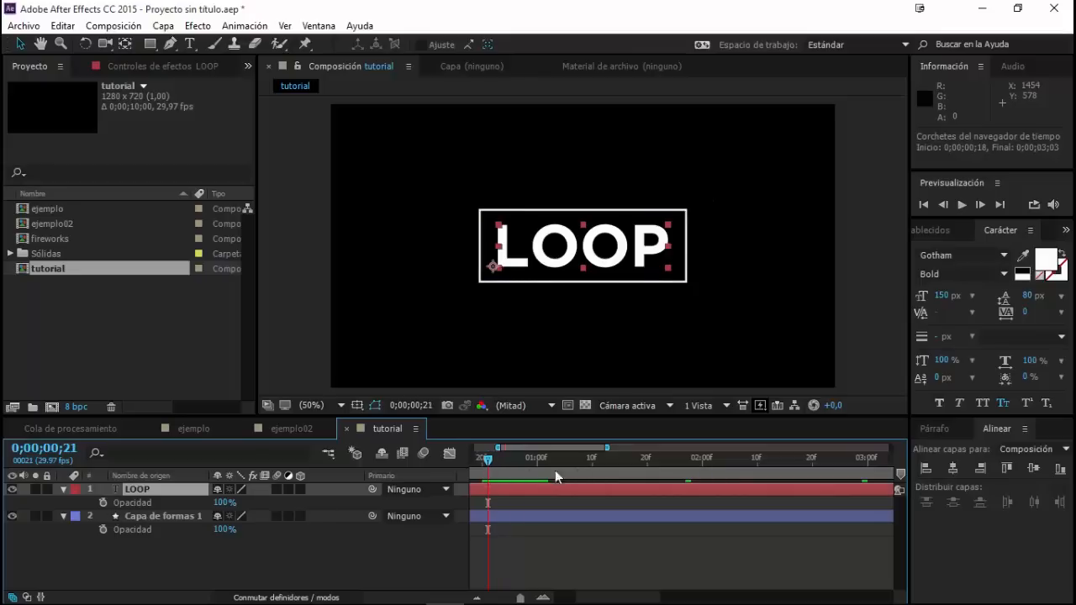
left_click(482, 460)
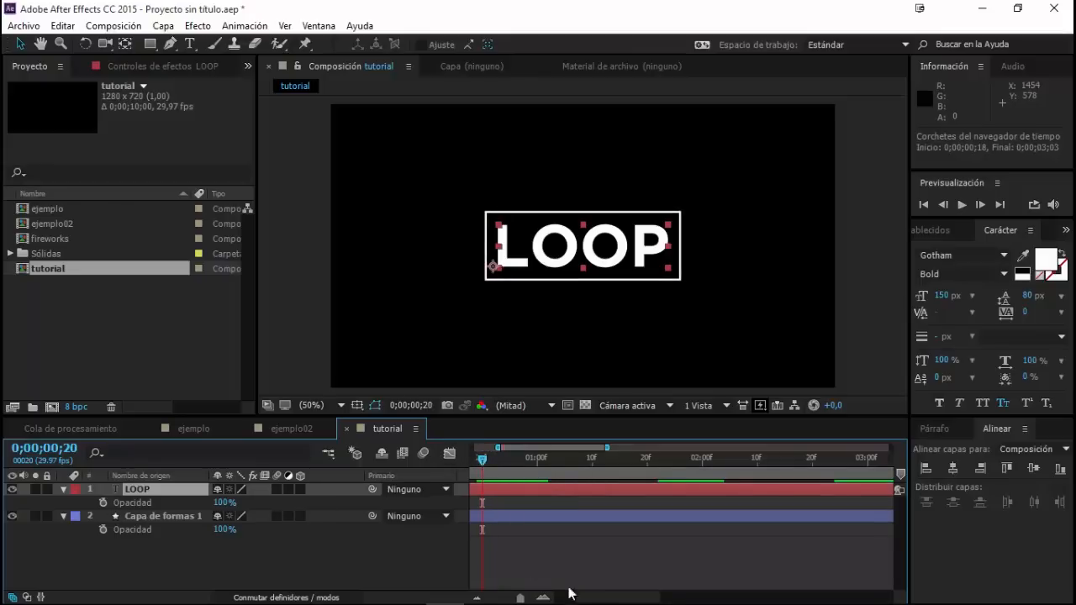
left_click_drag(595, 602, 587, 601)
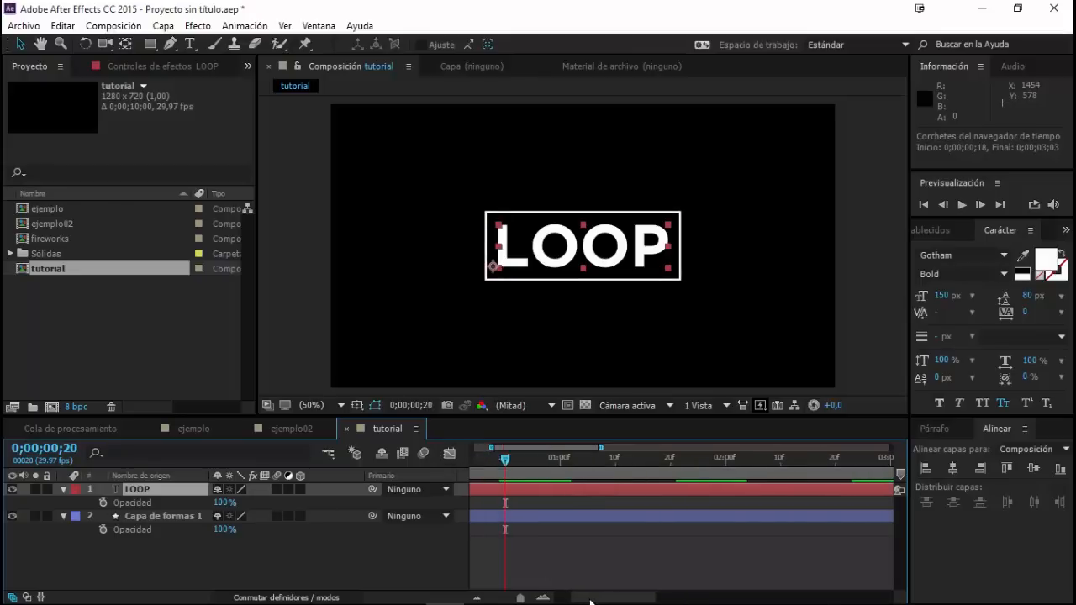
left_click(104, 502)
left_click(220, 502)
type("0")
key("Return")
Add a 100% opacity keyframe to the LOOP layer a few frames after the 0% one
left_click_drag(510, 464, 524, 463)
left_click(220, 503)
type("100")
key("Return")
Hold the LOOP layer's opacity at 100% with a keyframe at 0;00;00;28, and fade it to 0% at 0;00;01;02
left_click_drag(526, 460, 552, 476)
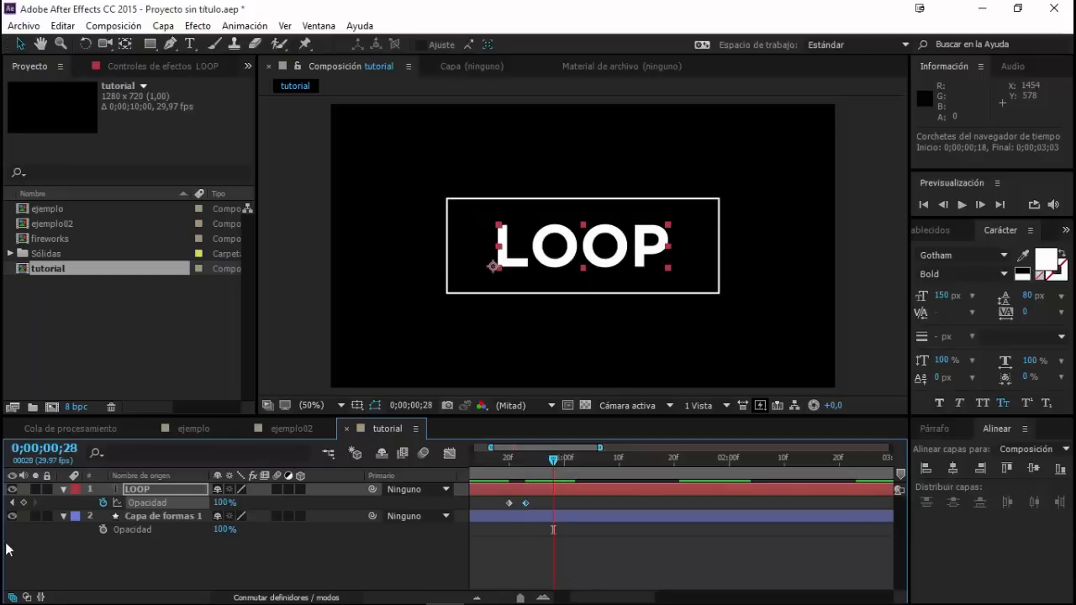
left_click(24, 502)
left_click_drag(552, 459, 576, 469)
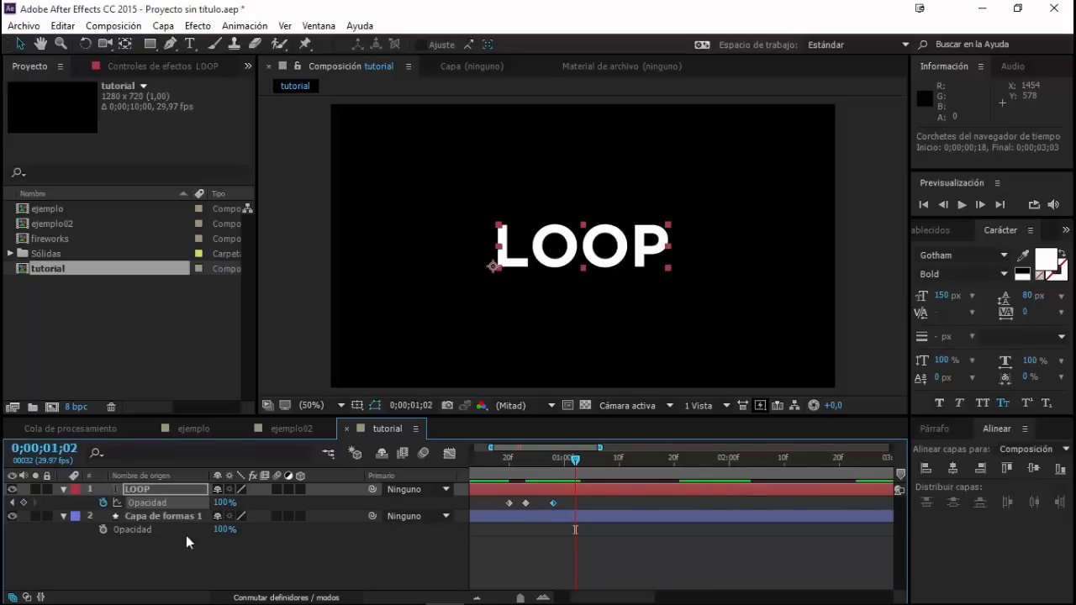
left_click(222, 503)
type("0")
key("Return")
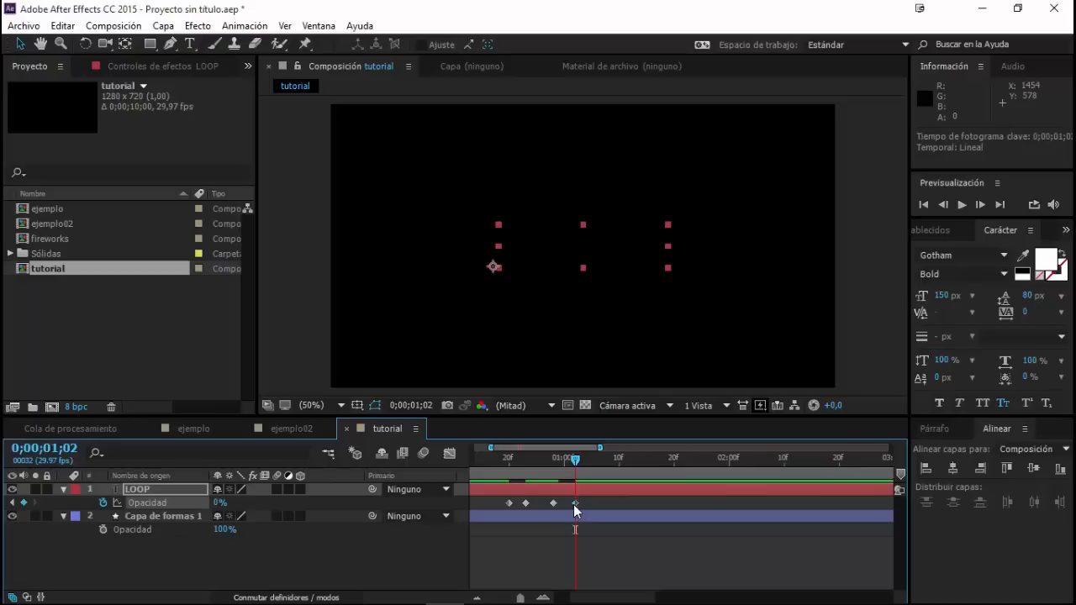
Shift the LOOP layer's third opacity keyframe slightly later and scrub through the fade to check it
left_click_drag(552, 503, 559, 503)
left_click(505, 500)
left_click_drag(502, 455, 543, 491)
left_click_drag(522, 600, 518, 600)
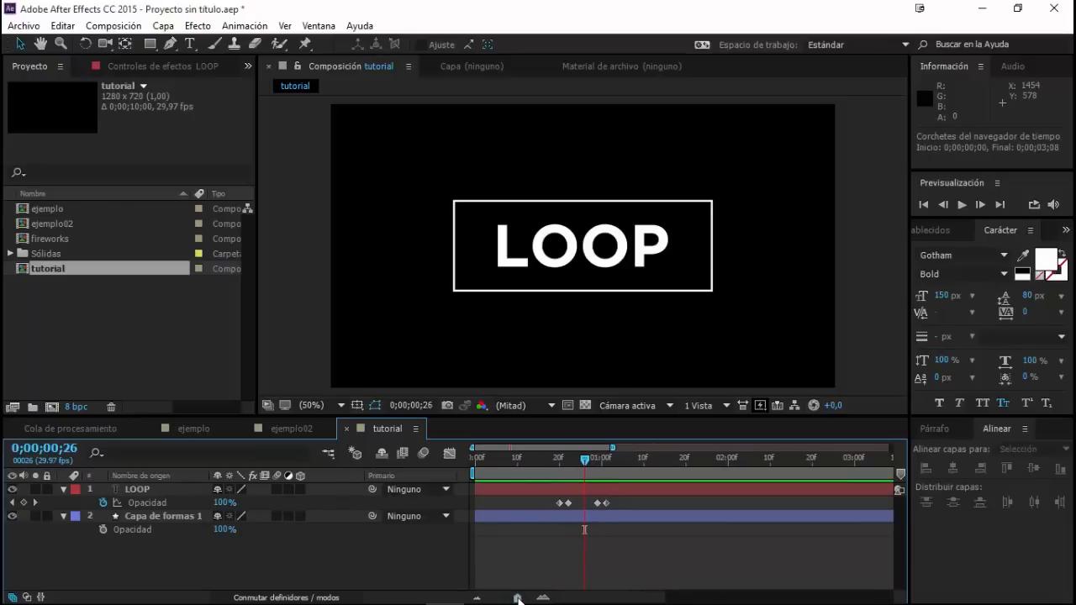
Add a 0% opacity keyframe to the LOOP layer at 0;00;00;00
left_click(496, 489)
left_click_drag(559, 461, 467, 454)
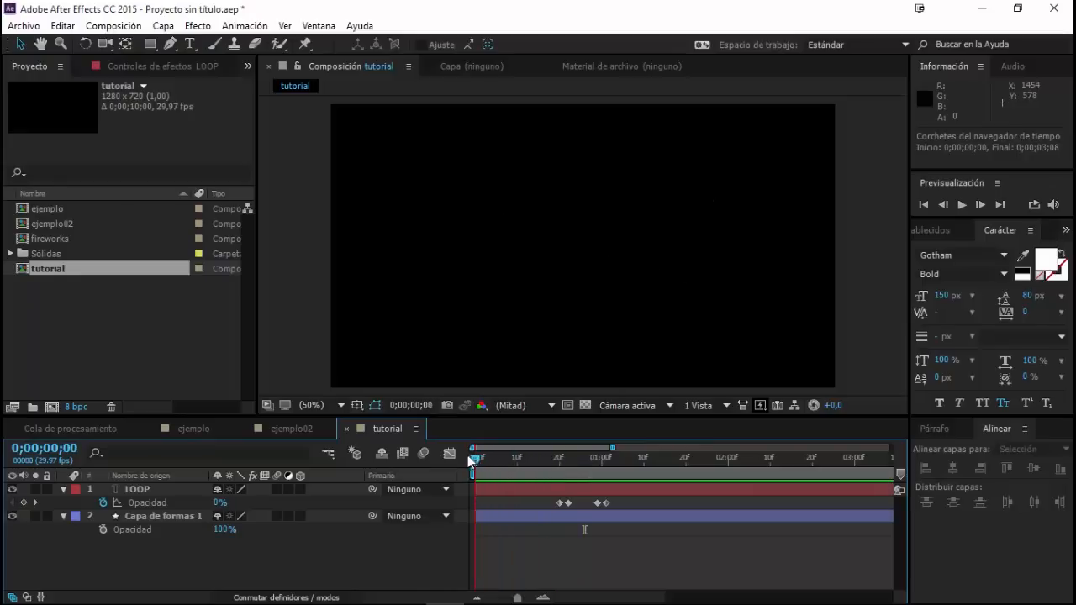
left_click(24, 502)
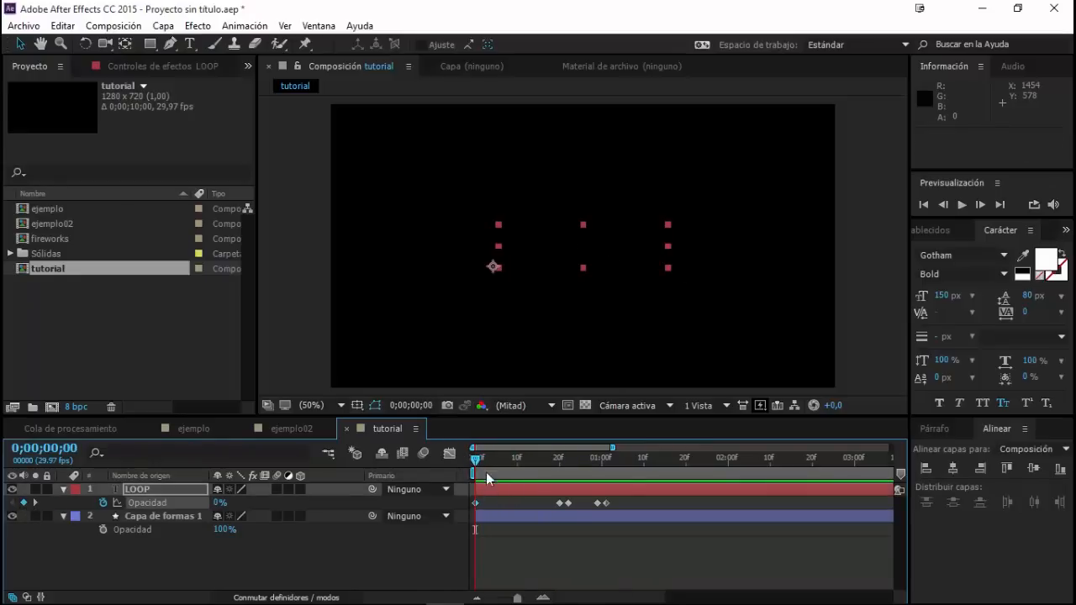
Scrub from the start to the LOOP layer's last opacity keyframe and back to examine the fade timing
left_click_drag(476, 468, 602, 501)
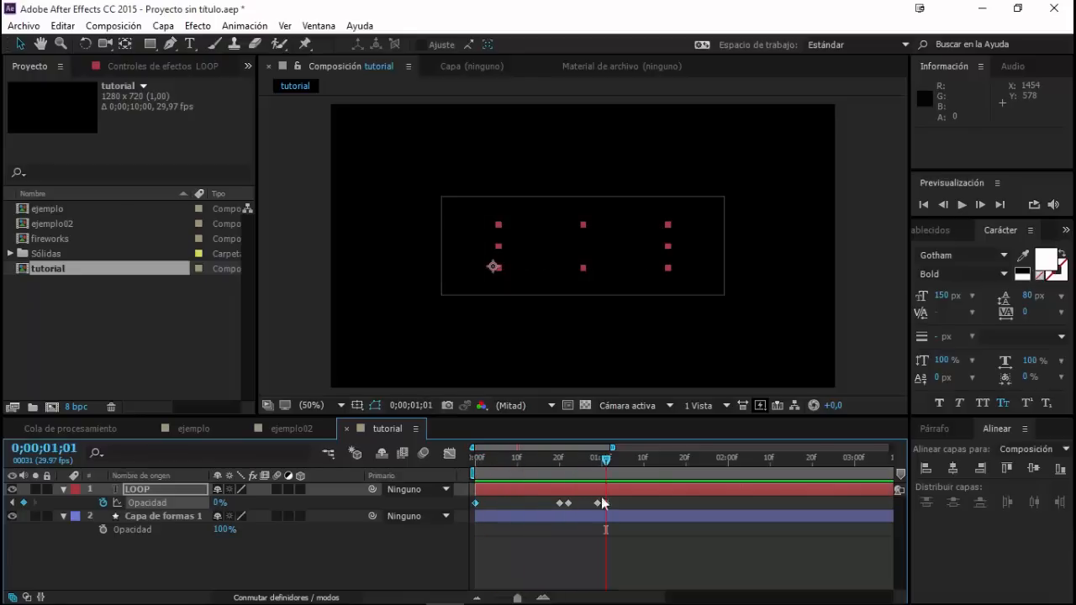
left_click(606, 505)
left_click(624, 503)
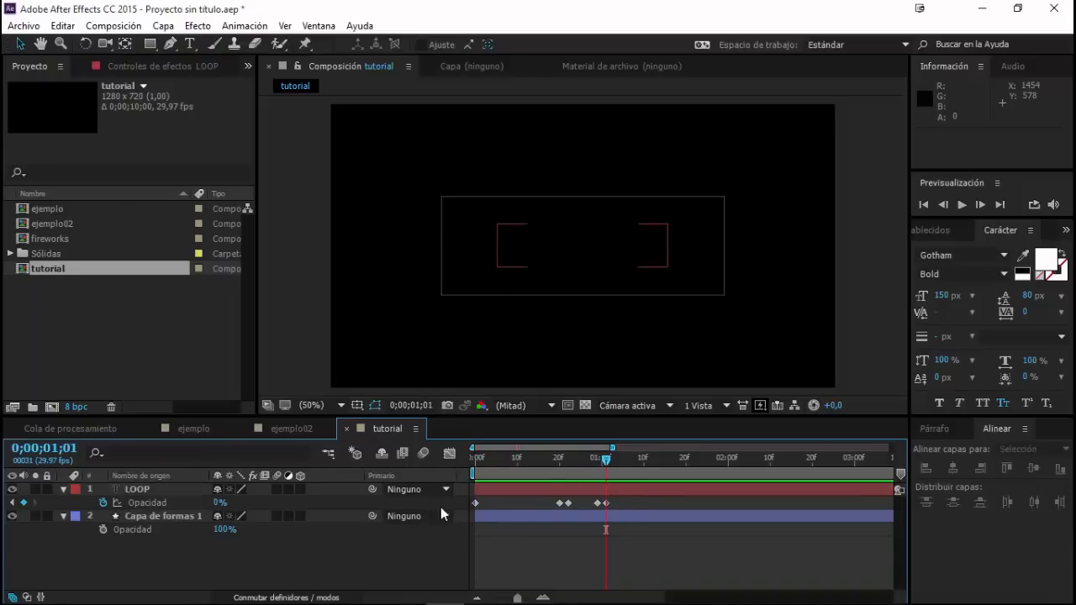
left_click(475, 503)
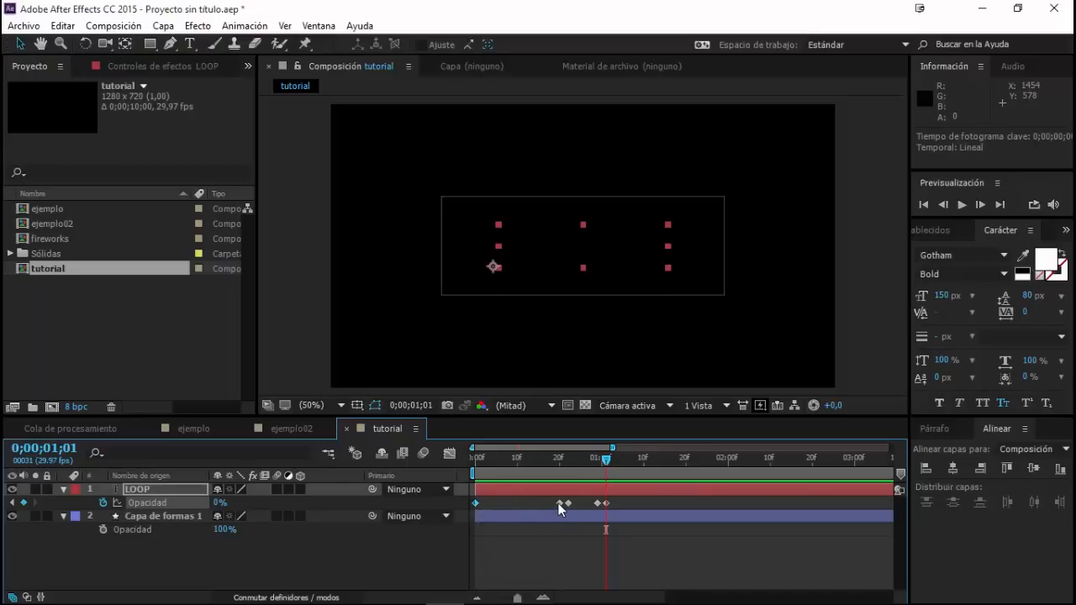
left_click_drag(567, 460, 475, 466)
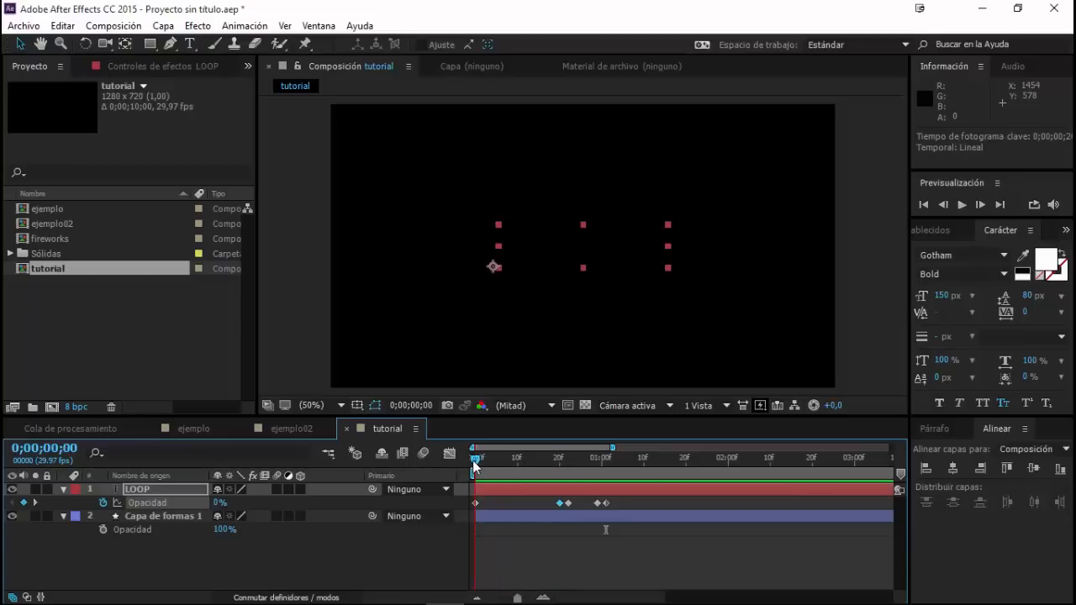
Reveal the shape layer's animated properties and scrub to 0;00;01;00 to compare their keyframes with the text's opacity keyframes
left_click(513, 515)
key("u")
left_click(532, 528)
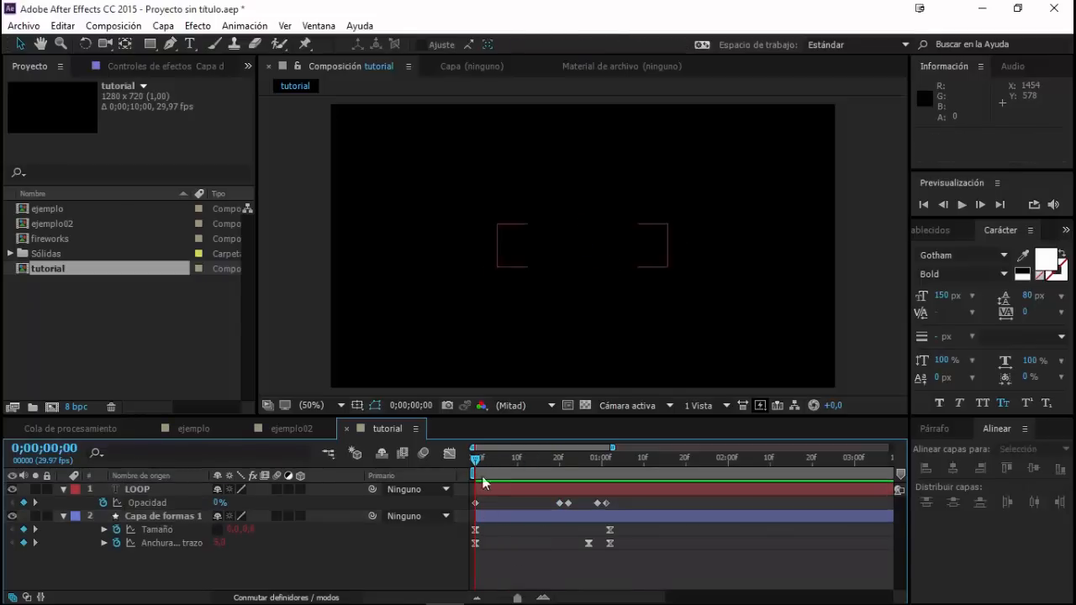
left_click_drag(476, 460, 600, 474)
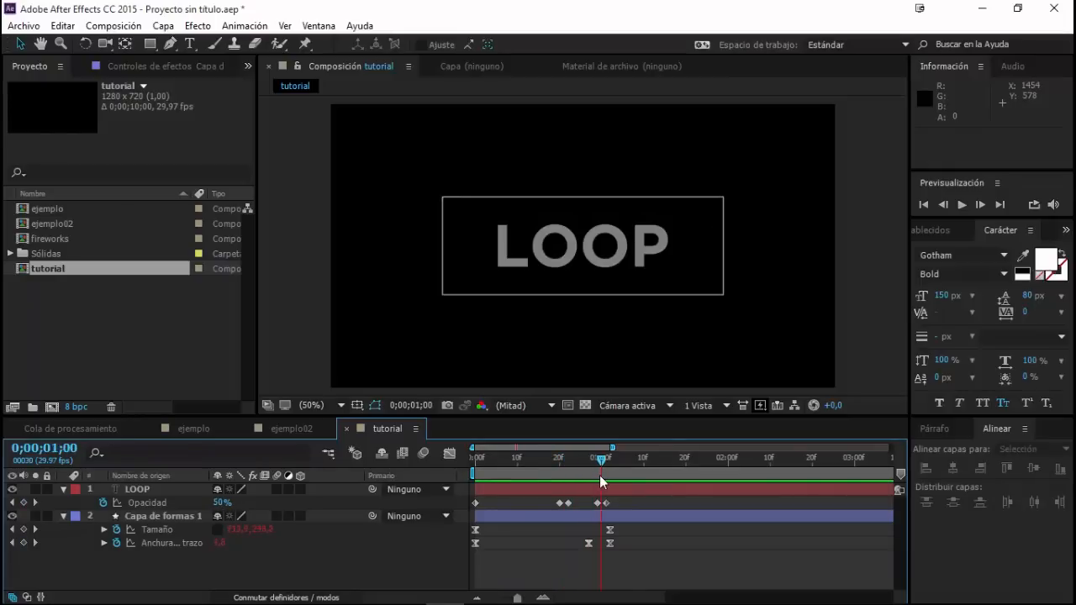
Delete the LOOP layer's first opacity keyframe, add loopOut(type = "cycle", numKeyframes = 0) to its opacity, and preview the result
left_click(477, 503)
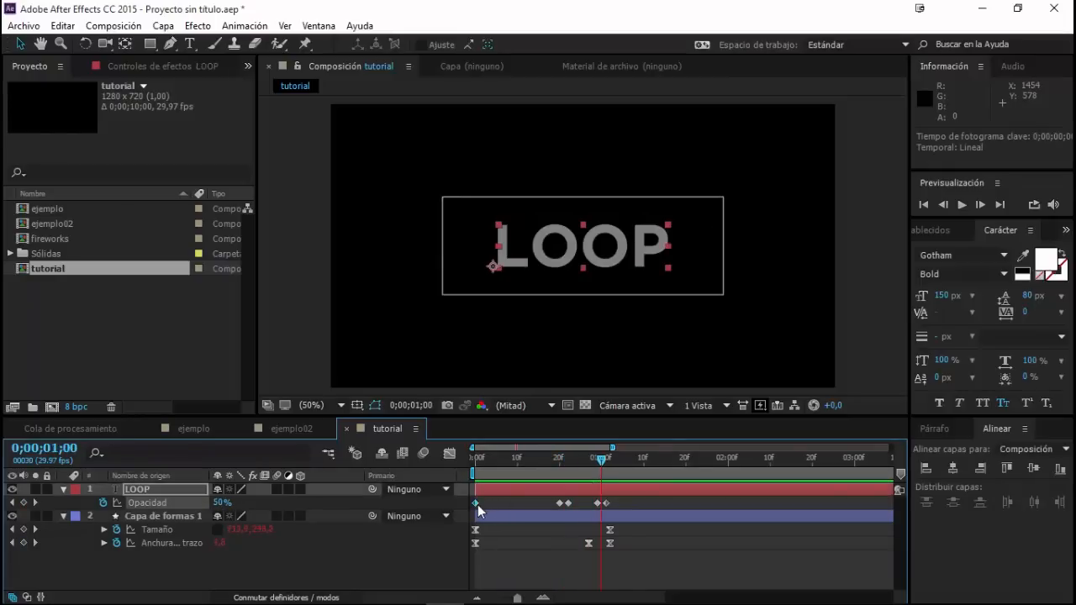
left_click(103, 503, "alt")
left_click(270, 516)
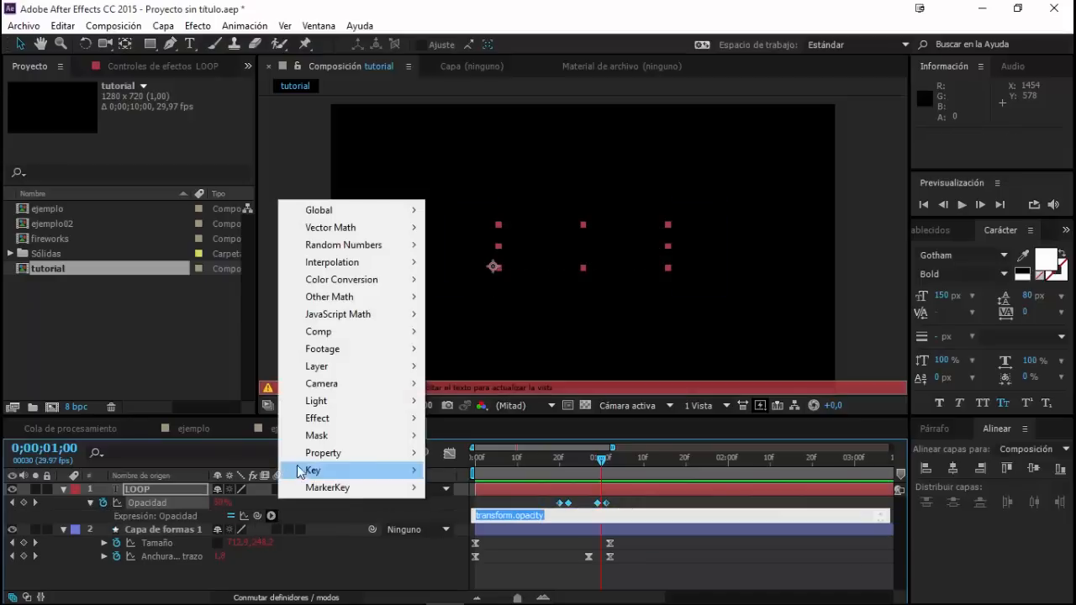
mouse_move(306, 465)
left_click(483, 263)
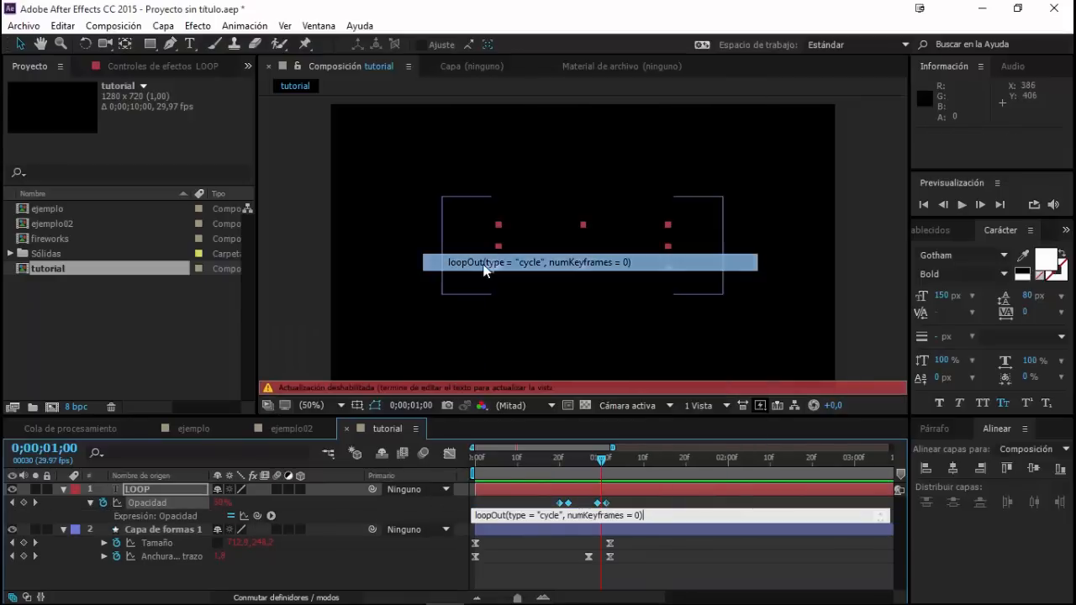
left_click(647, 501)
key("space")
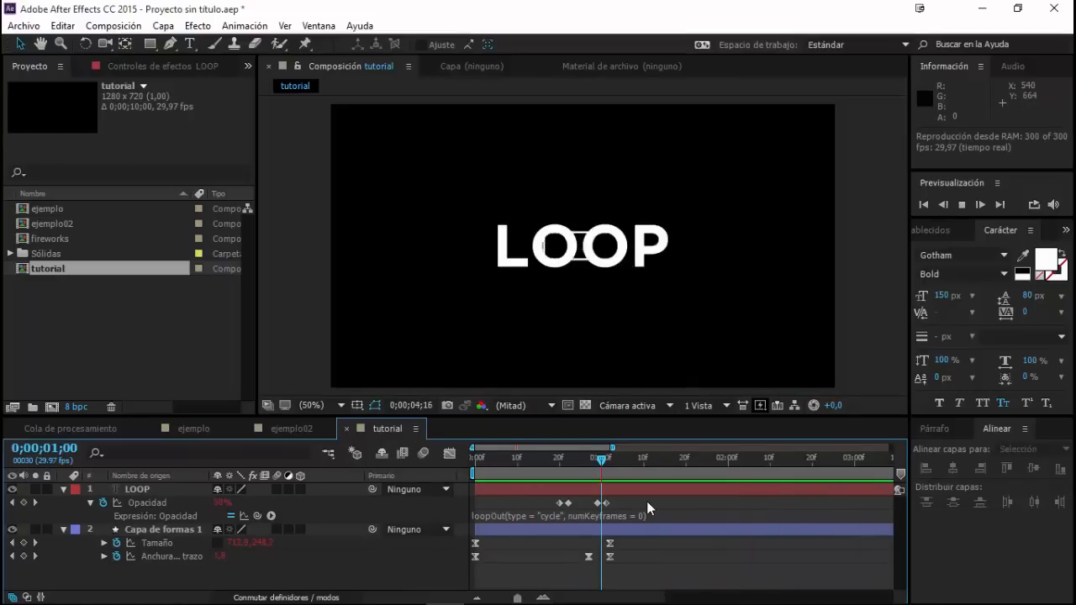
key("space")
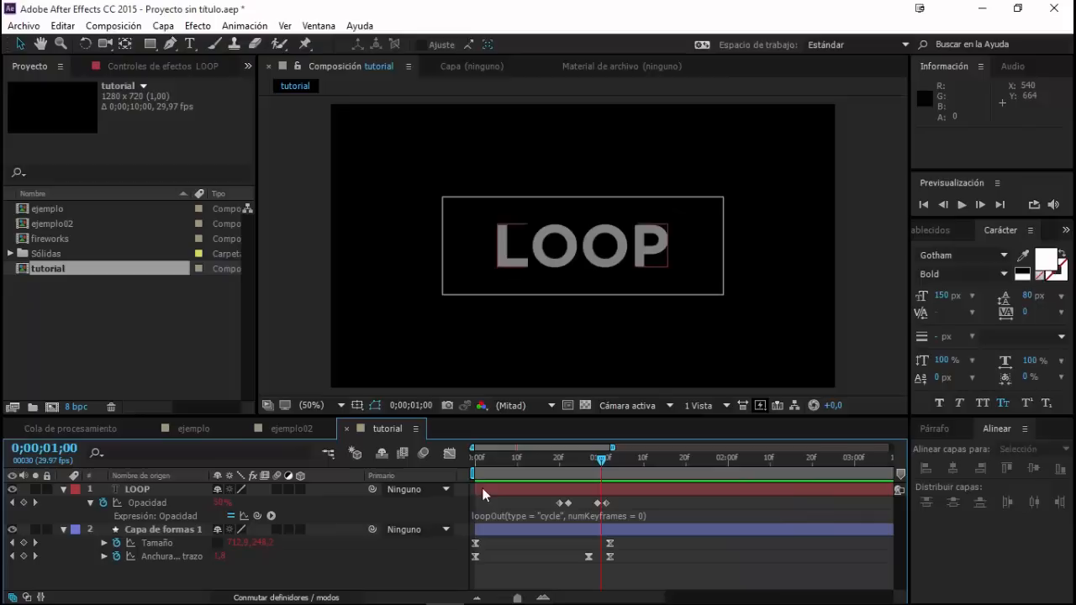
Restore the LOOP layer's 0% opacity keyframe at 0;00;00;00 and preview the looping text with the rectangle
key("Home")
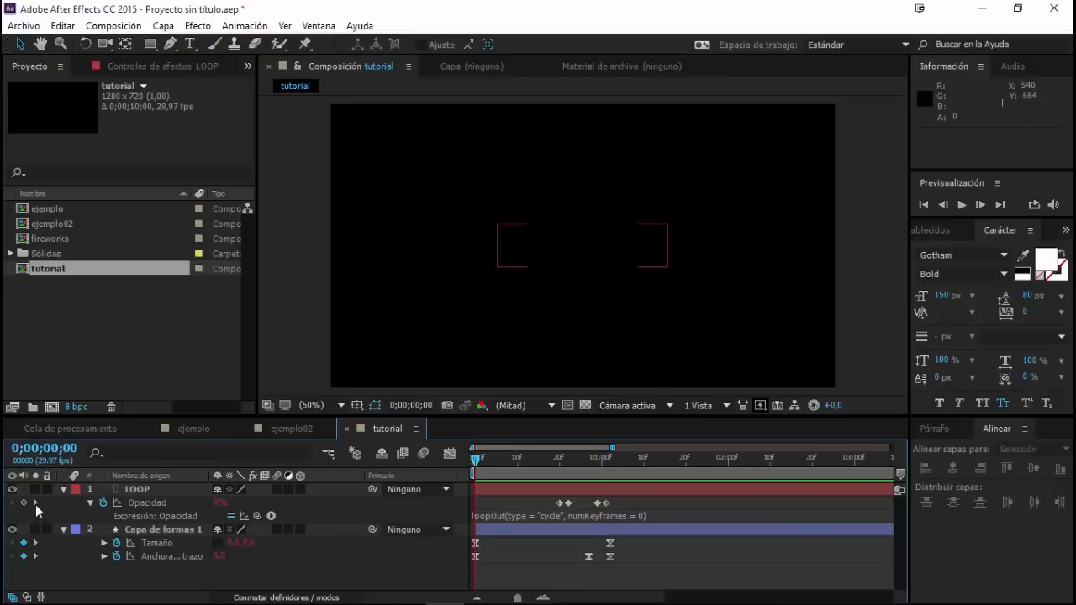
left_click(24, 502)
left_click(492, 502)
key("space")
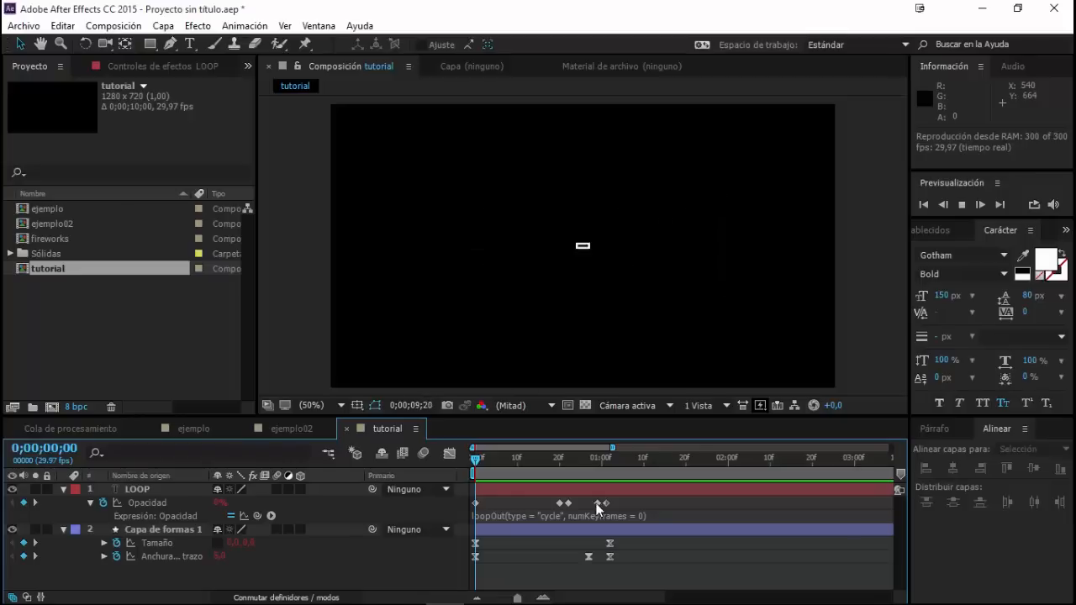
Stop the preview, switch to the ejemplo02 composition and scrub its looping fireworks layer to 0;00;01;16
key("space")
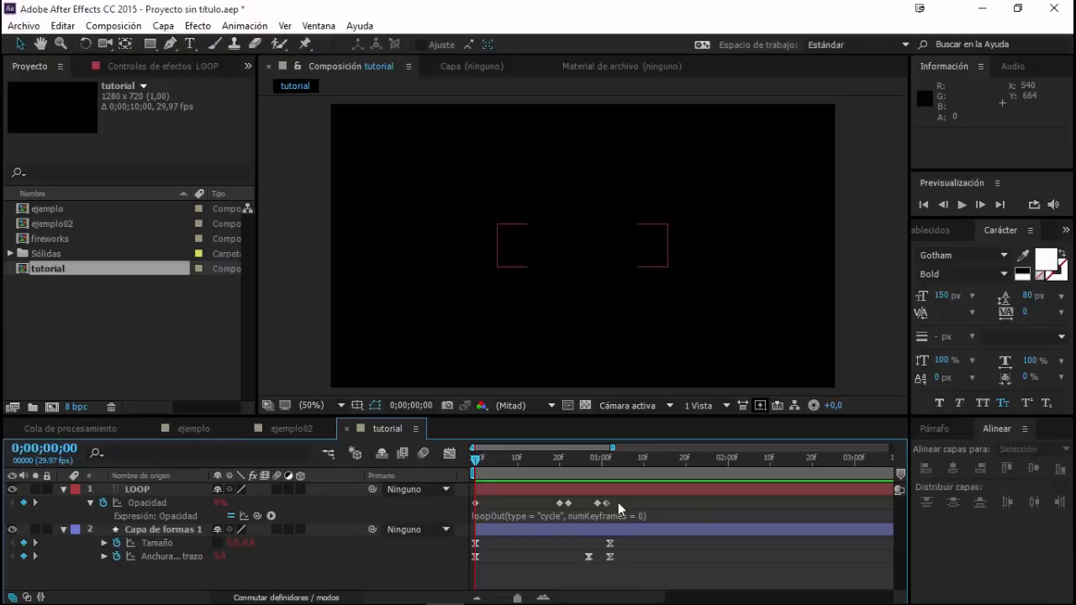
left_click_drag(477, 460, 594, 471)
left_click(298, 432)
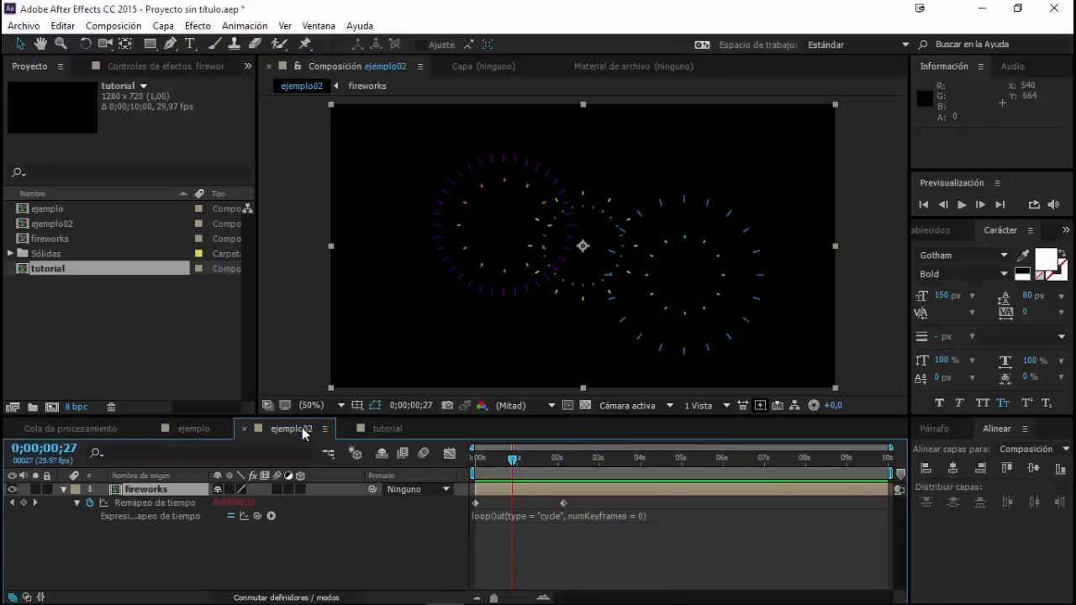
mouse_move(514, 463)
left_mouse_down()
mouse_move(560, 466)
mouse_move(519, 471)
left_mouse_up()
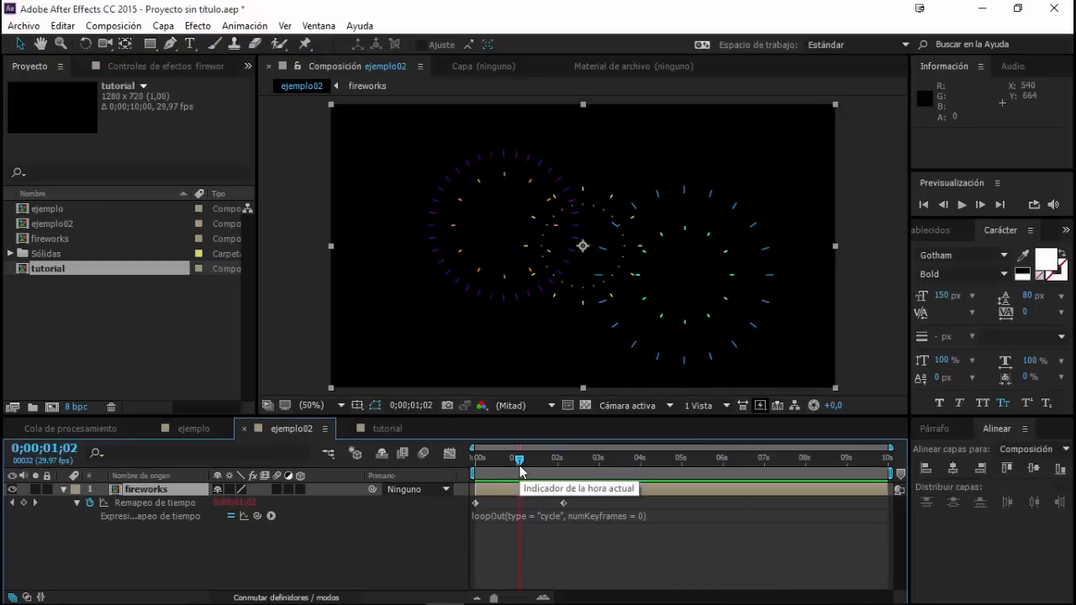
left_click_drag(520, 465, 538, 480)
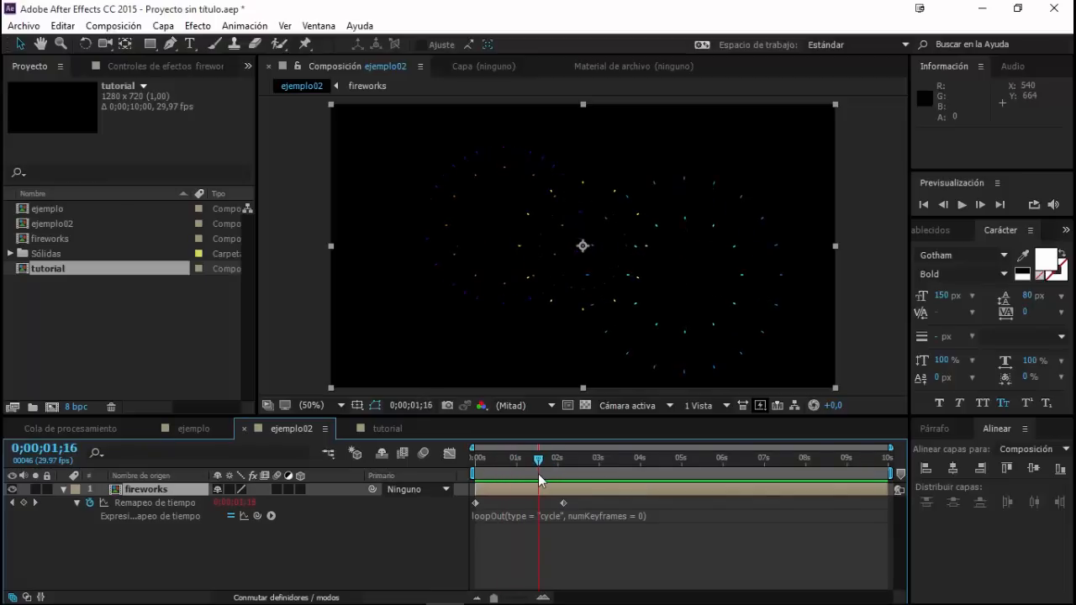
Open the nested fireworks composition and preview its four shape layers from 0;00;00;10
double_click(115, 496)
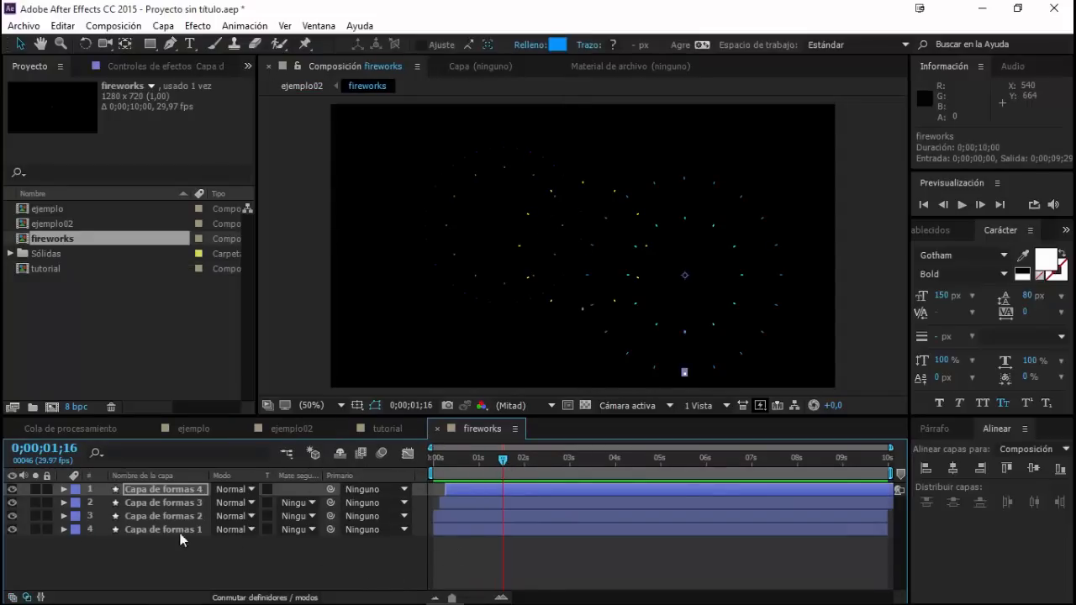
left_click_drag(141, 535, 118, 484)
left_click(211, 577)
left_click_drag(502, 459, 450, 467)
key("space")
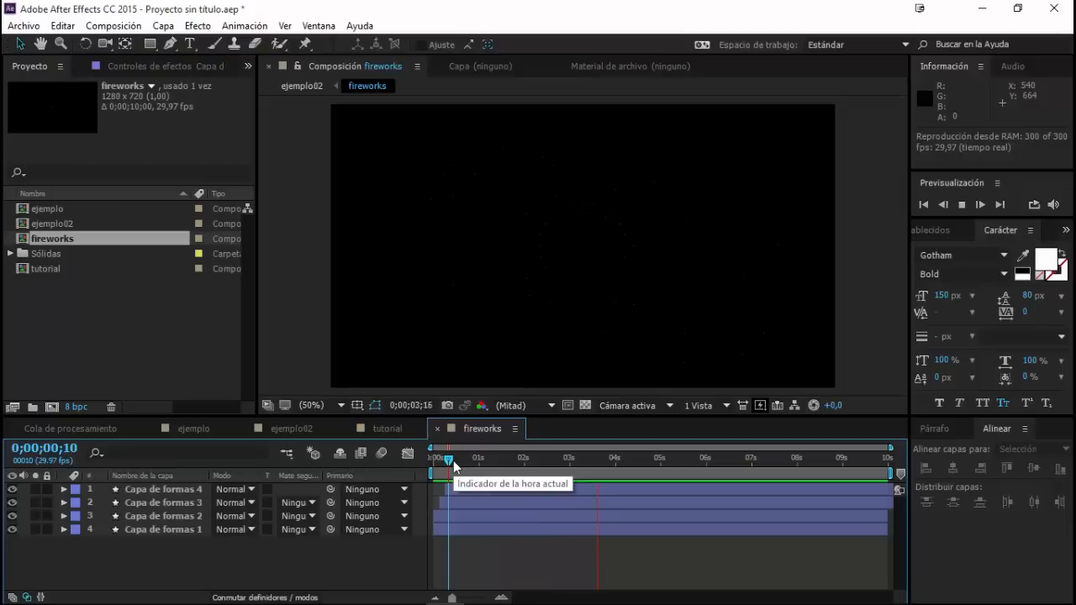
key("space")
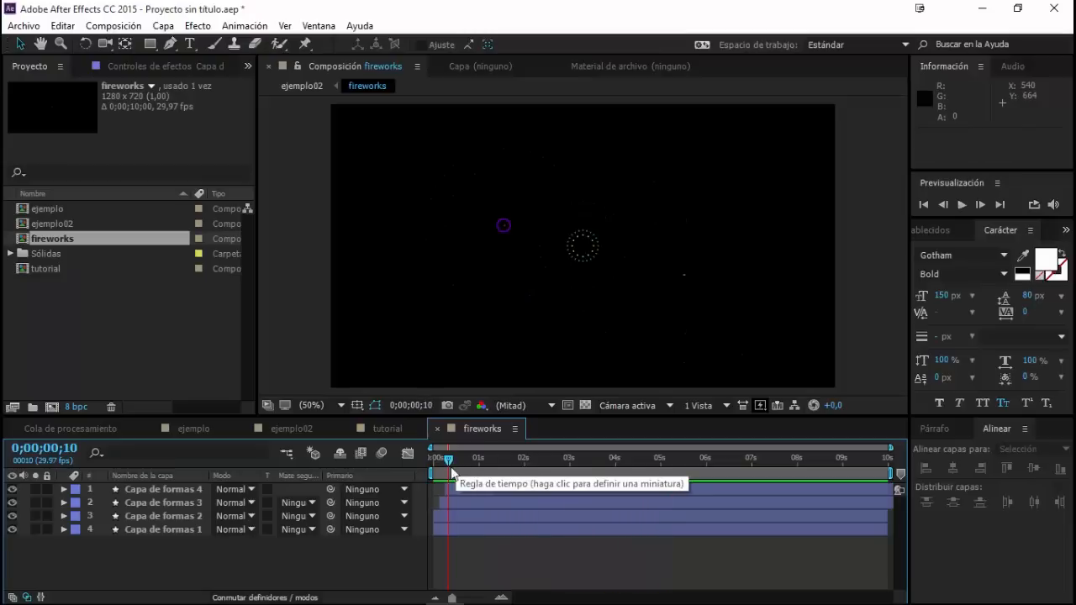
left_click_drag(151, 557, 135, 487)
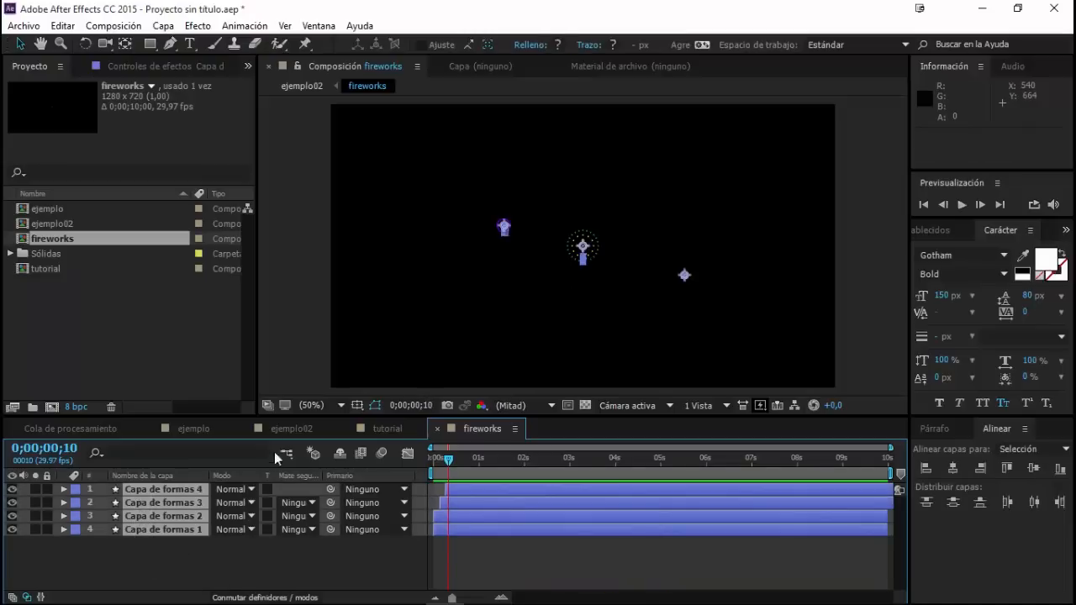
Return to ejemplo02, remove the fireworks layer's time remapping and scrub to 0;00;02;11 to check the unlooped animation
left_click(290, 429)
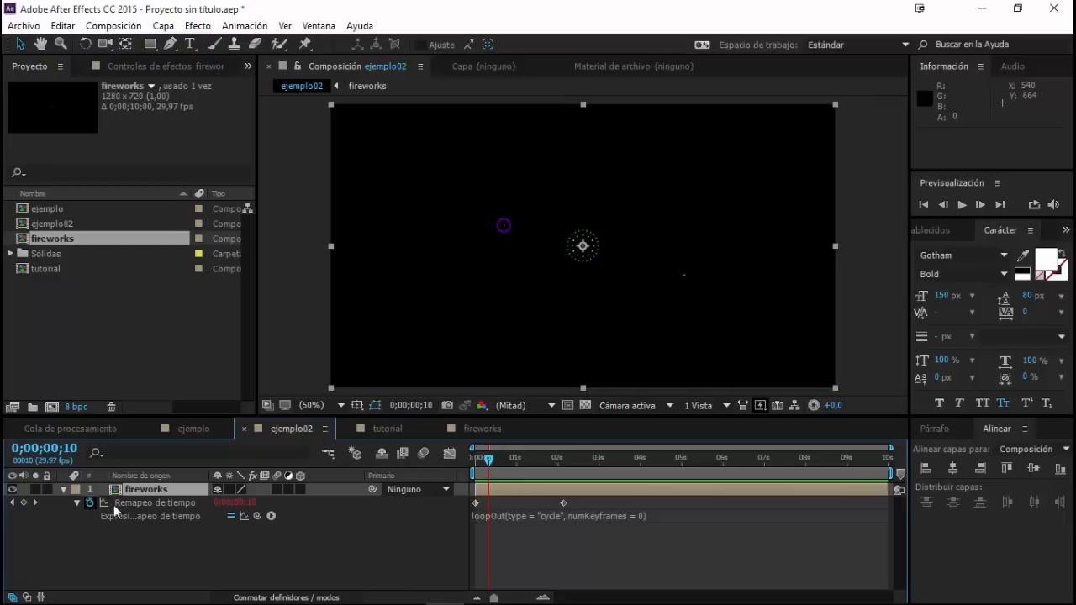
left_click(140, 502)
key("Delete")
left_click_drag(490, 473, 596, 473)
key("space")
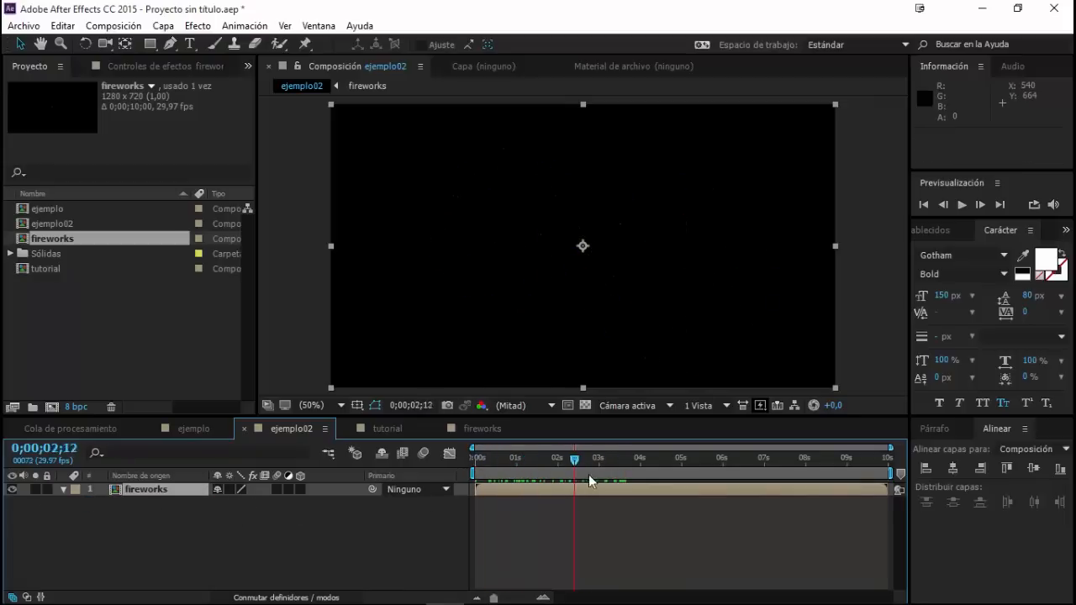
left_click_drag(519, 476, 569, 499)
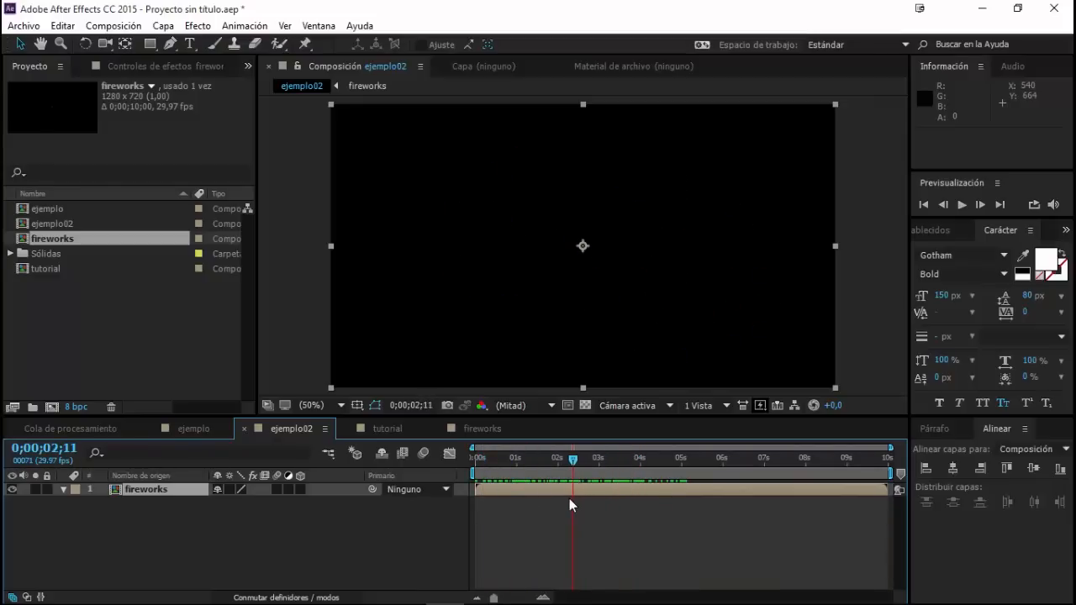
Enable time remapping on the fireworks layer and select its start and end keyframes in turn
right_click(116, 491)
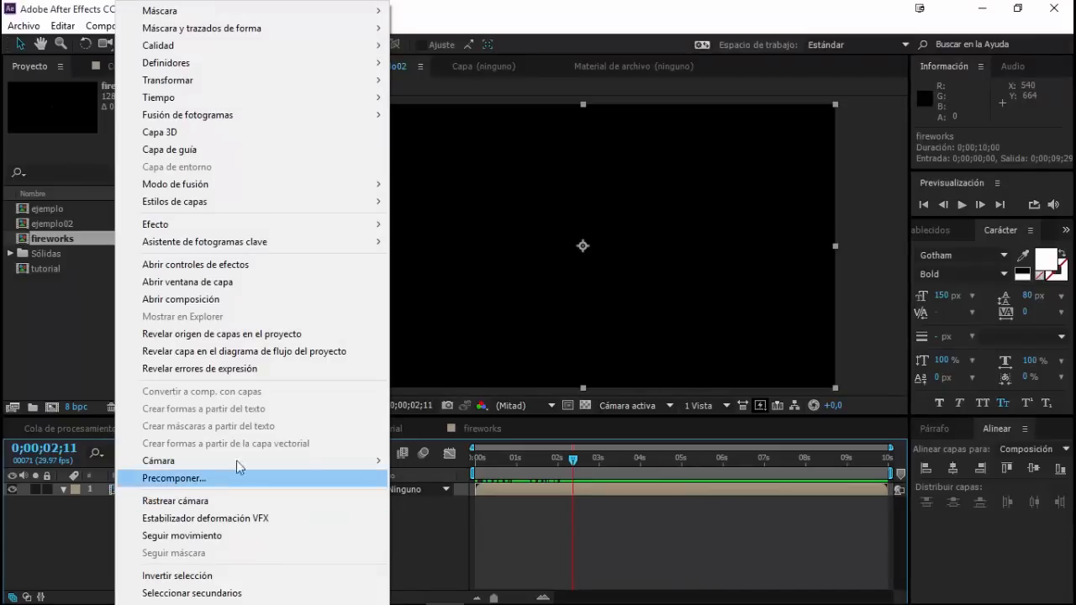
mouse_move(194, 100)
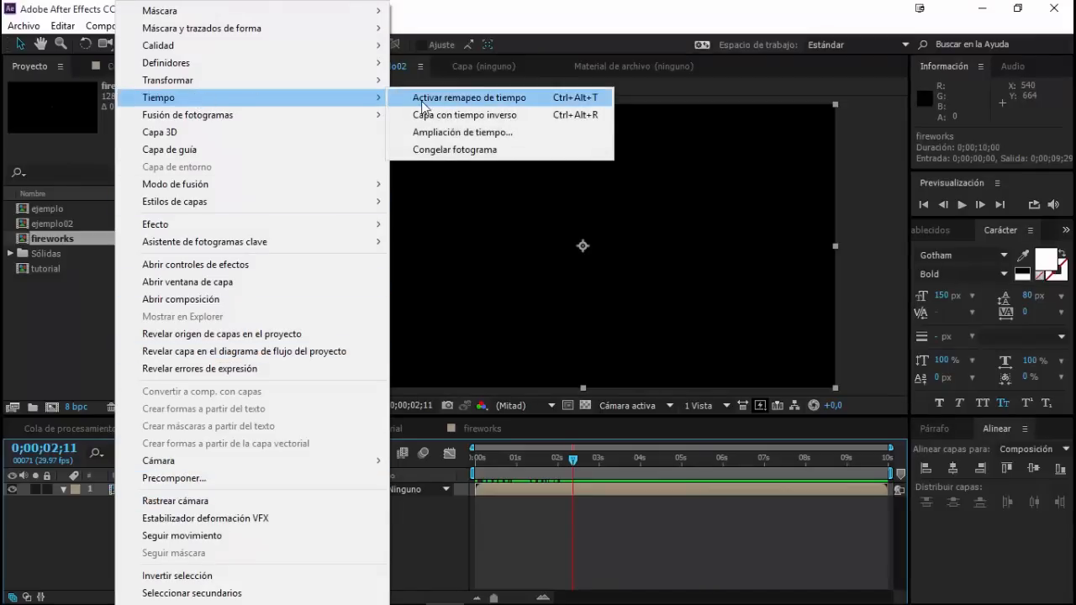
left_click(508, 103)
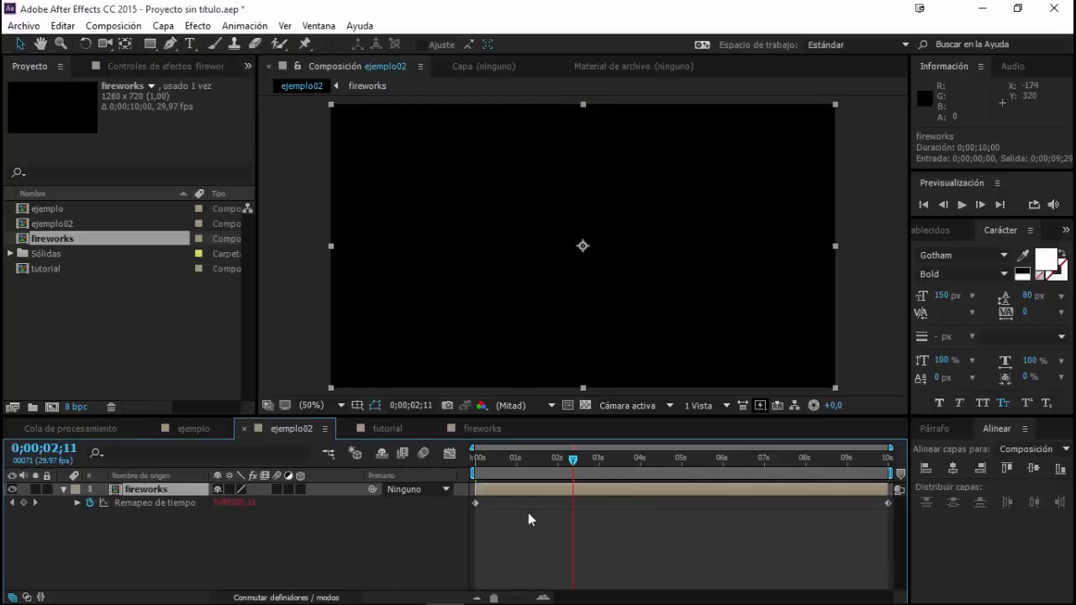
left_click(474, 502)
left_click(888, 503)
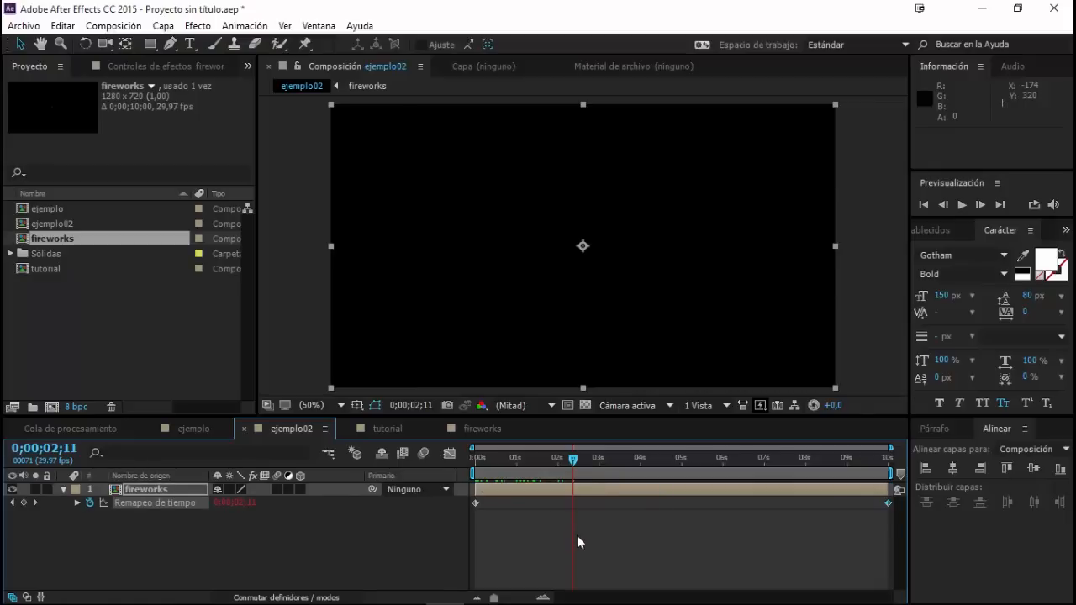
Add a time remap keyframe at 0;00;02;00, where the fireworks end, and delete the one at the layer's end
left_click_drag(575, 465, 519, 472)
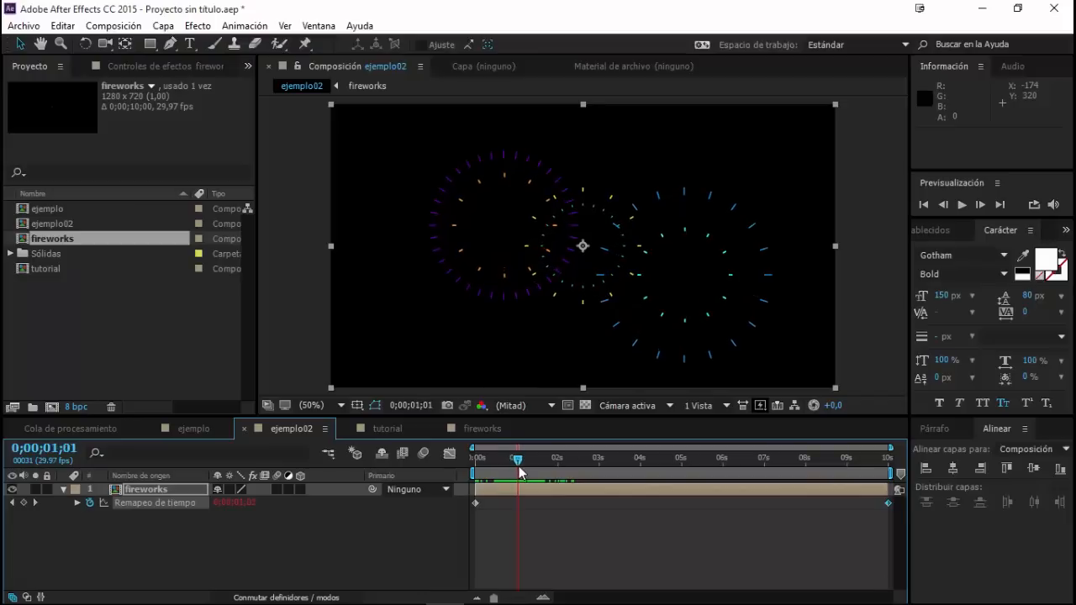
left_click_drag(519, 472, 556, 476)
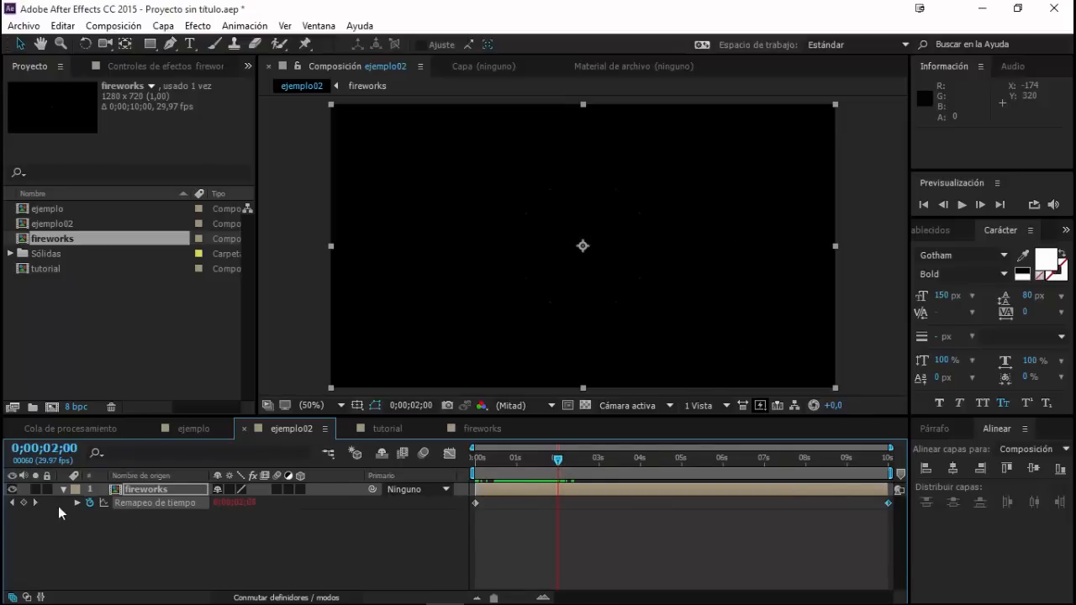
left_click(24, 502)
left_click(888, 503)
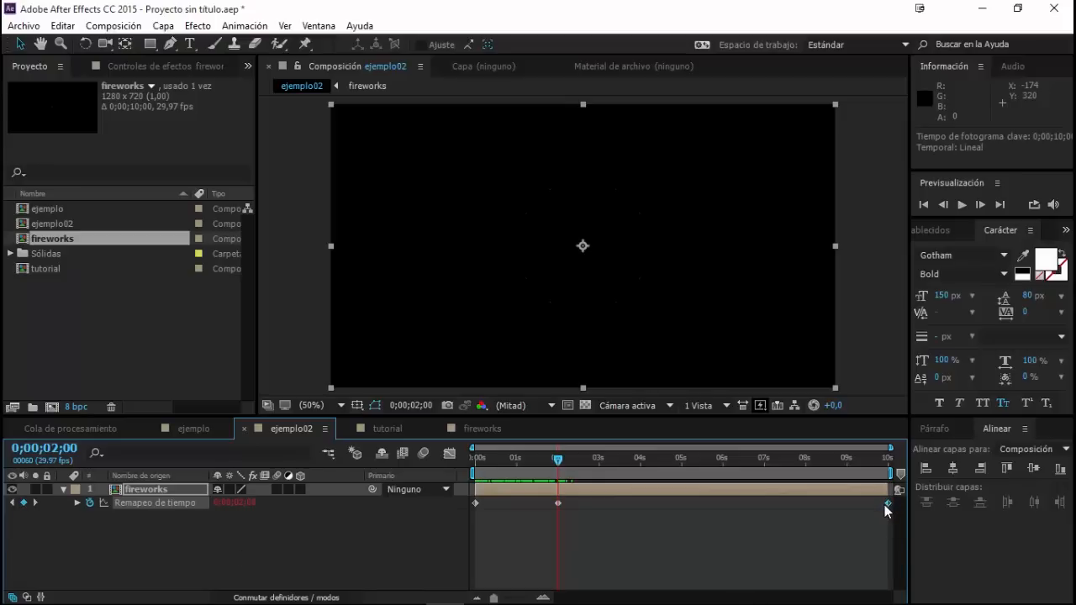
key("Delete")
left_click_drag(587, 504, 471, 517)
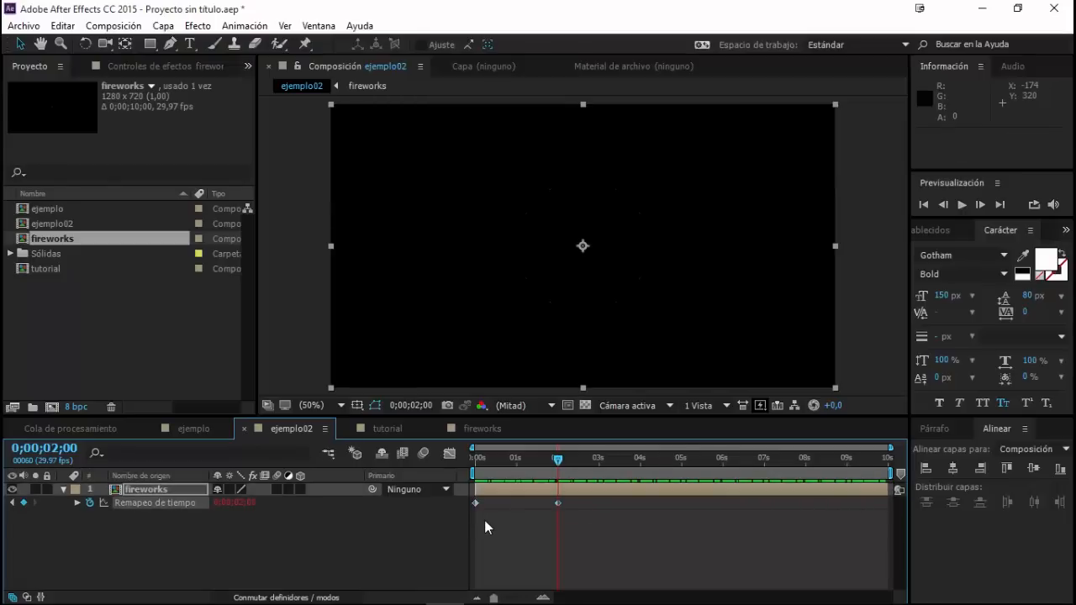
left_click_drag(590, 502, 444, 524)
Add the expression loopOut(type = "cycle", numKeyframes = 0) to the fireworks layer's time remap and preview the loop
left_click(90, 504, "alt")
left_click(90, 504, "alt")
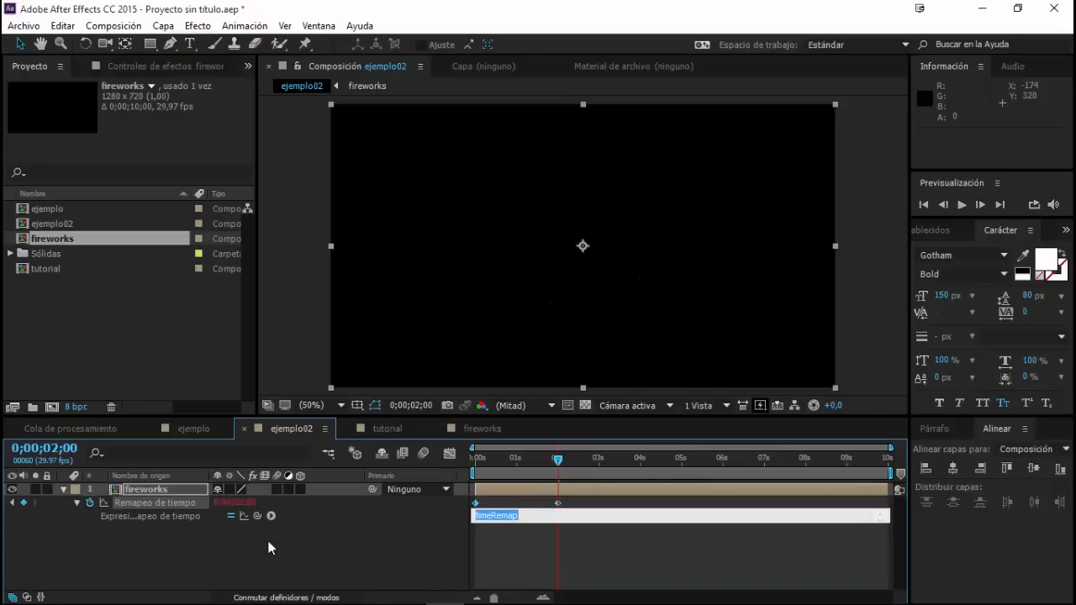
left_click(270, 516)
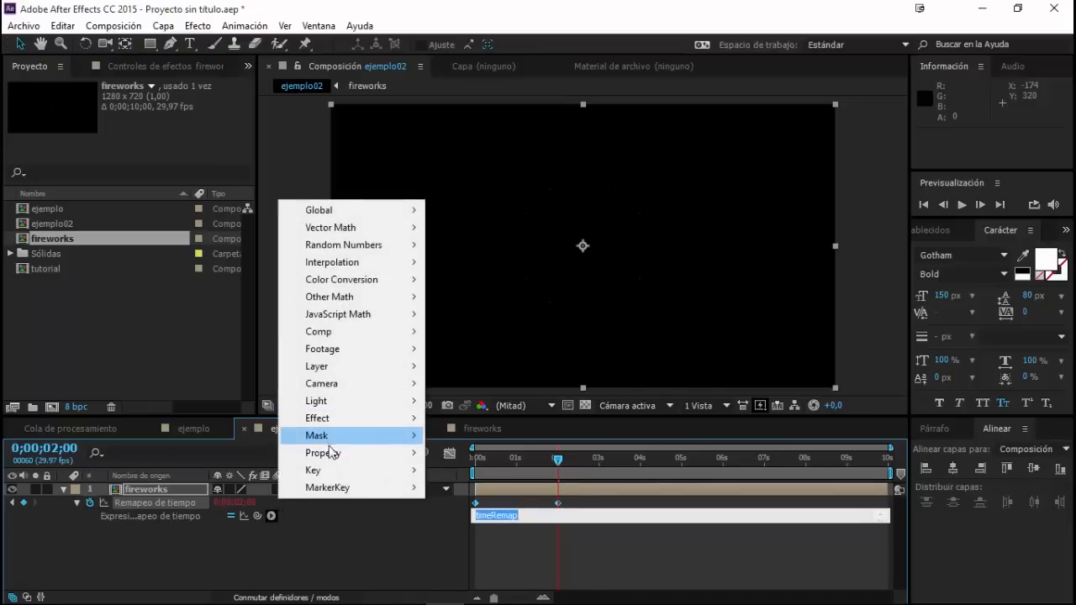
mouse_move(332, 459)
left_click(488, 263)
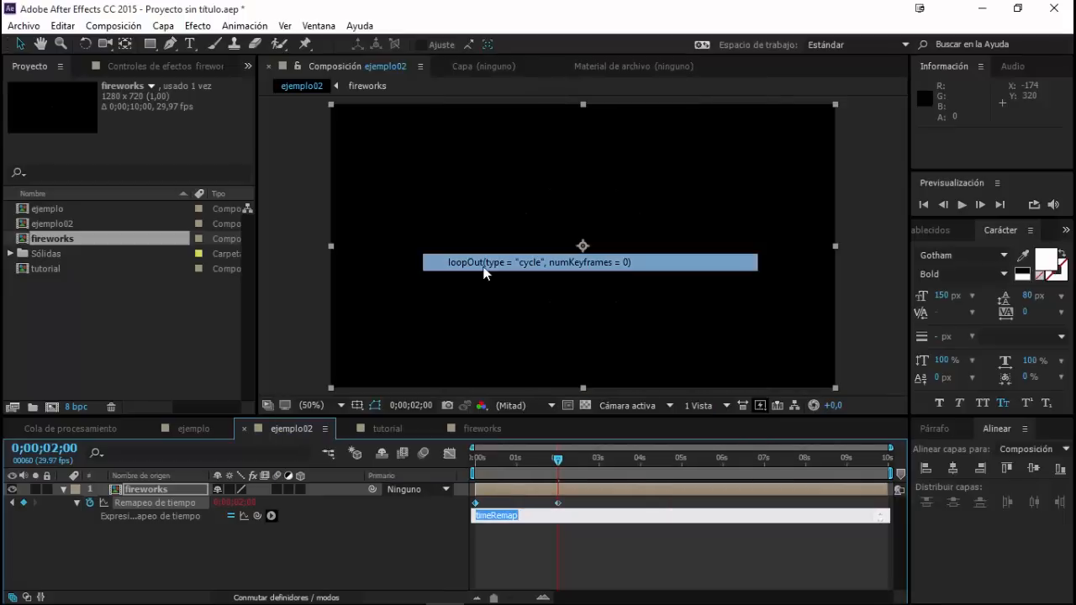
left_click(536, 548)
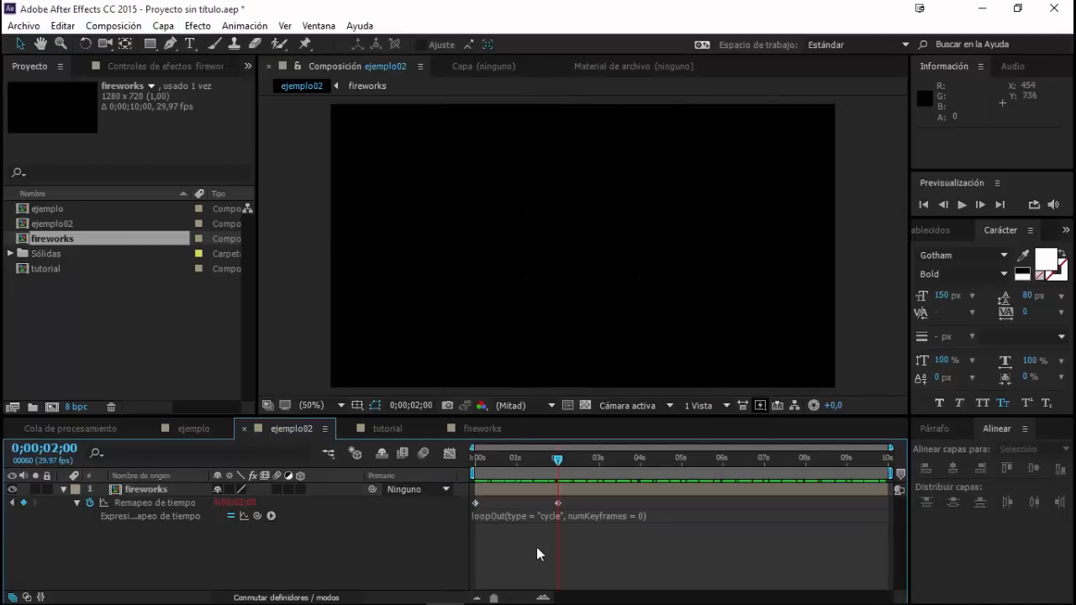
key("space")
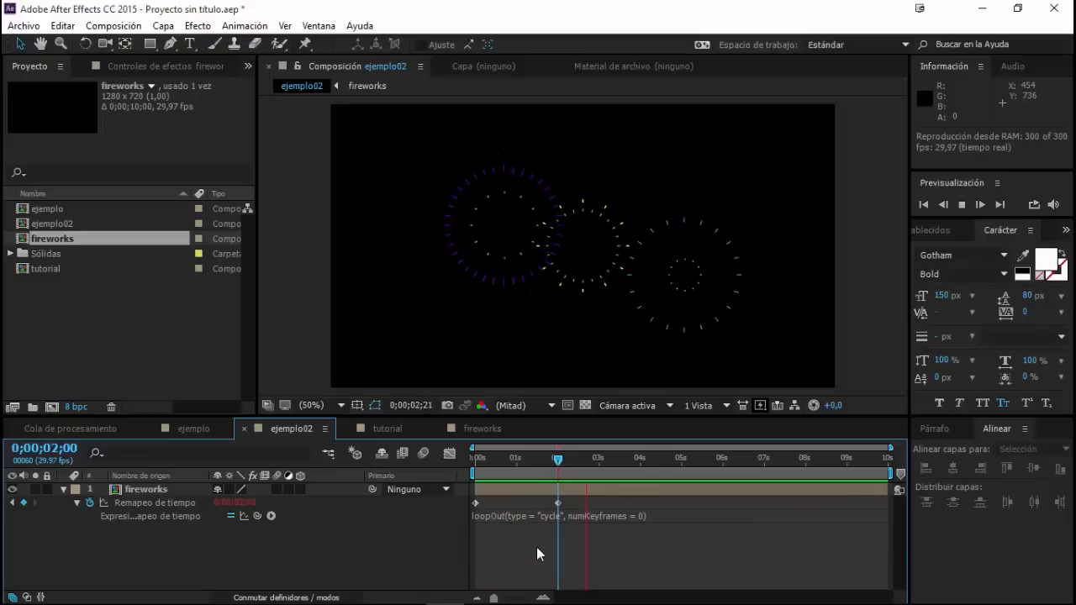
key("space")
Open the fireworks composition, reveal the animated properties of all four shape layers and enlarge the timeline to show them all
left_click(141, 493)
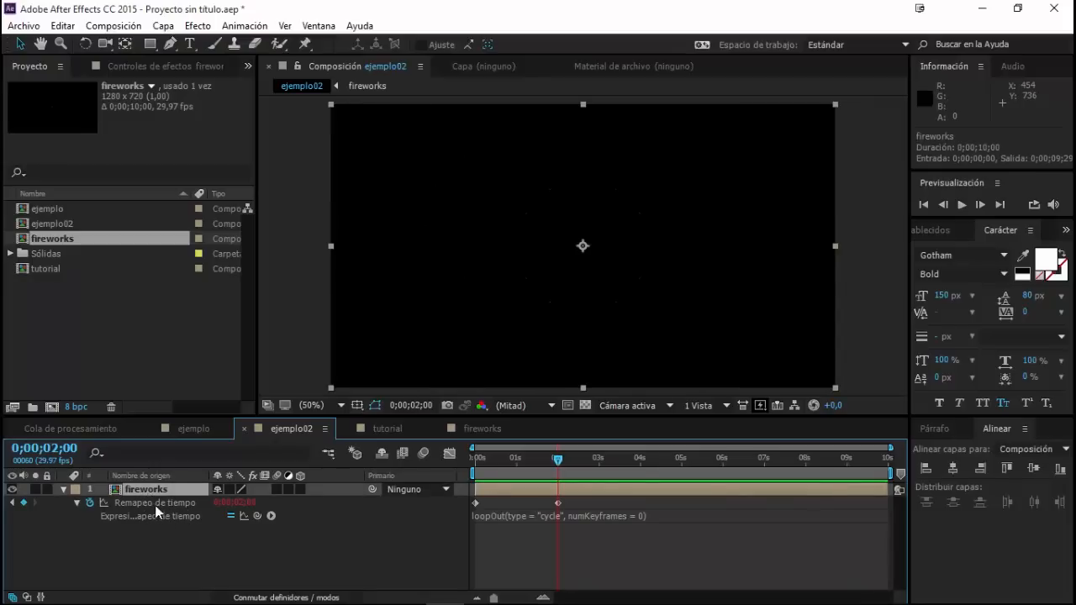
left_click(475, 428)
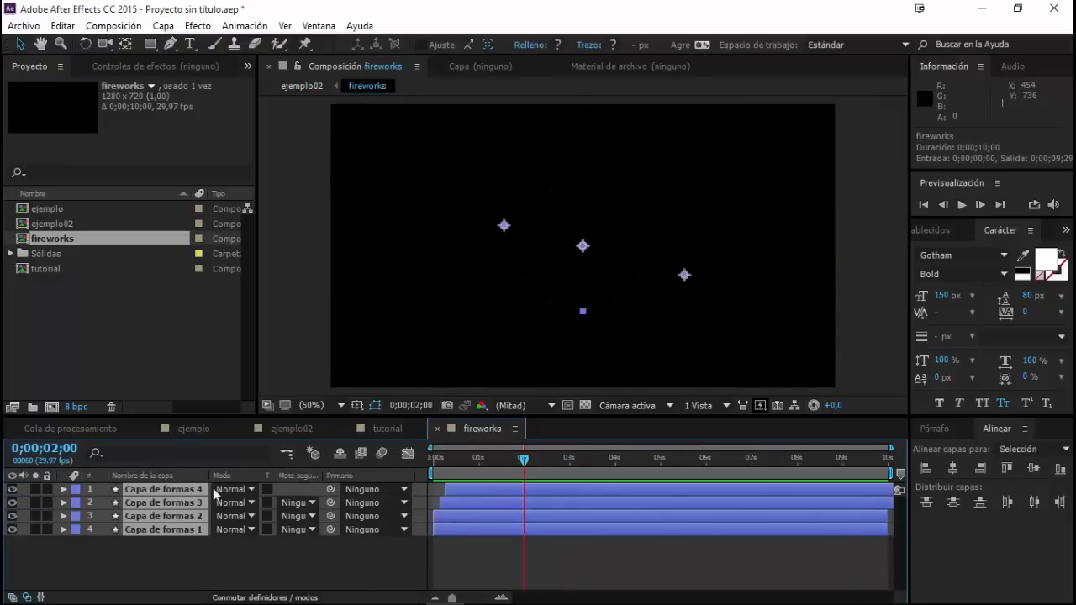
left_click_drag(183, 554, 142, 498)
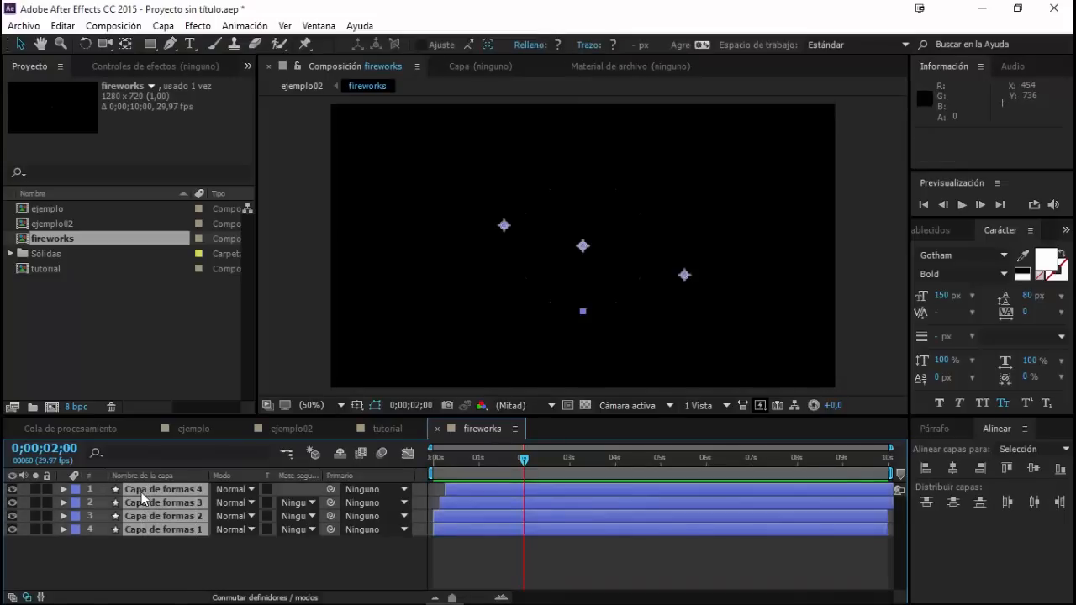
key("u")
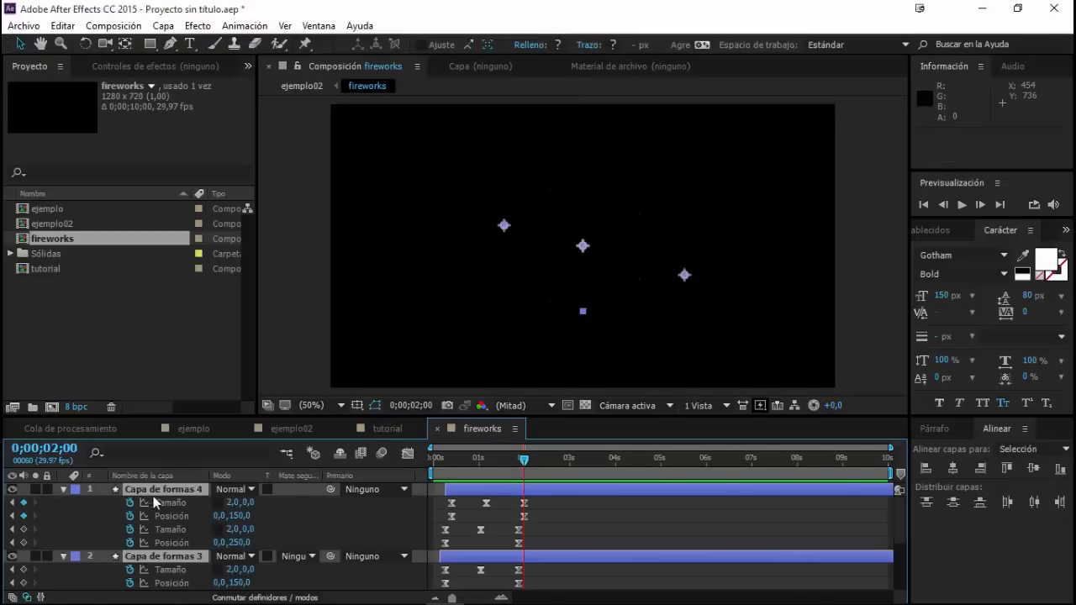
scroll(542, 522, "down", 2)
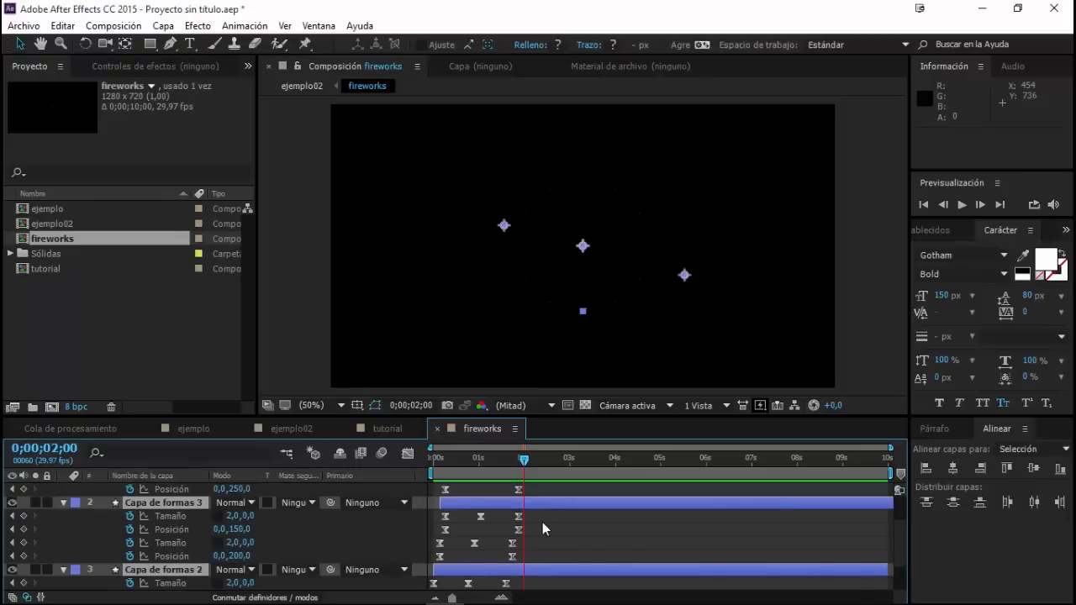
left_click_drag(543, 418, 538, 288)
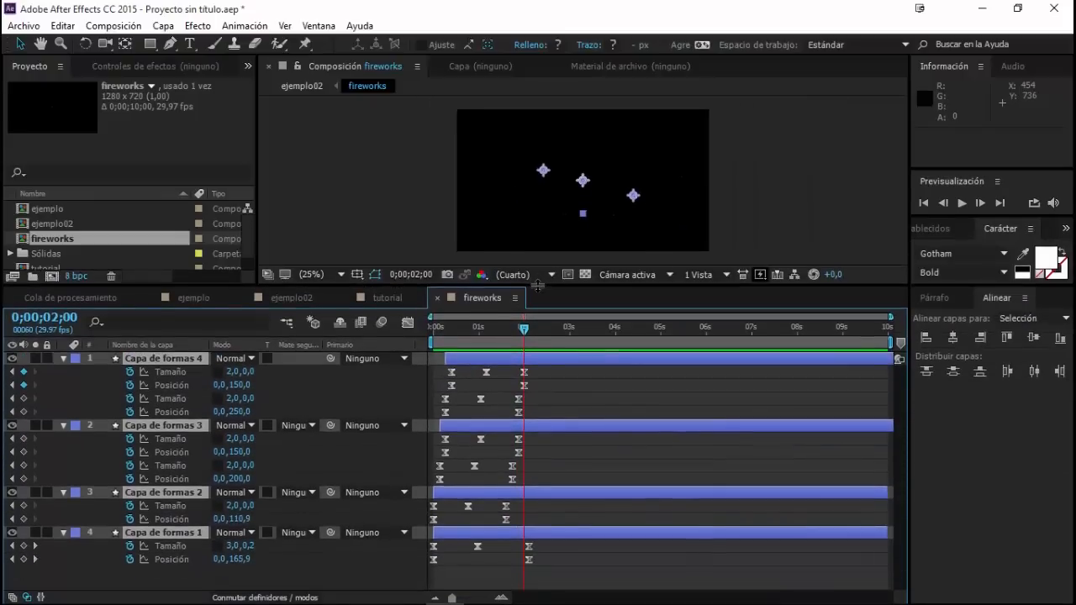
left_click(559, 387)
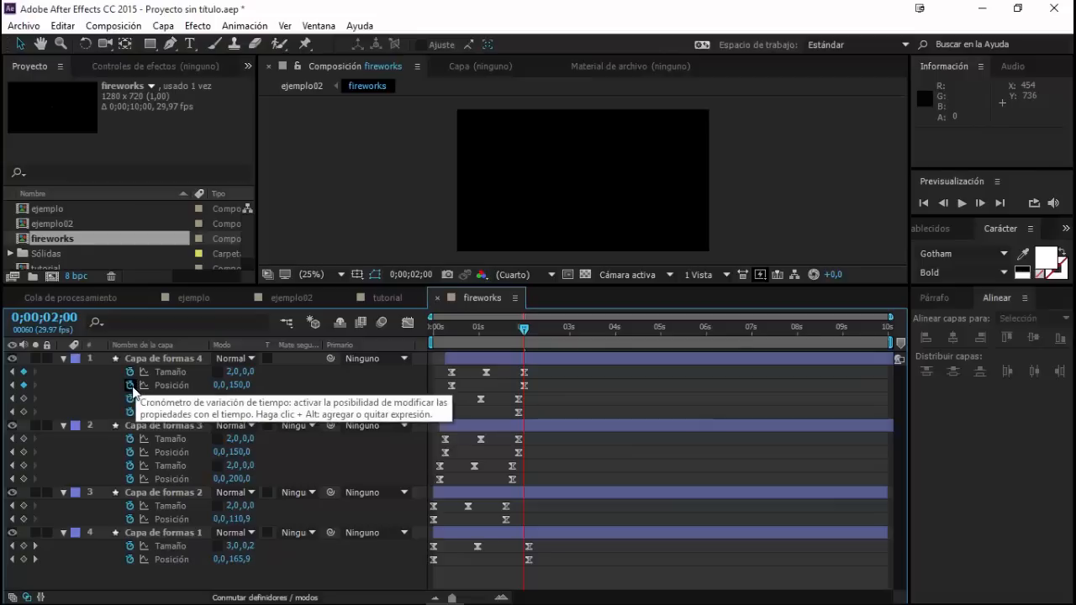
Go through the size and position properties of Capa de formas 4 to 1 to examine their separate keyframes
left_click(173, 373)
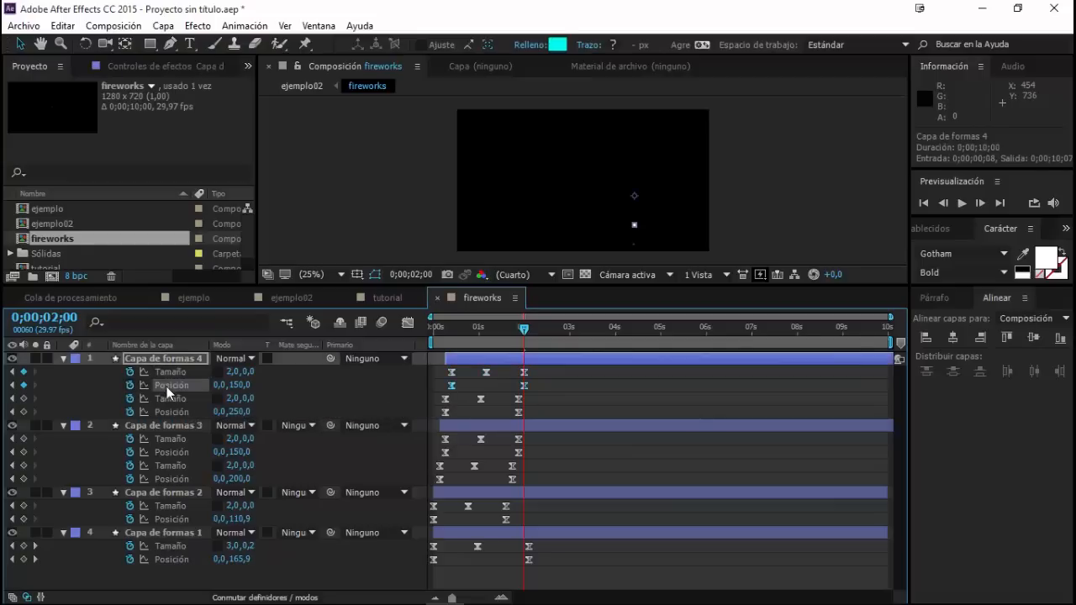
left_click(173, 412)
left_click(168, 443)
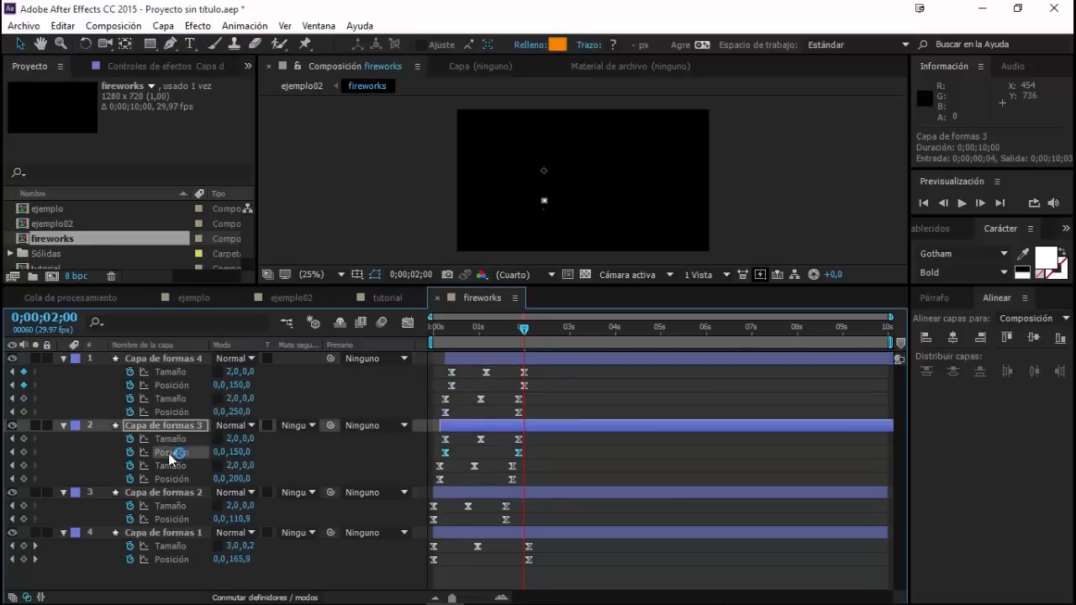
left_click(174, 478)
left_click(172, 506)
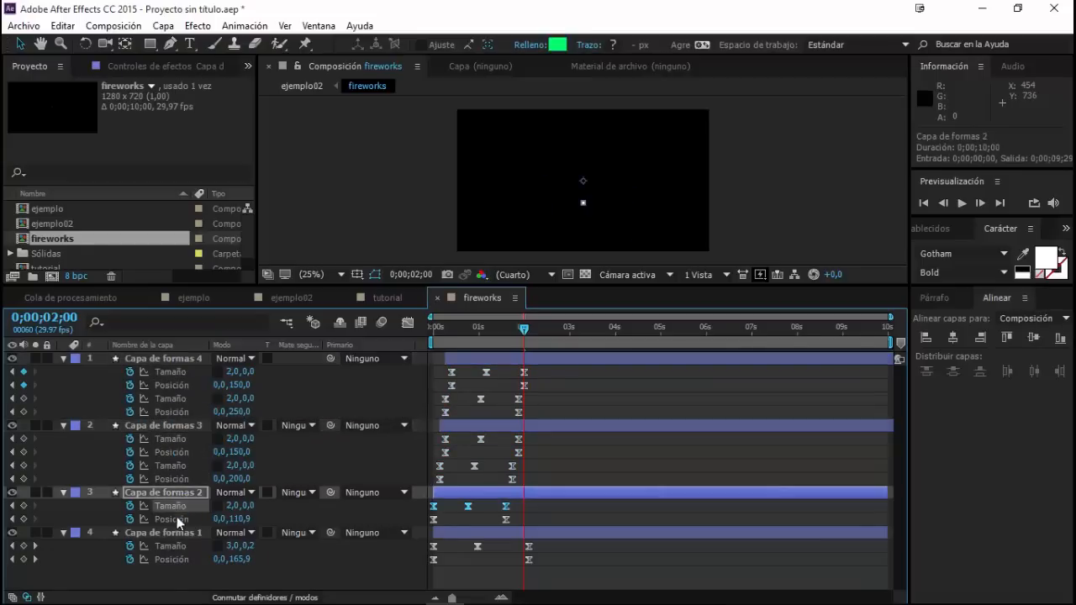
left_click(177, 560)
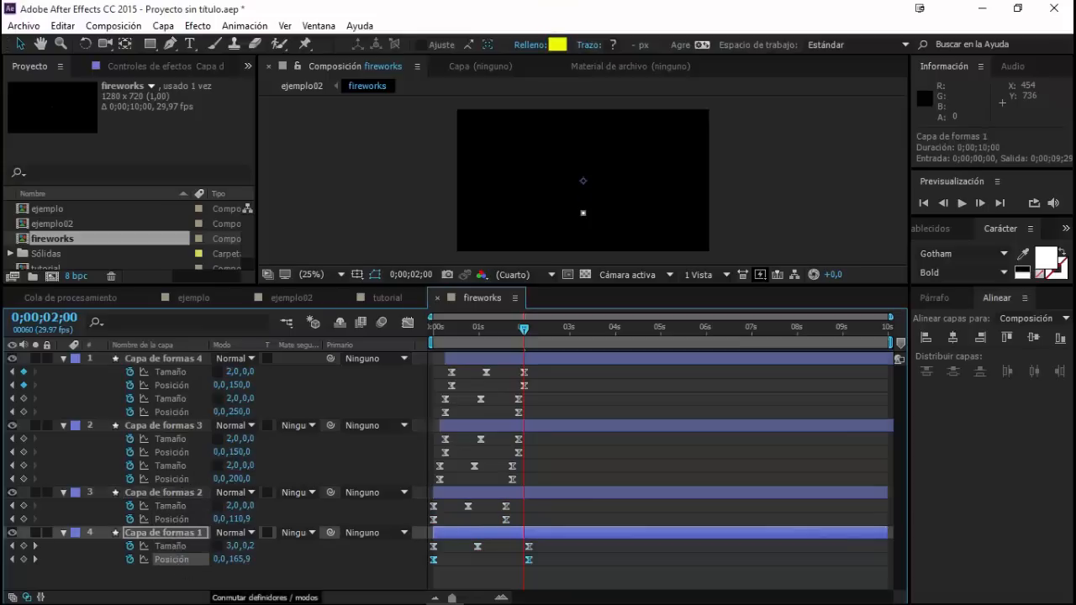
Select all four shape layers with their size and position properties to examine all their keyframes together
left_click(324, 568)
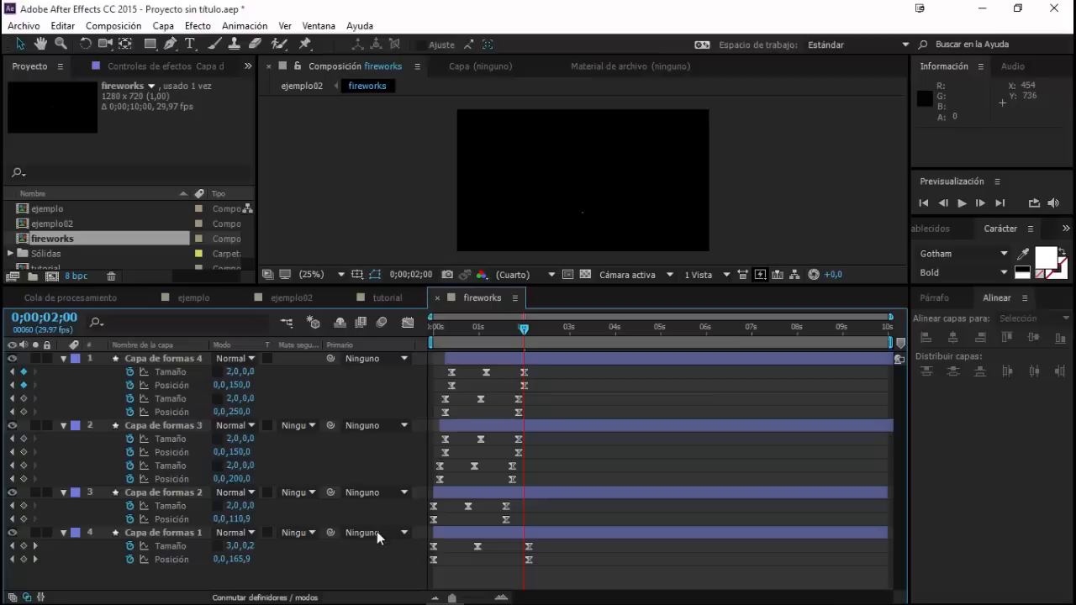
left_click_drag(204, 586, 156, 366)
left_click(183, 577)
left_click(168, 548)
left_click_drag(222, 576, 226, 353)
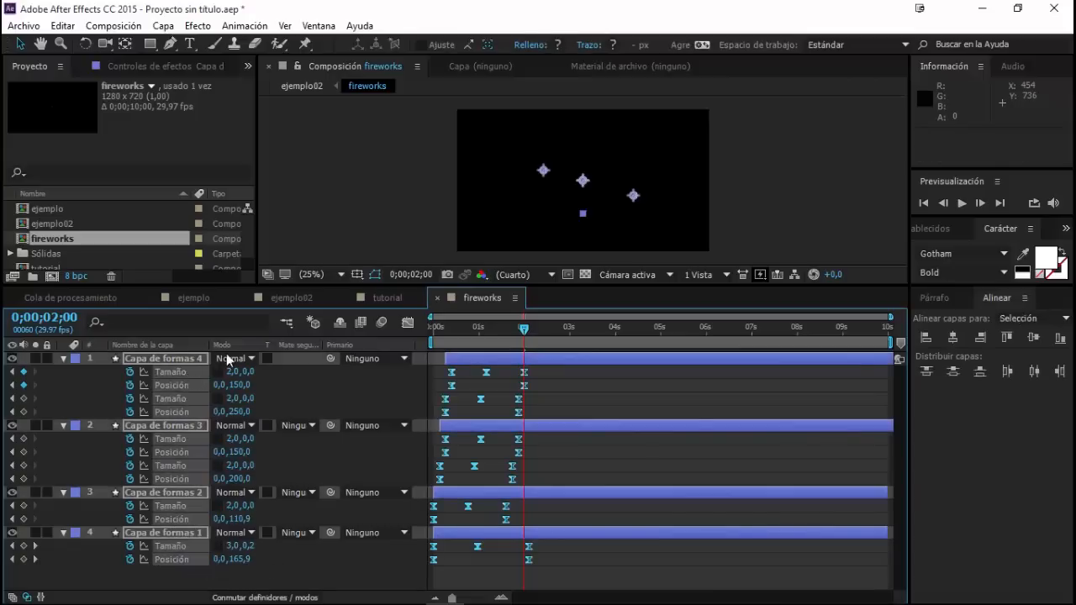
Return to the ejemplo02 composition, enlarge the preview area and play the time-remapped fireworks loop
left_click(297, 298)
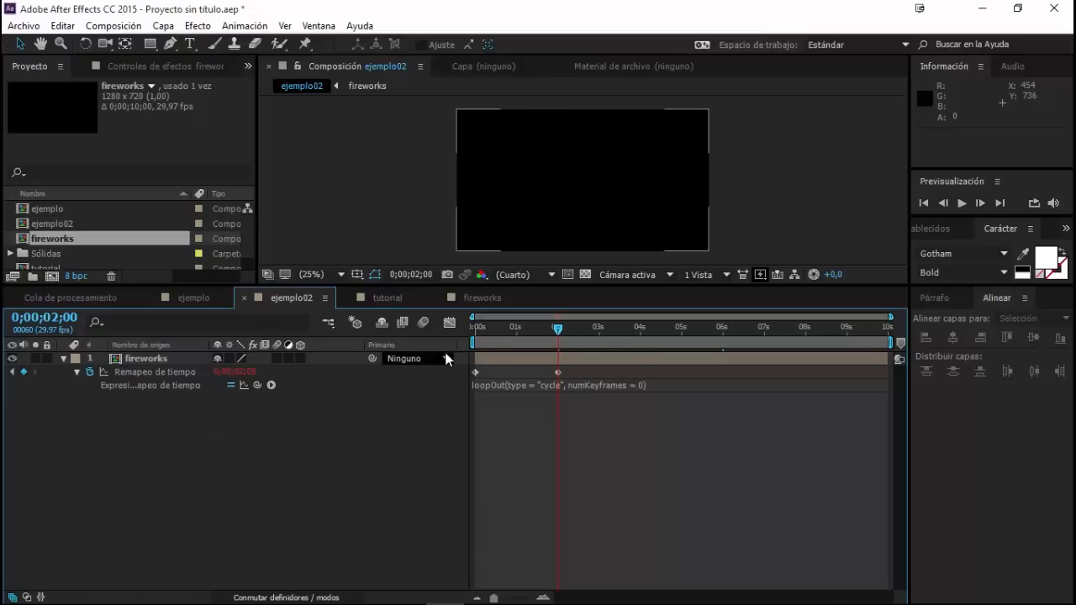
left_click_drag(500, 288, 492, 380)
key("space")
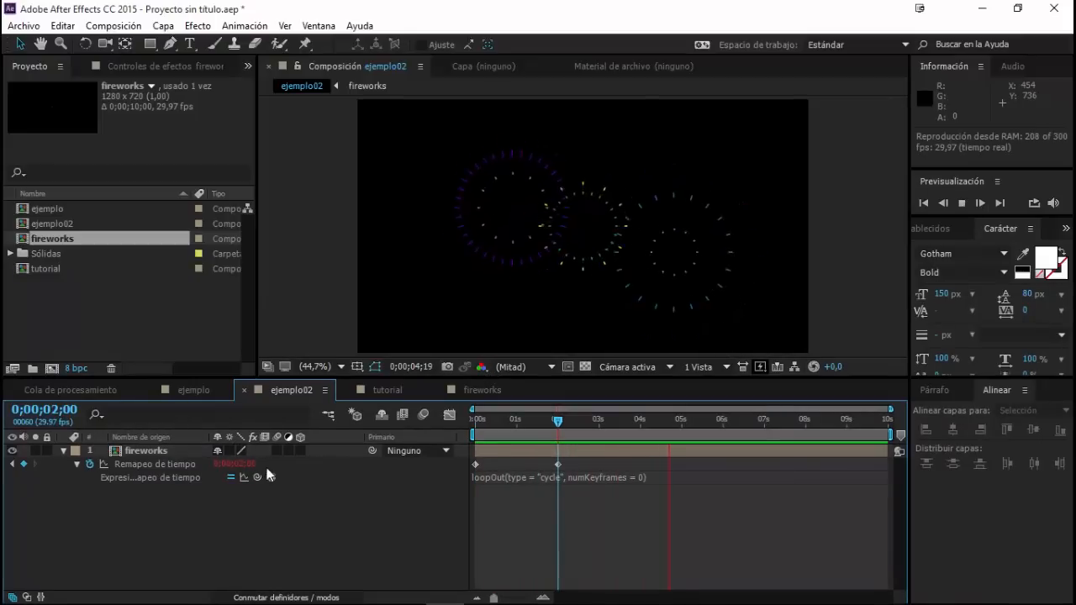
Open the ejemplo composition, reveal the keyframed size of Capa de formas 1 to 6 and examine how the rectangles are staggered
left_click(194, 390)
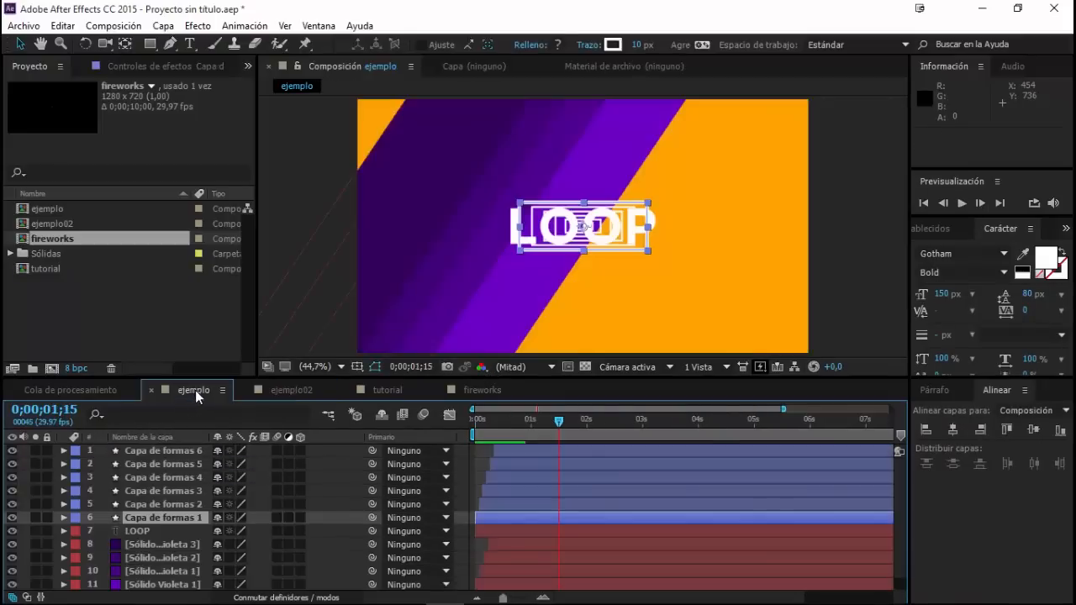
mouse_move(558, 422)
left_mouse_down()
mouse_move(505, 426)
mouse_move(551, 425)
left_mouse_up()
left_click(164, 491)
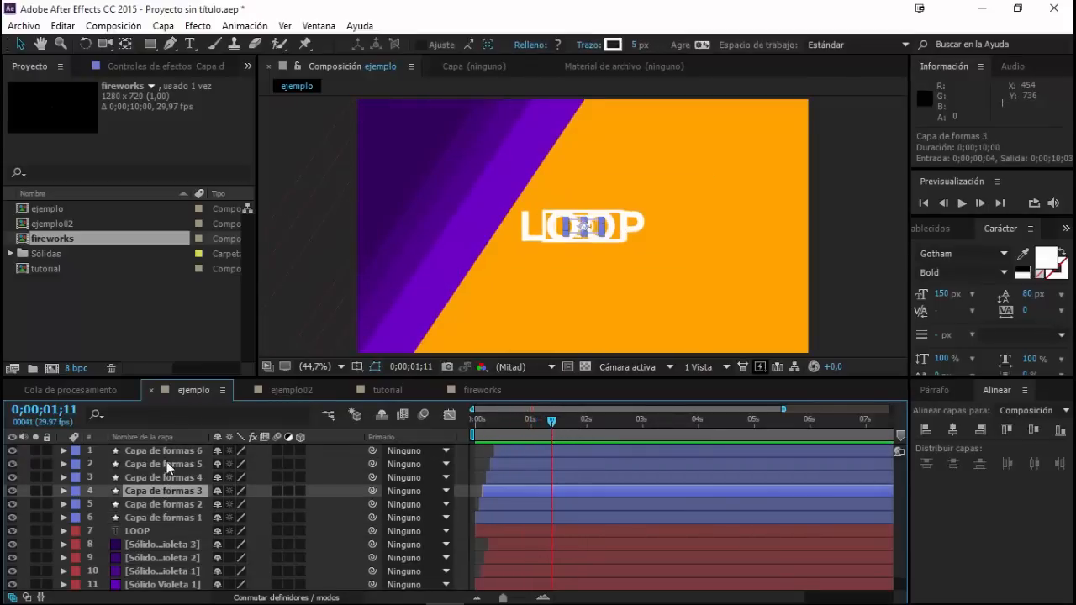
left_click(171, 454)
left_click(182, 516)
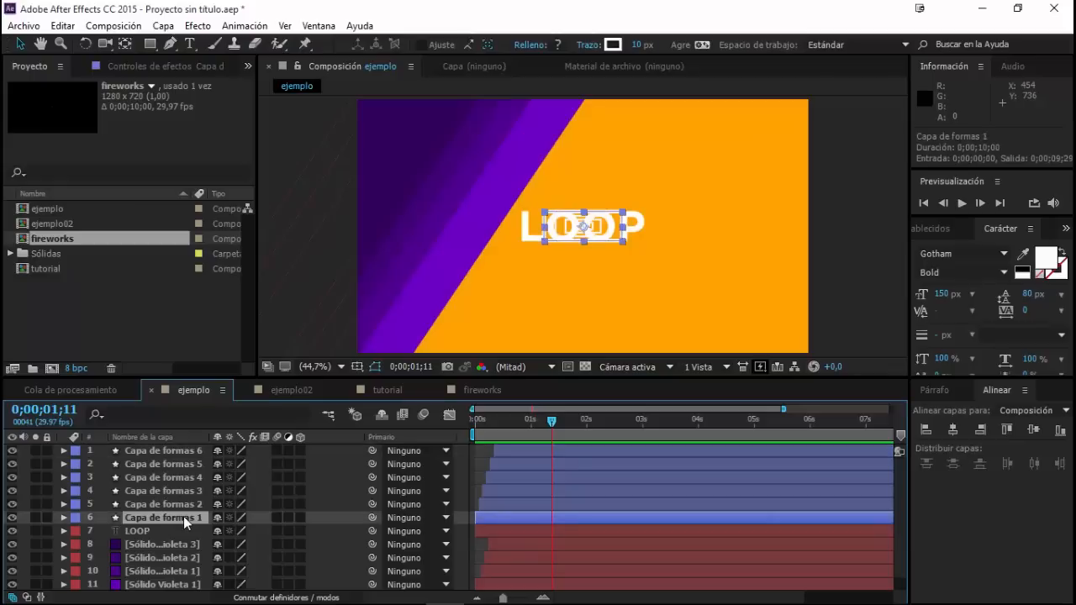
left_click(158, 450, "shift")
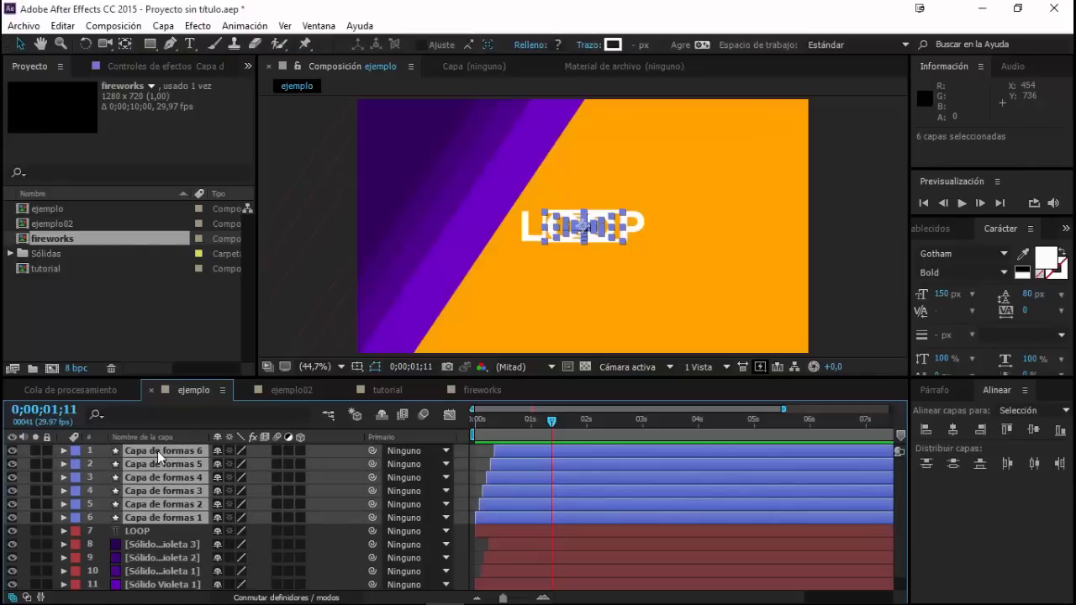
key("u")
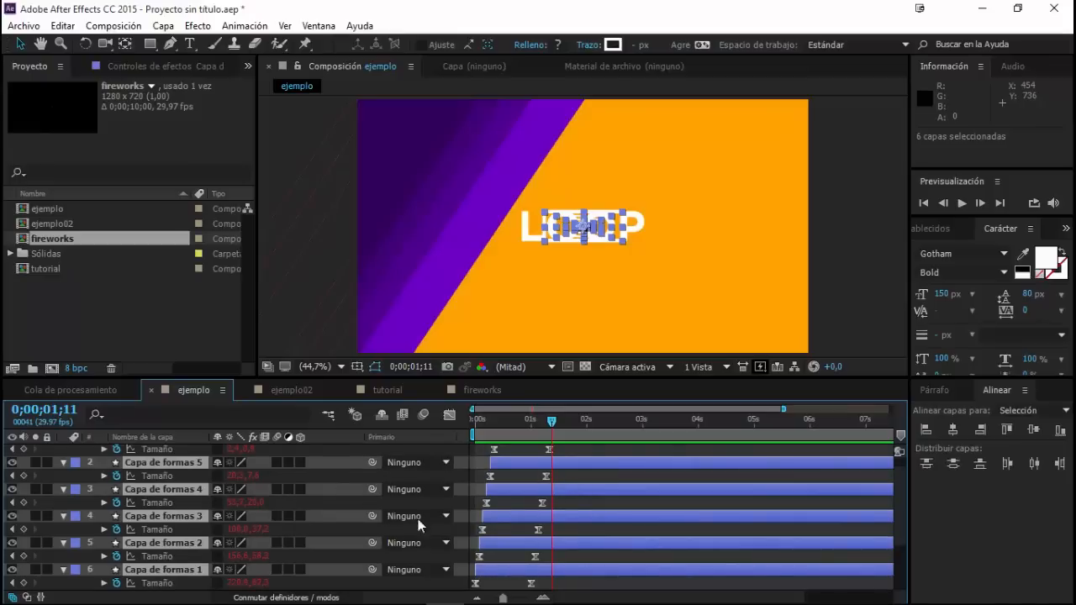
left_click_drag(556, 419, 586, 418)
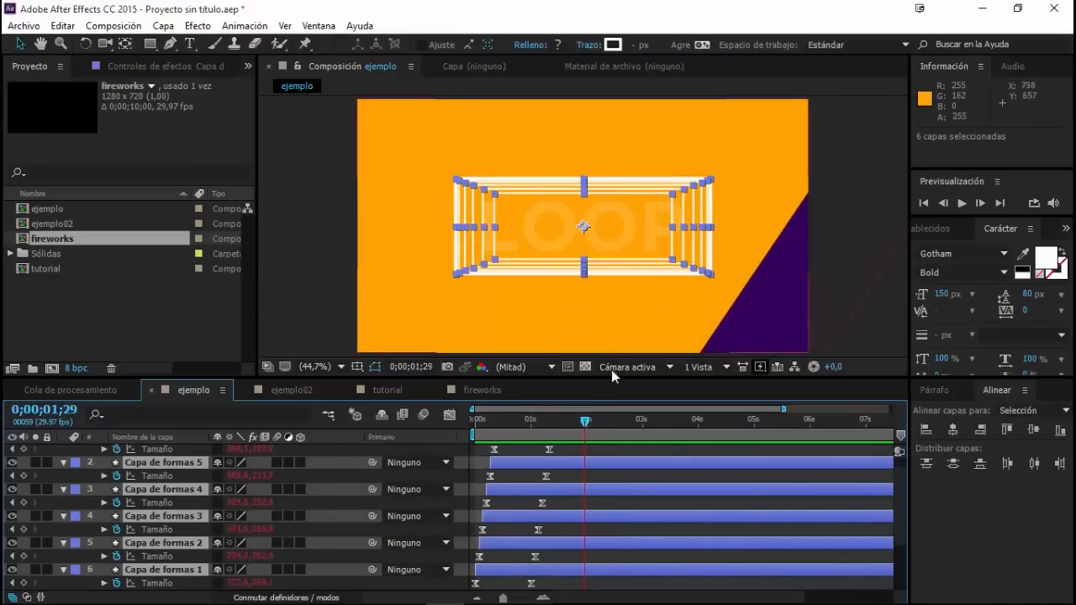
left_click(548, 497)
scroll(515, 526, "down", 1)
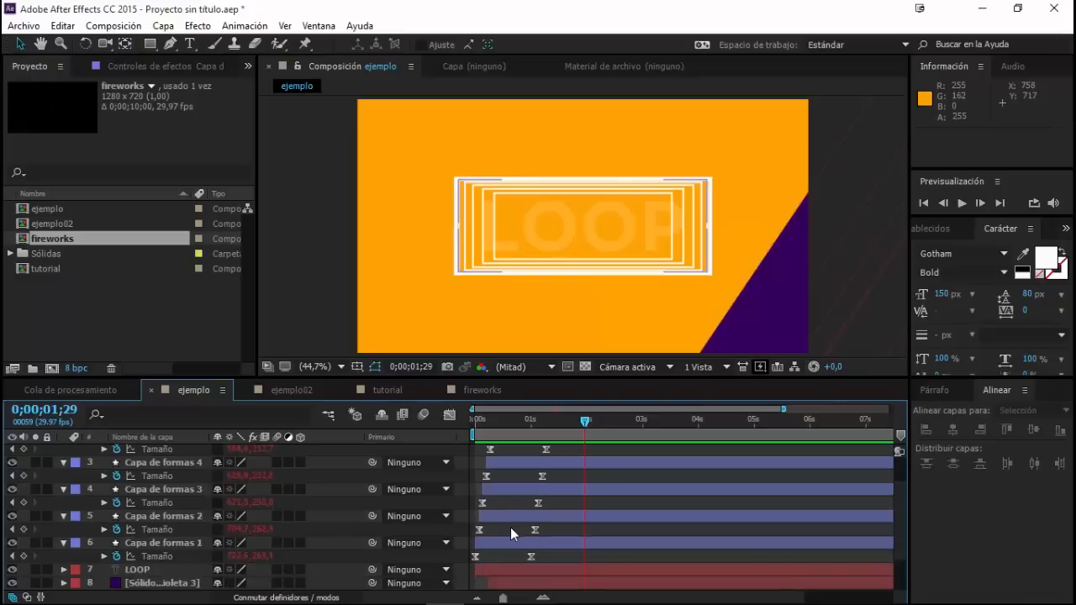
left_click(482, 543)
In the tutorial composition, duplicate the rectangle layer Capa de formas 1 and shift the copy 2 frames later
left_click(291, 390)
left_click(382, 390)
left_click(155, 491)
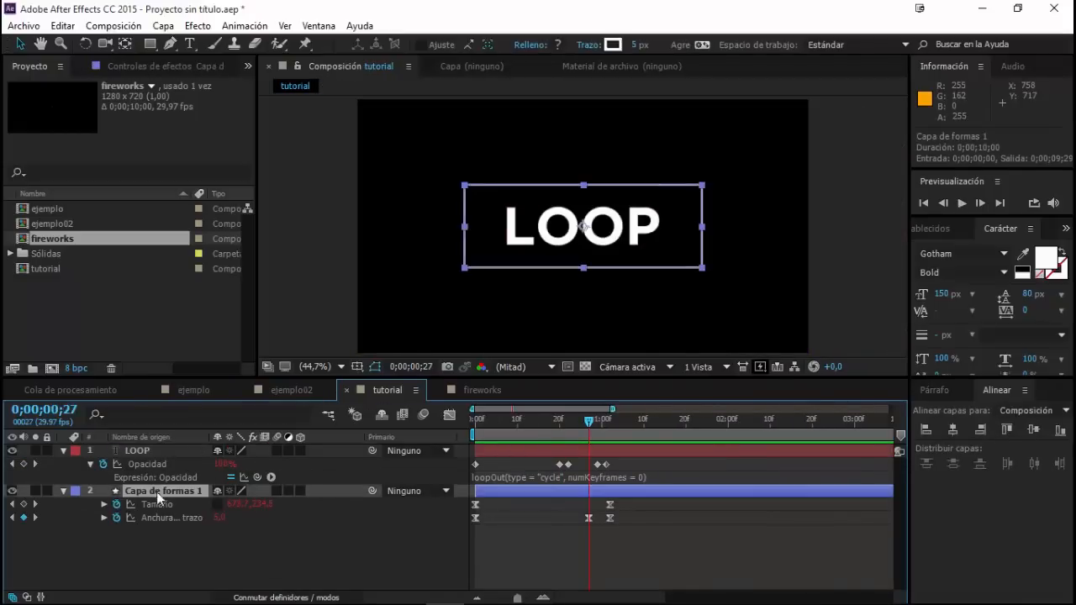
mouse_move(588, 421)
left_mouse_down()
mouse_move(491, 424)
mouse_move(569, 425)
left_mouse_up()
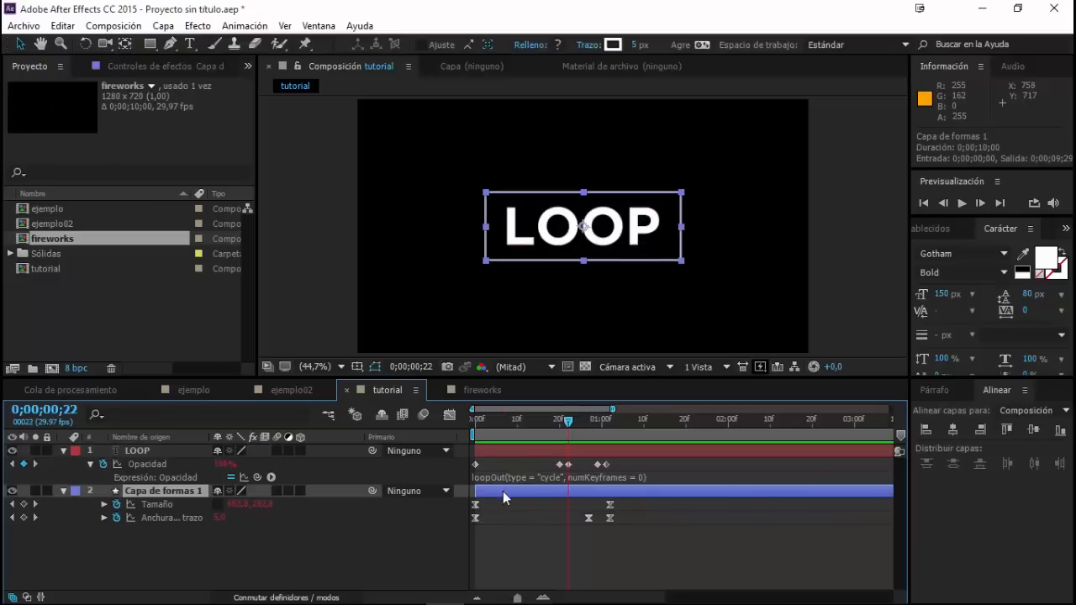
key("ctrl+d")
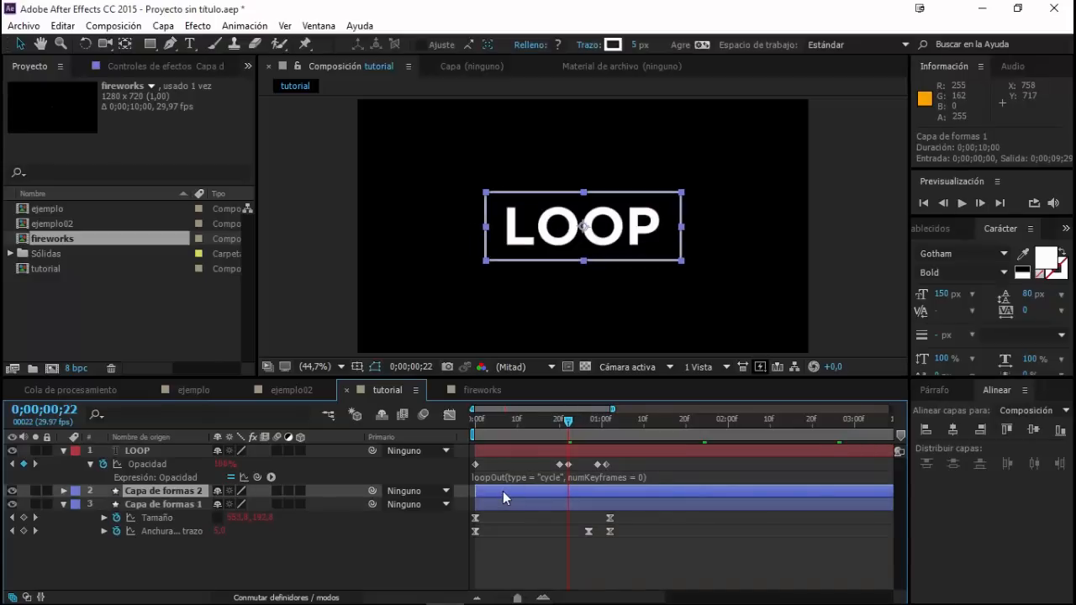
left_click_drag(494, 498, 501, 494)
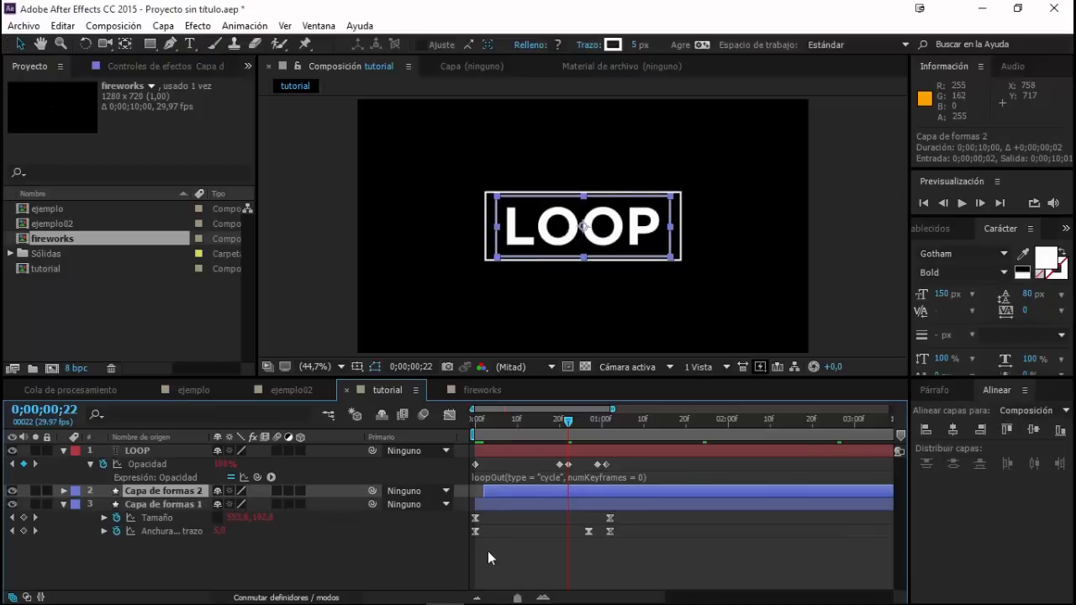
Add three more rectangle layer copies, each starting 2 frames after the previous one, and preview the animation
key("ctrl+d")
left_click_drag(493, 496, 506, 494)
key("ctrl+d")
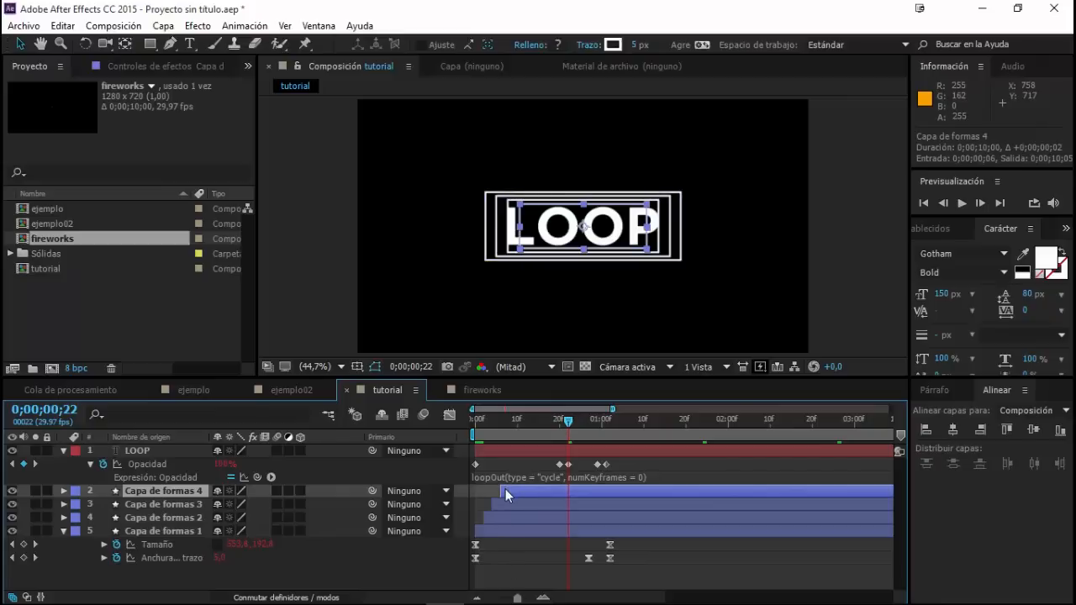
key("ctrl+d")
left_click_drag(505, 490, 518, 493)
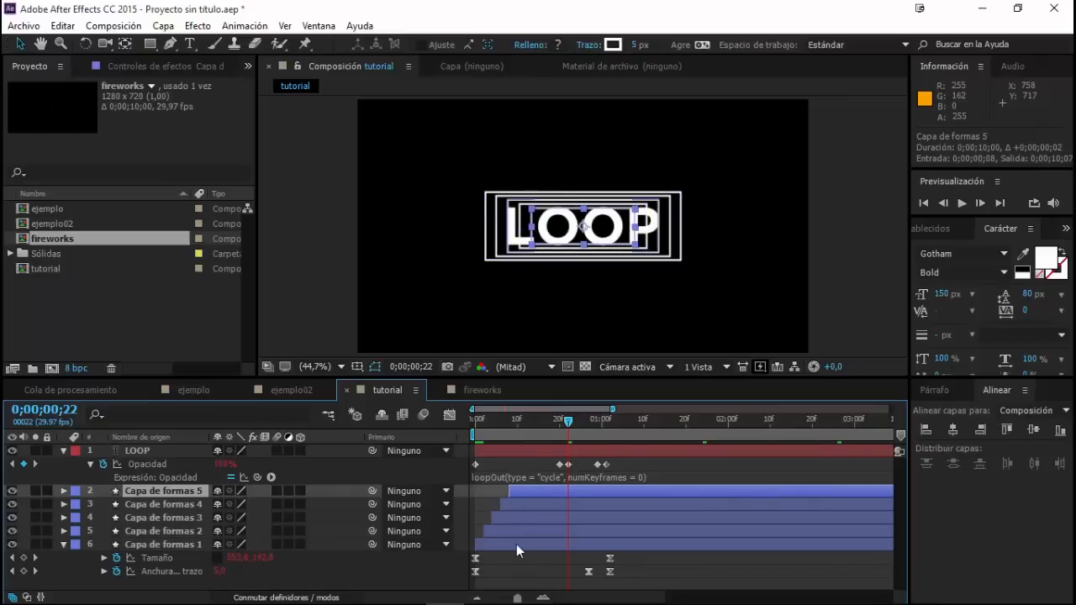
left_click(516, 586)
key("space")
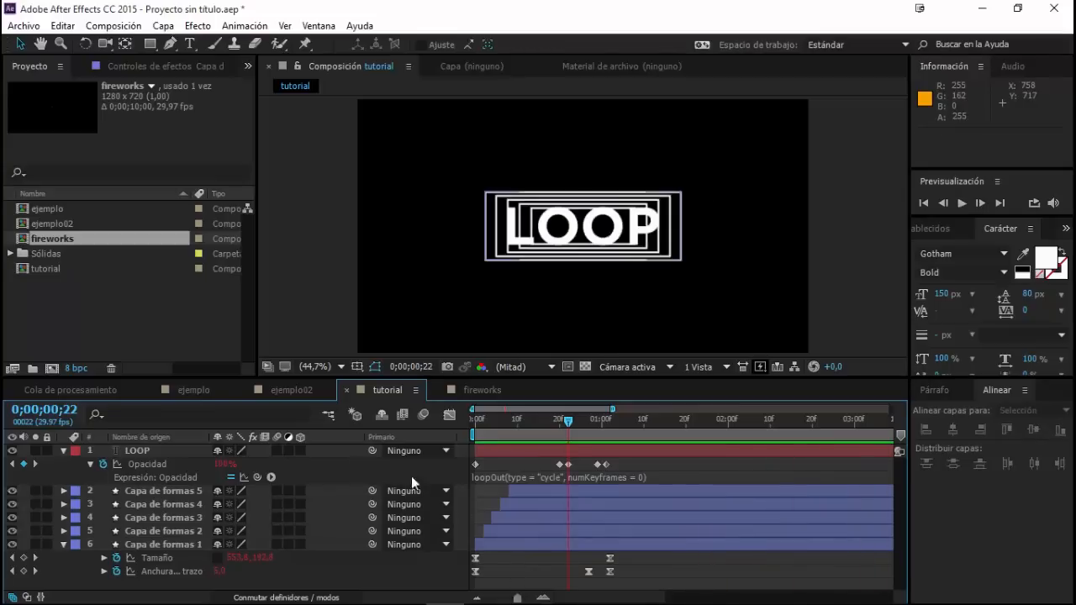
Return to the ejemplo composition, look through its shape layer keyframes and LOOP layer, and move the time to 0;00;01;20
left_click(286, 390)
left_click(192, 390)
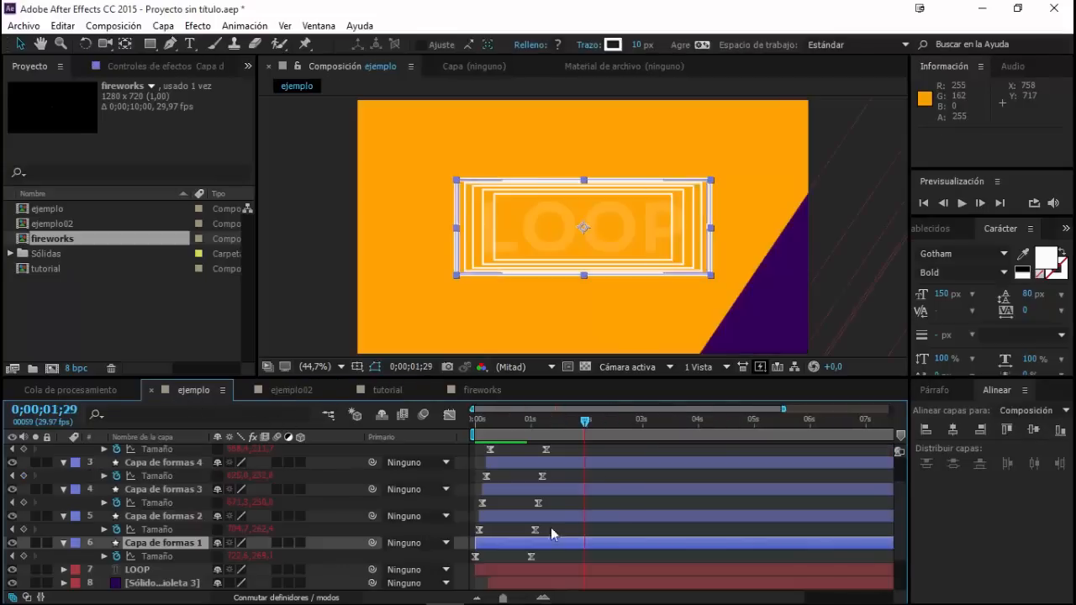
scroll(538, 534, "up", 2)
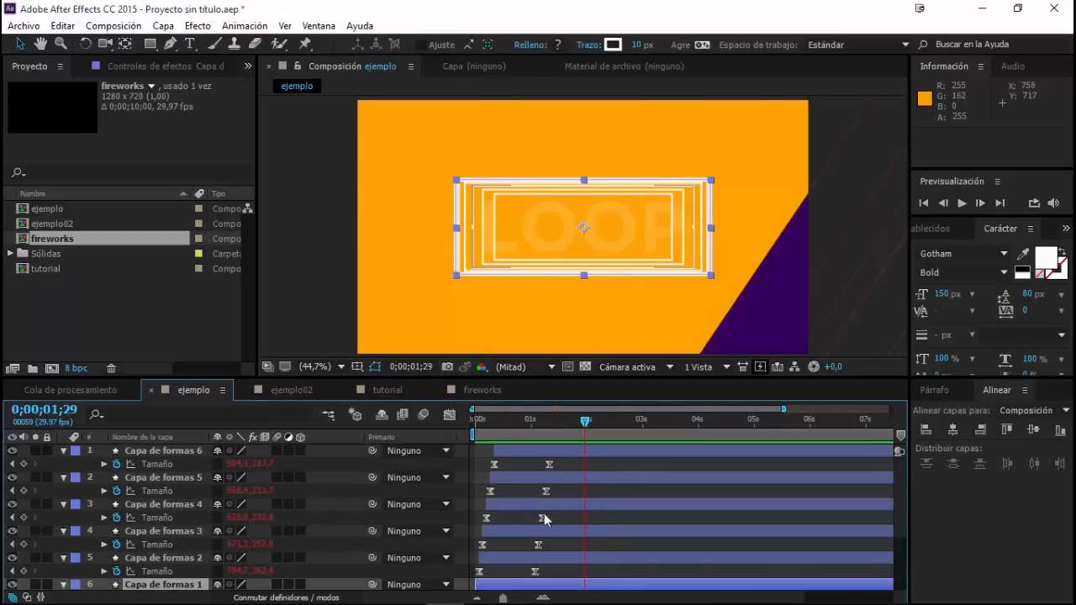
scroll(529, 525, "down", 3)
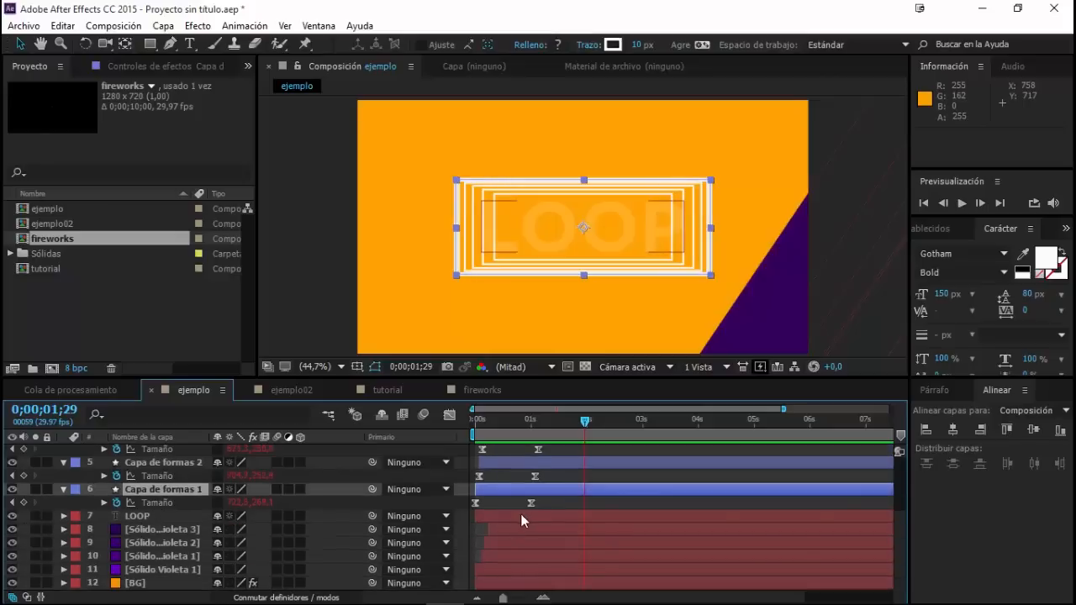
left_click(145, 517)
mouse_move(589, 412)
left_mouse_down()
mouse_move(529, 413)
mouse_move(569, 413)
left_mouse_up()
Reveal the position keyframes of Sólido Profundo Violeta 2, solo the layer and scrub through its movement to 0;00;02;06
left_click(178, 531)
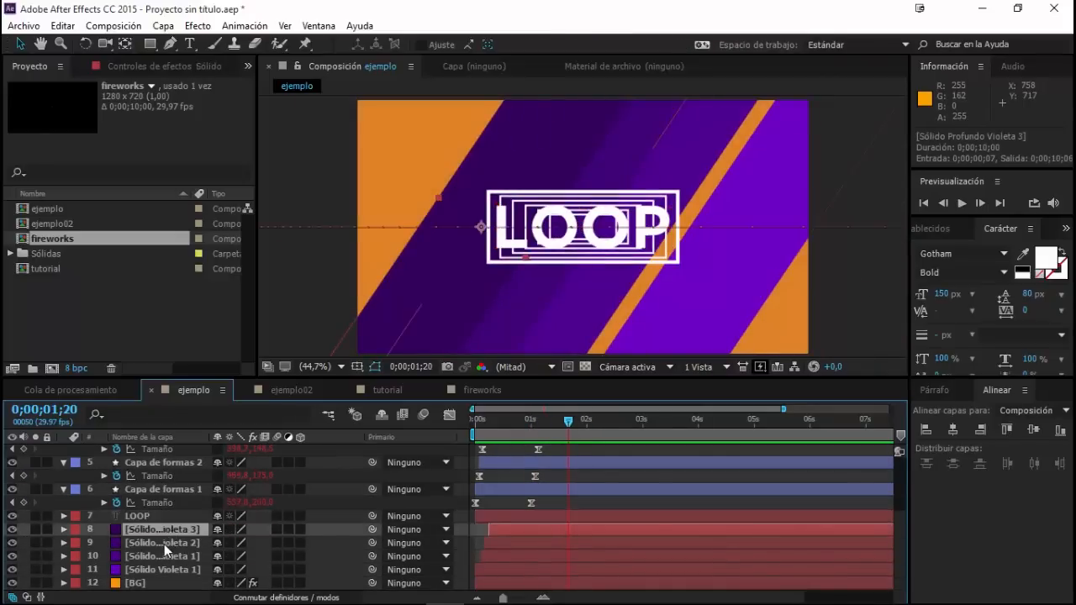
left_click(164, 544)
key("p")
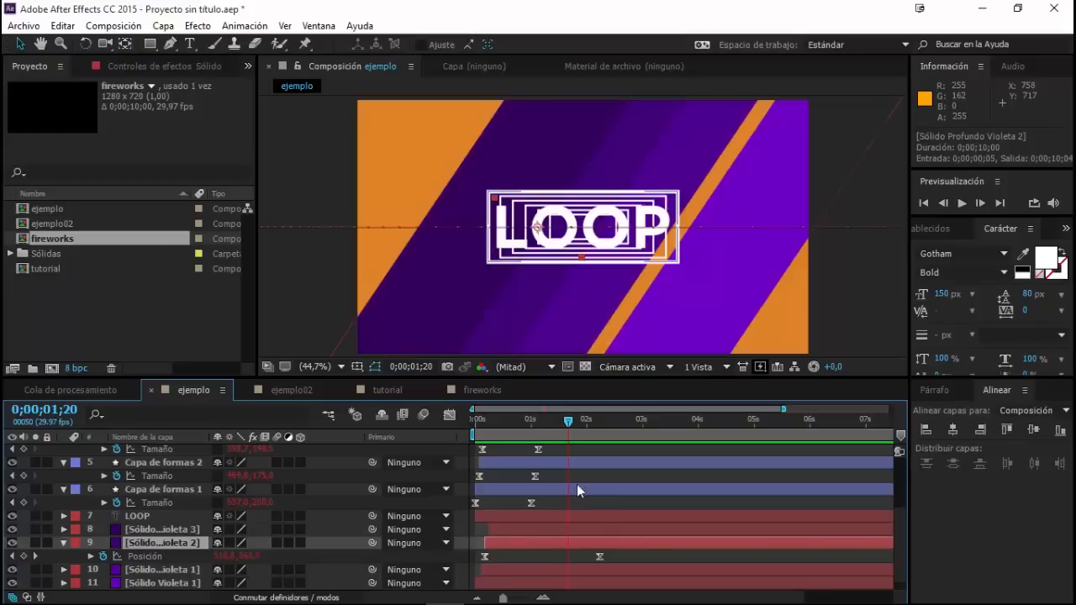
left_click(35, 543)
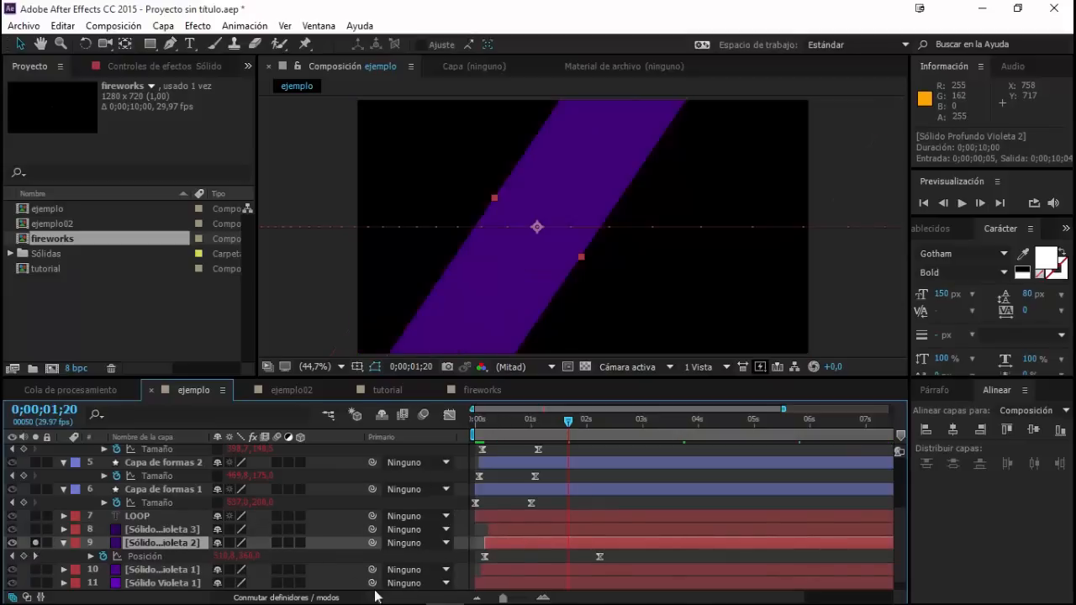
left_click(487, 423)
left_click_drag(487, 427, 598, 433)
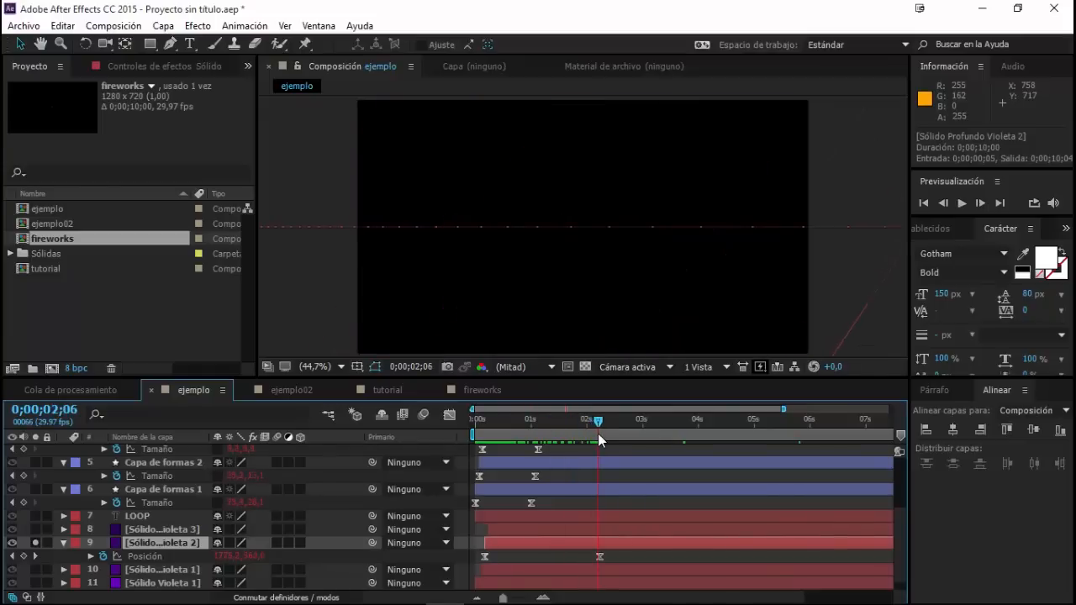
Inspect the loopOut expression on the soloed violet solid's position and collapse the layer
left_click(91, 557)
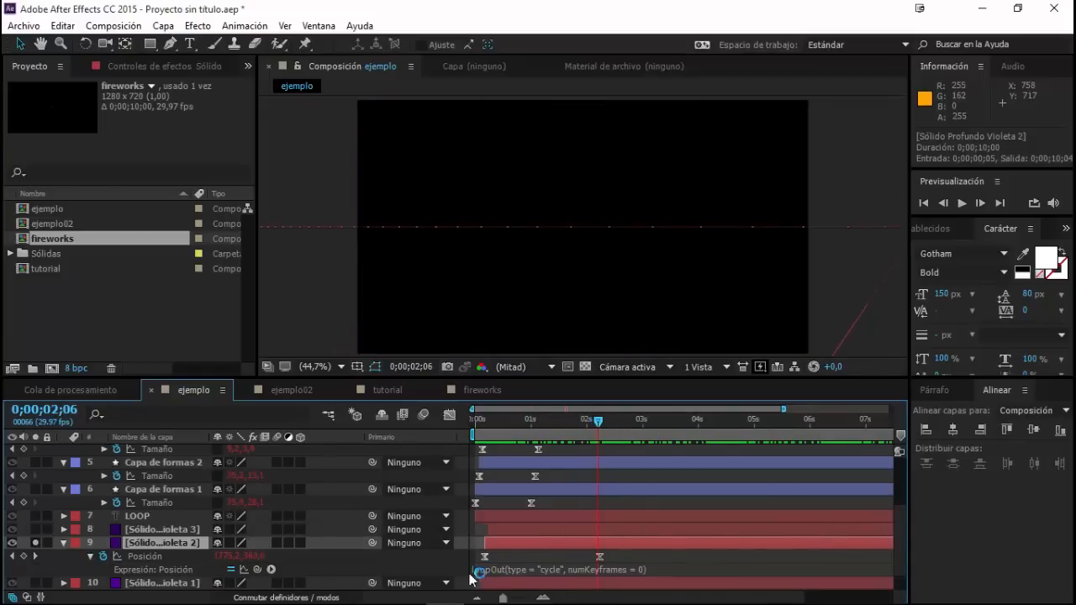
left_click(483, 569)
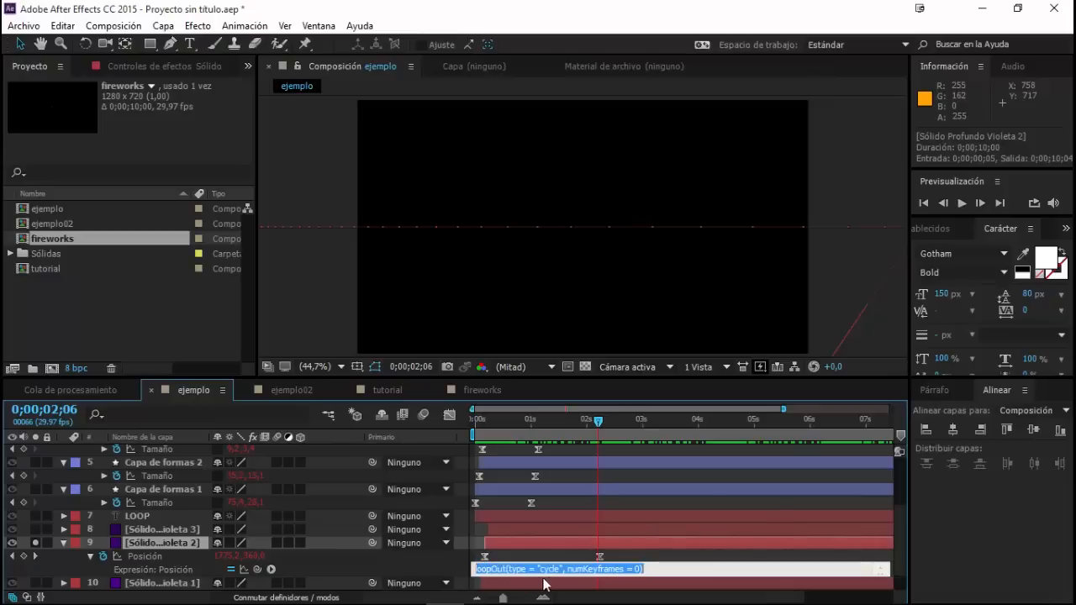
left_click(659, 569)
left_click(650, 558)
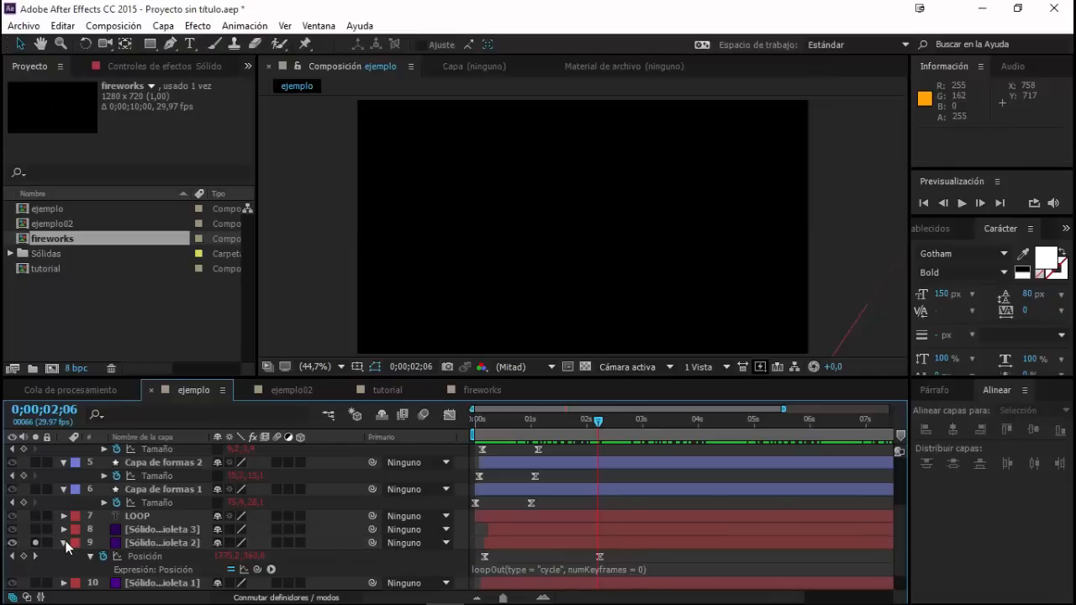
left_click(64, 543)
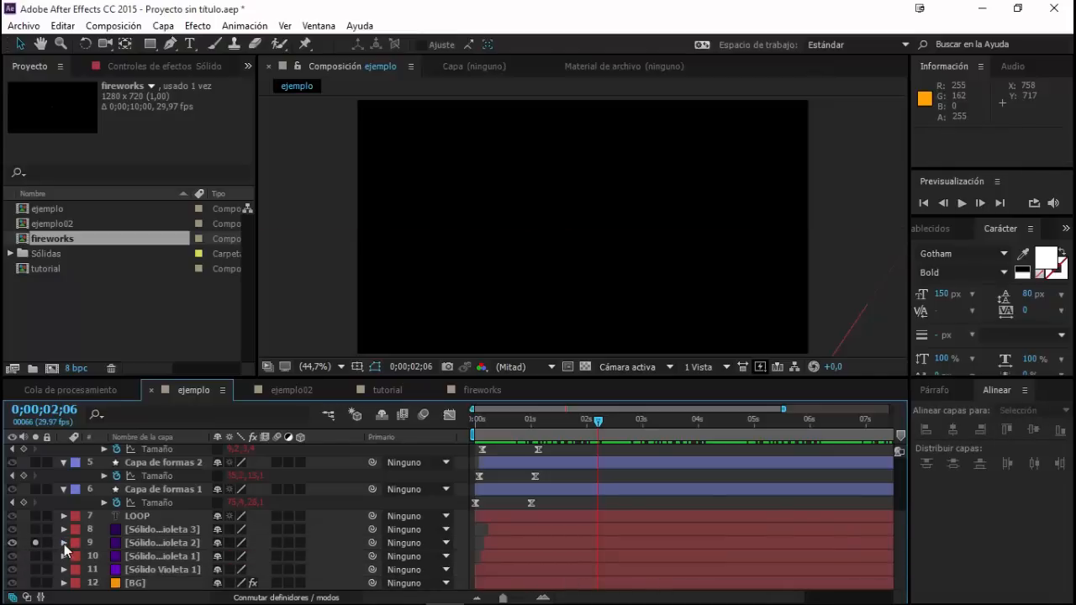
Scrub through the soloed solid's repeated movement, turn its solo off and scrub the full composition to 0;00;01;18
left_click_drag(484, 435, 778, 447)
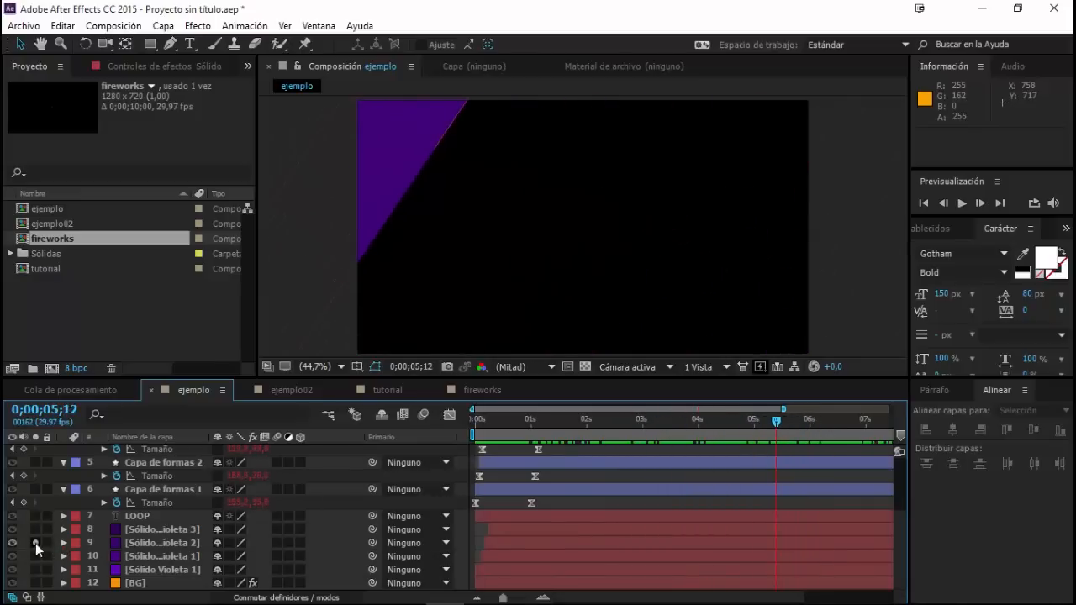
left_click(36, 543)
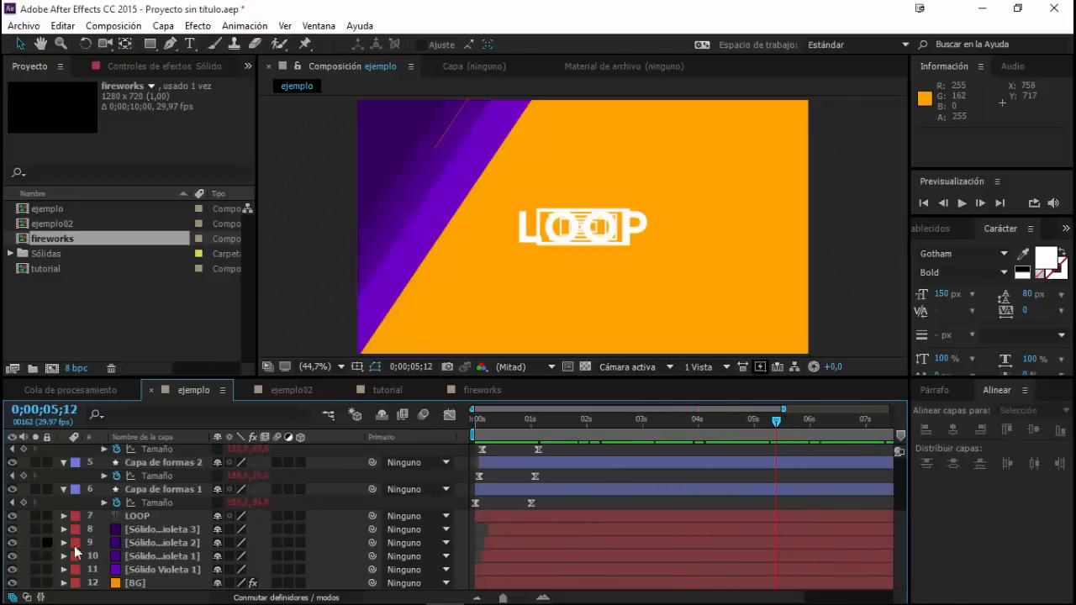
left_click(507, 538)
left_click_drag(504, 422, 491, 425)
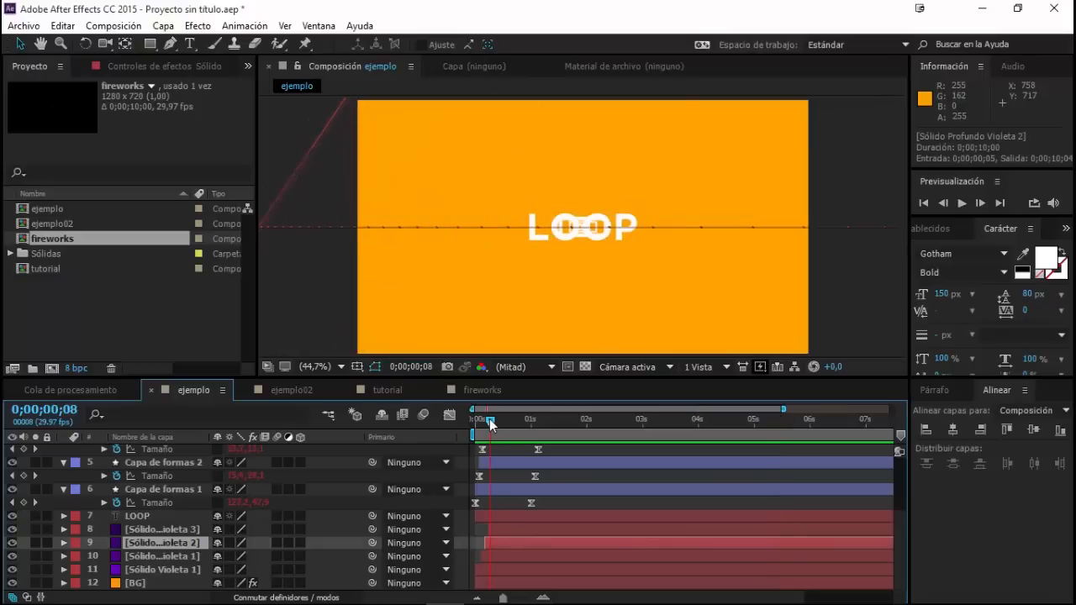
left_click_drag(491, 425, 562, 424)
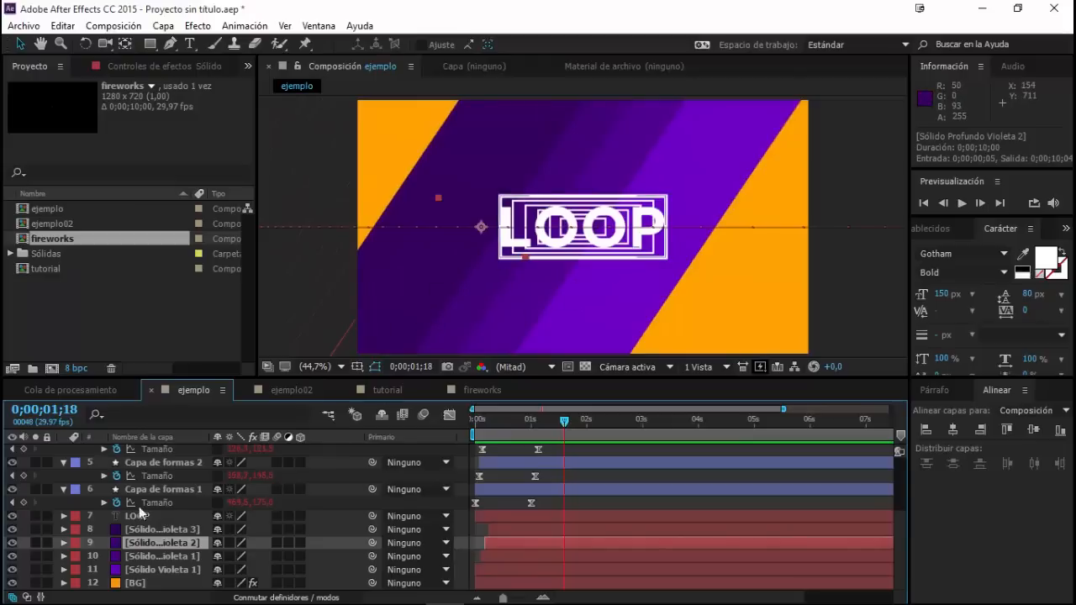
Go through the deep violet solid layers and the BG layer to examine how the background is built
left_click(145, 530)
left_click(151, 542)
left_click(157, 557)
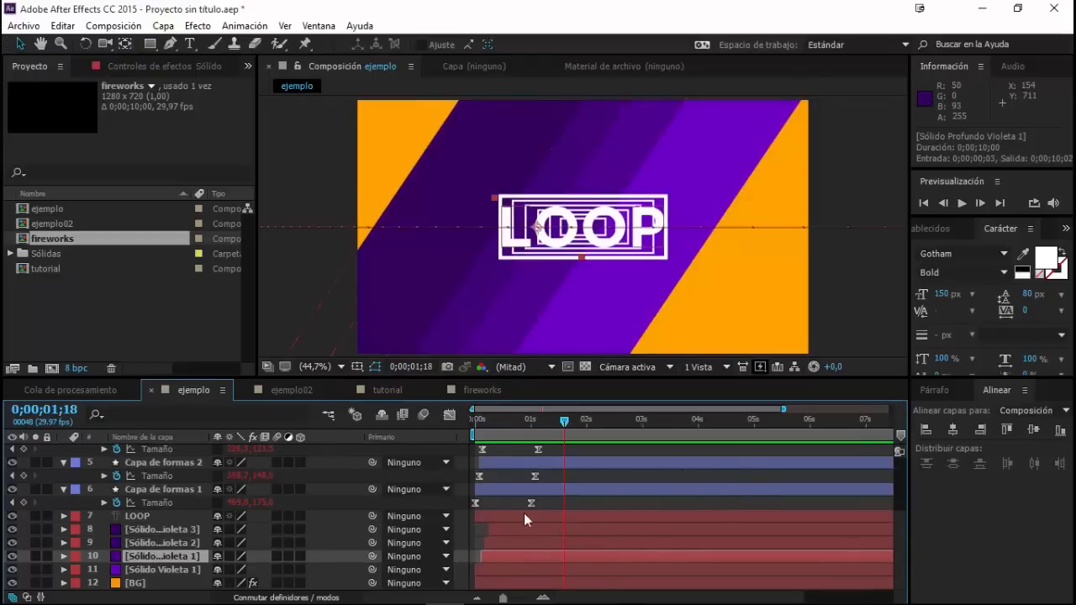
left_click(153, 584)
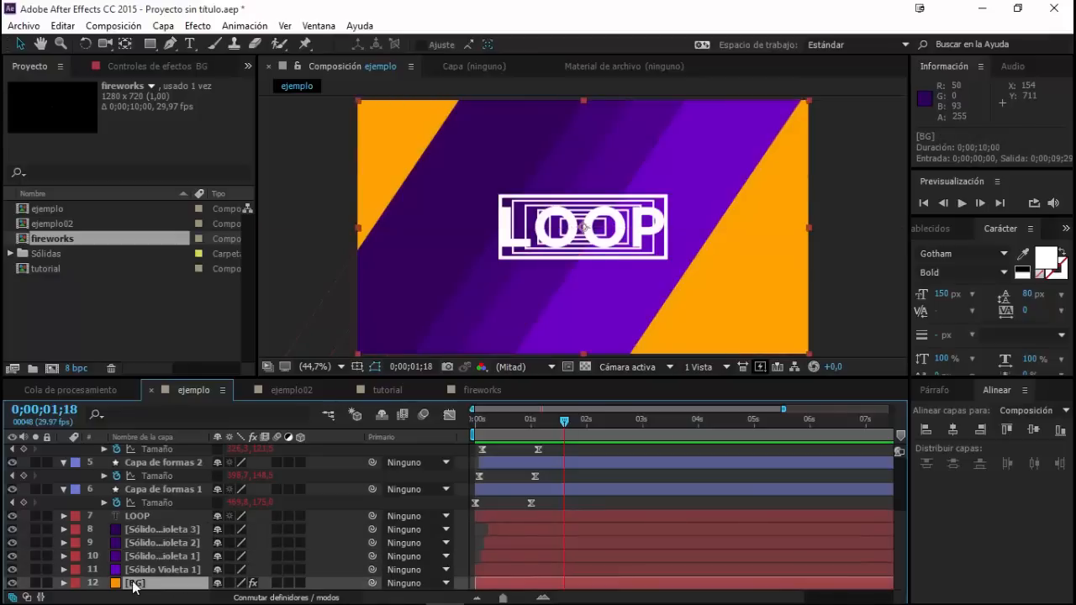
Reveal the BG layer's keyframed fill color with its loopOut expression and inspect its Relleno effect settings
key("u")
scroll(135, 584, "down", 3)
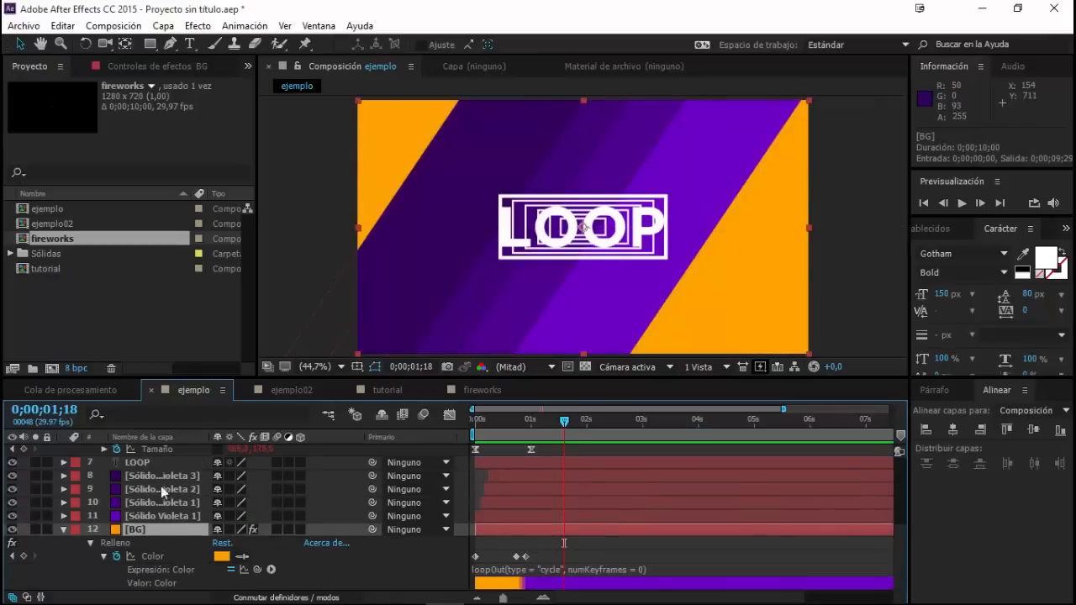
left_click(127, 66)
left_click(49, 100)
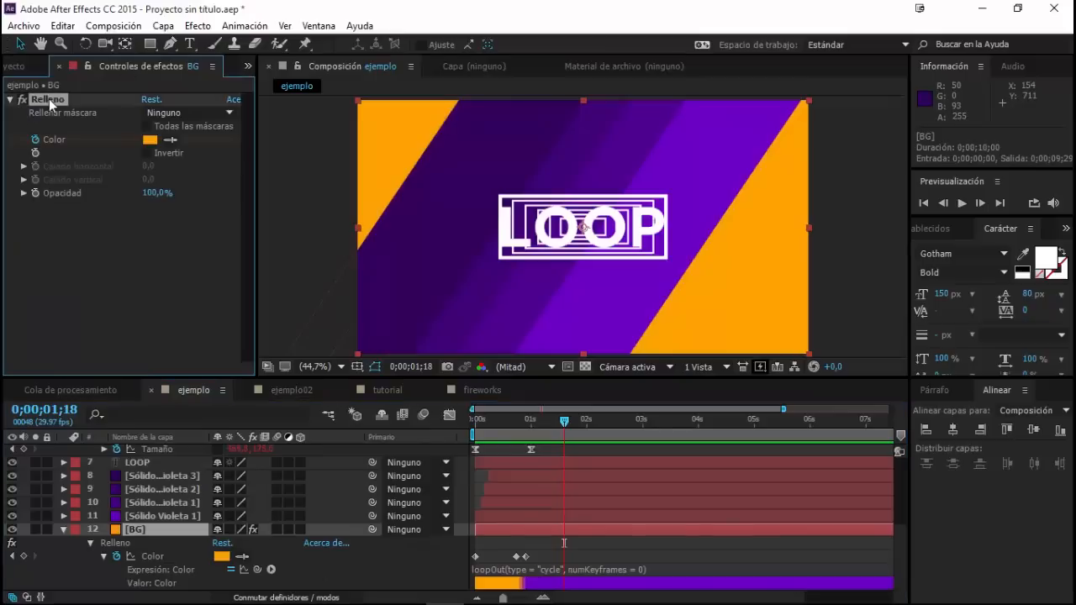
Locate the Relleno effect in the Generar category of the effects and presets list
left_click(933, 228)
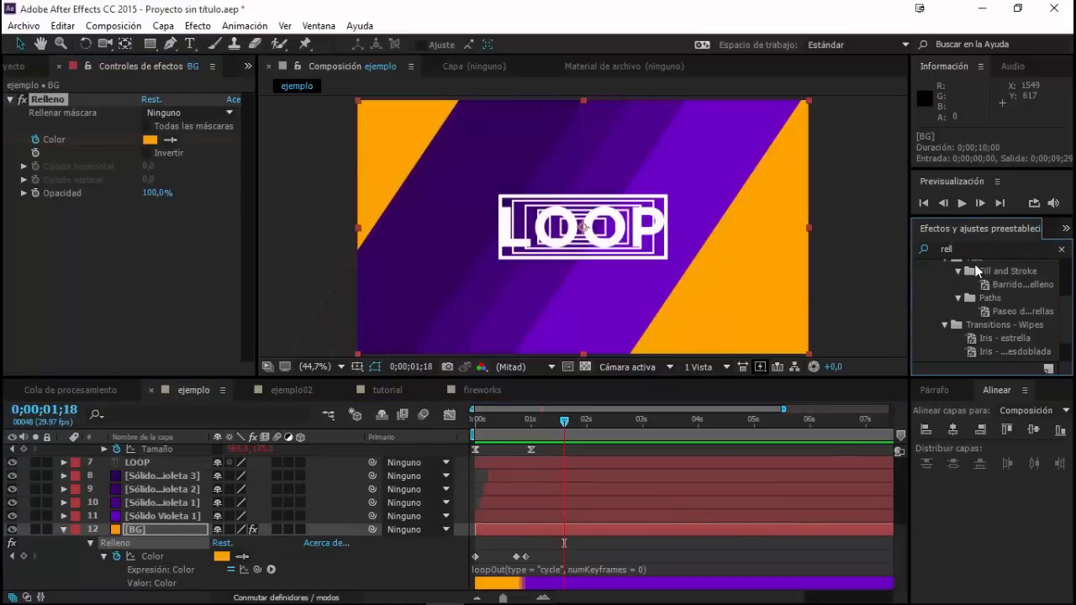
scroll(999, 298, "down", 2)
left_click(966, 341)
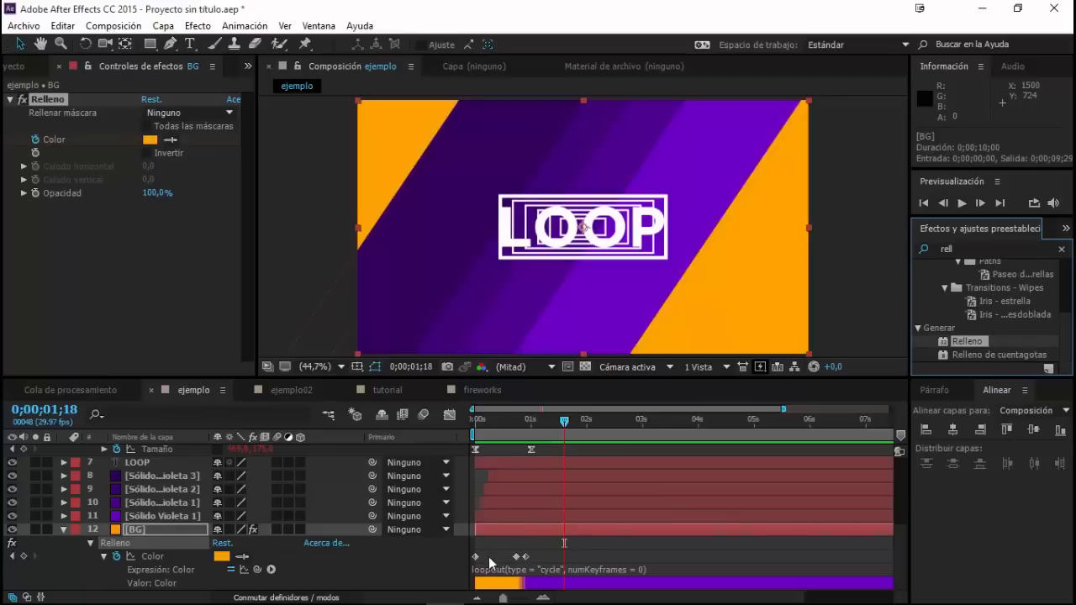
Select the BG layer's Color keyframes and scrub through the first color cycle to 0;00;01;00
left_click(152, 557)
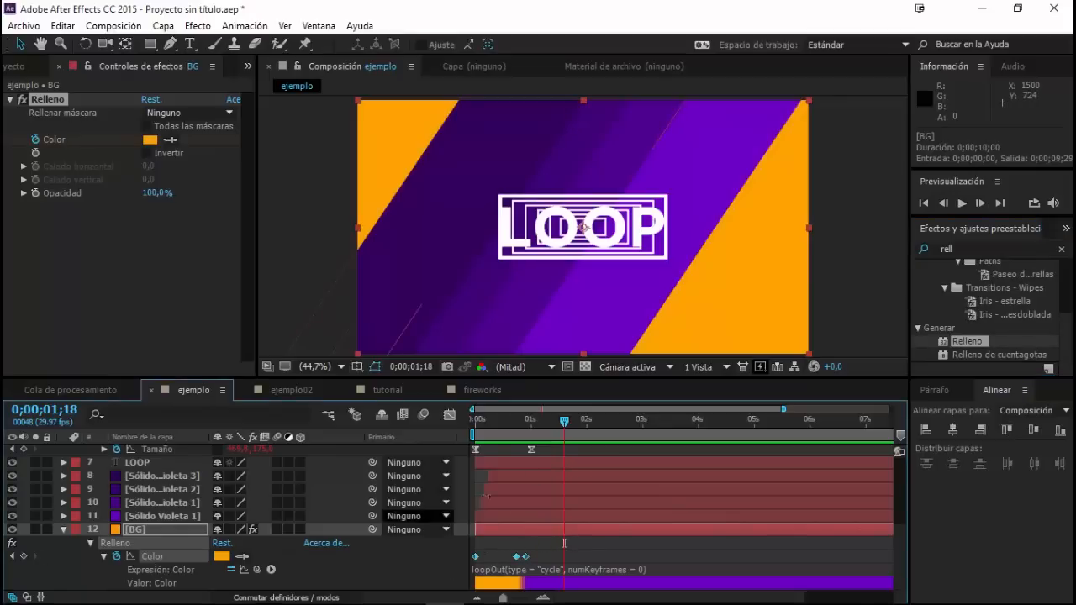
left_click_drag(479, 429, 528, 437)
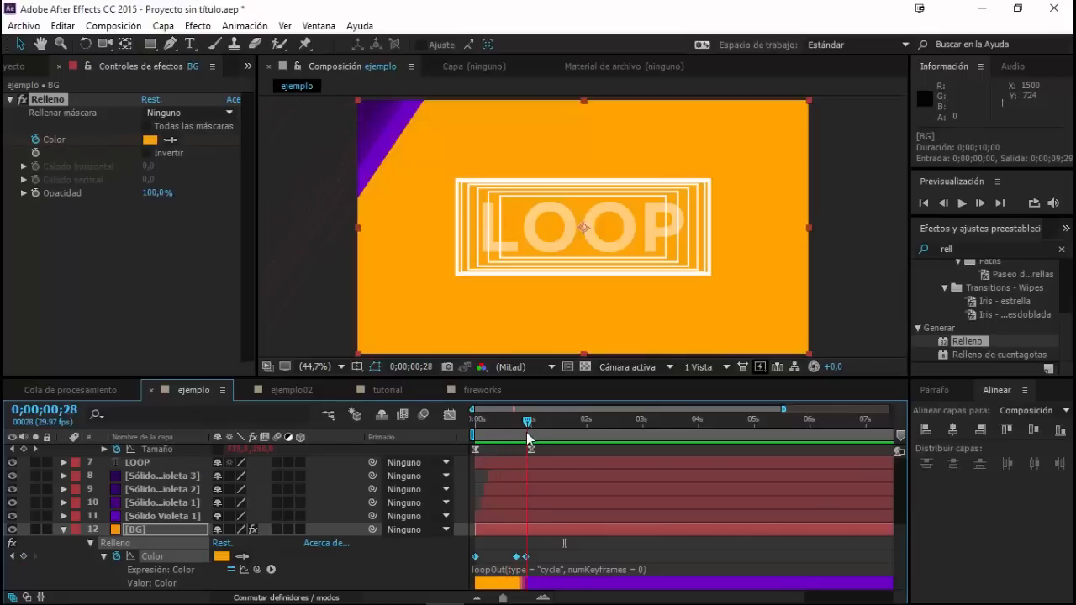
left_click_drag(528, 437, 530, 432)
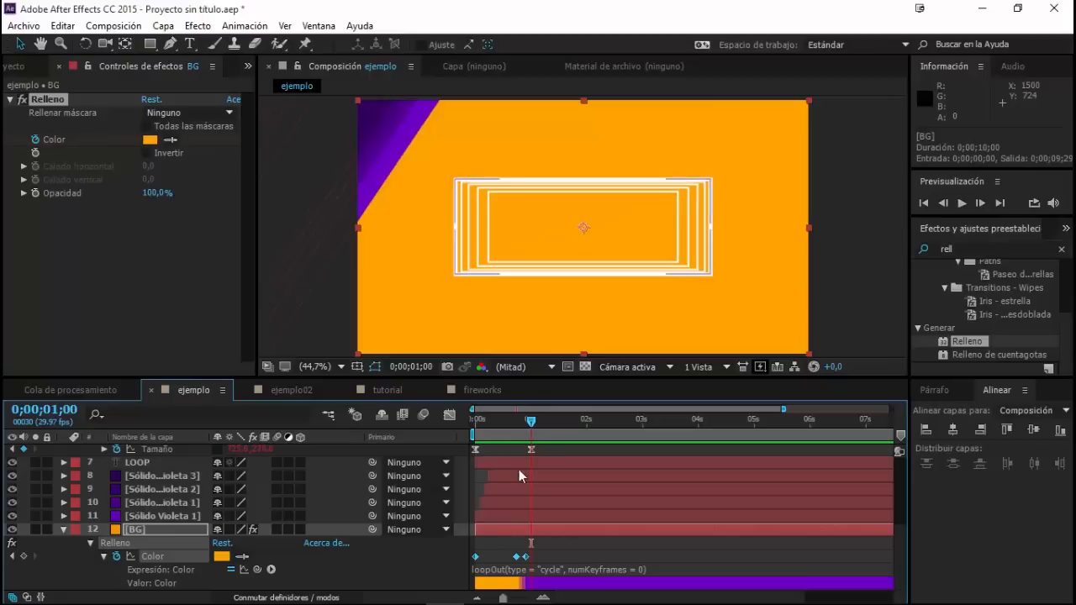
Examine the BG color keyframes individually and together, deselect them and scrub the looping composition to 0;00;04;02
left_click(547, 552)
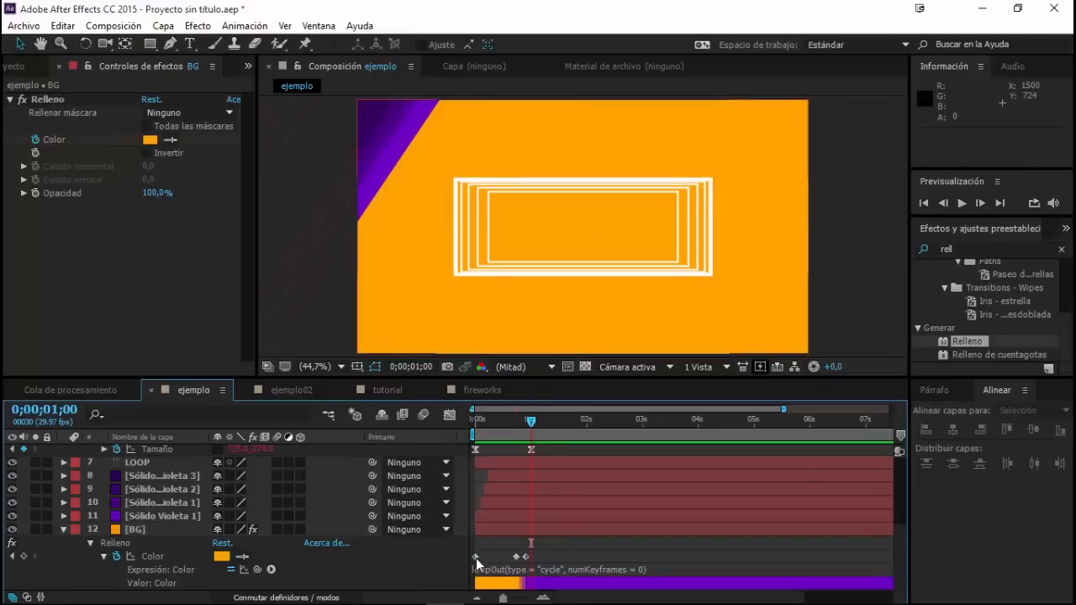
left_click(476, 558)
left_click(517, 557)
left_click_drag(538, 551, 459, 578)
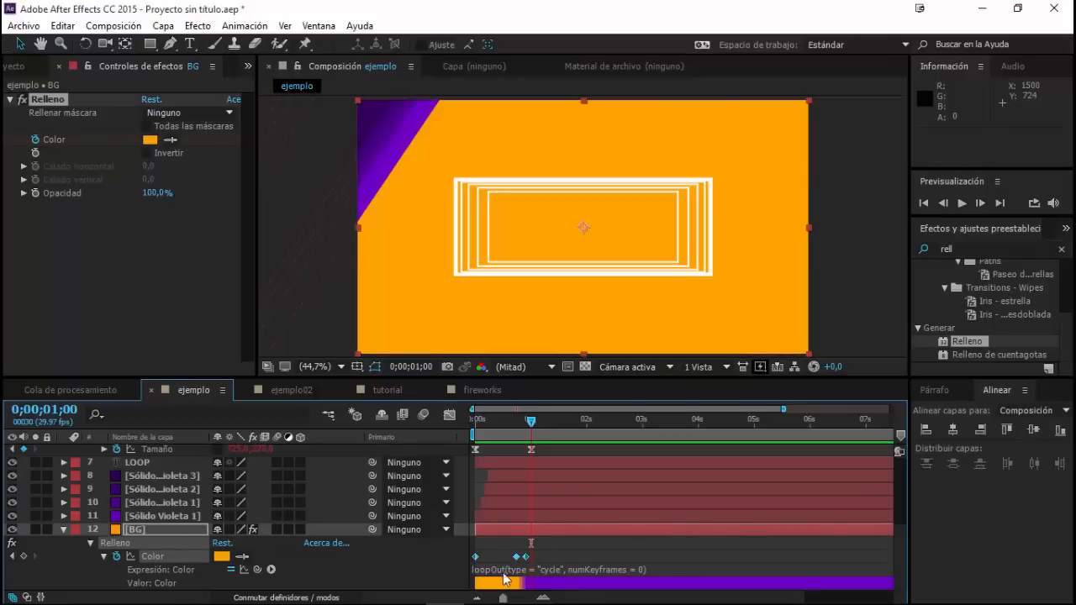
left_click(556, 544)
left_click_drag(531, 427, 694, 448)
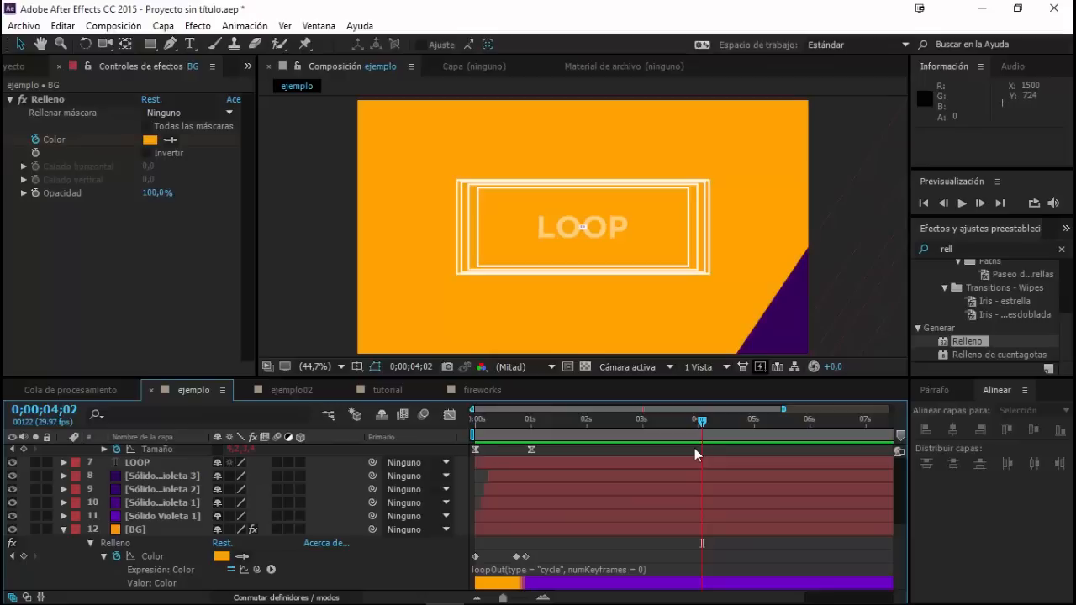
Switch to the ejemplo02 composition and select its fireworks layer to review the looped time remapping
left_click(285, 389)
left_click(154, 450)
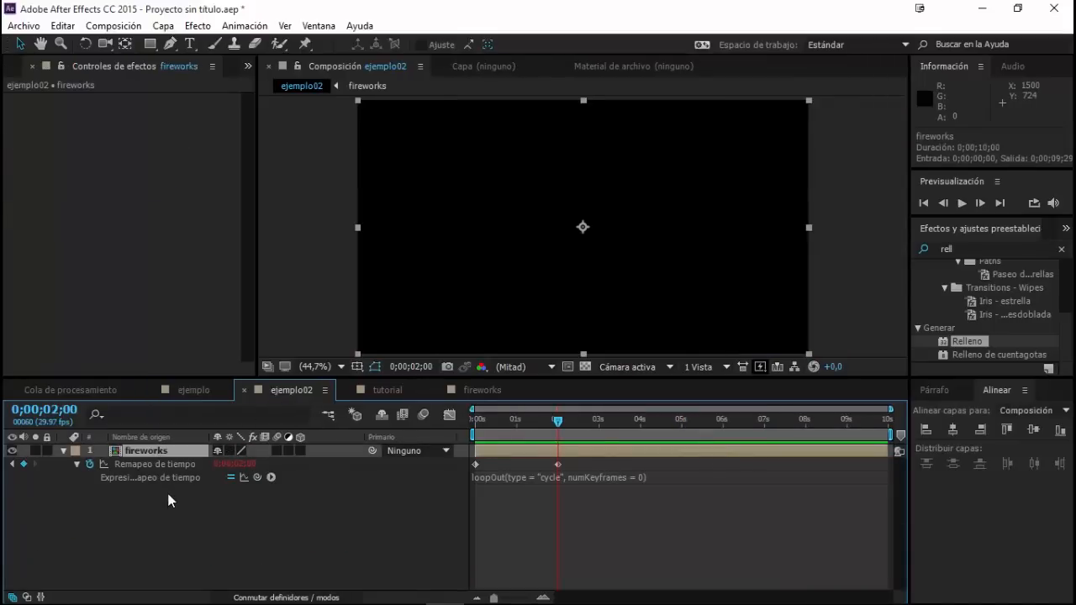